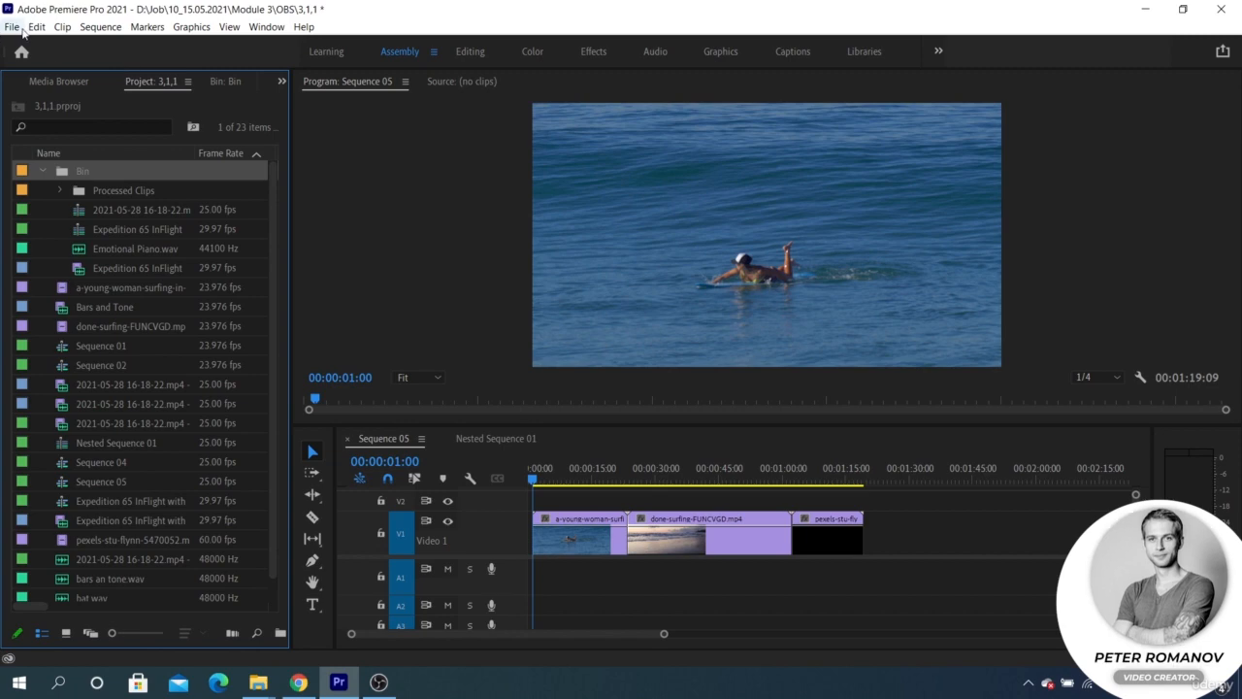
# Open the General page of the application preferences
pyautogui.click(12, 26)
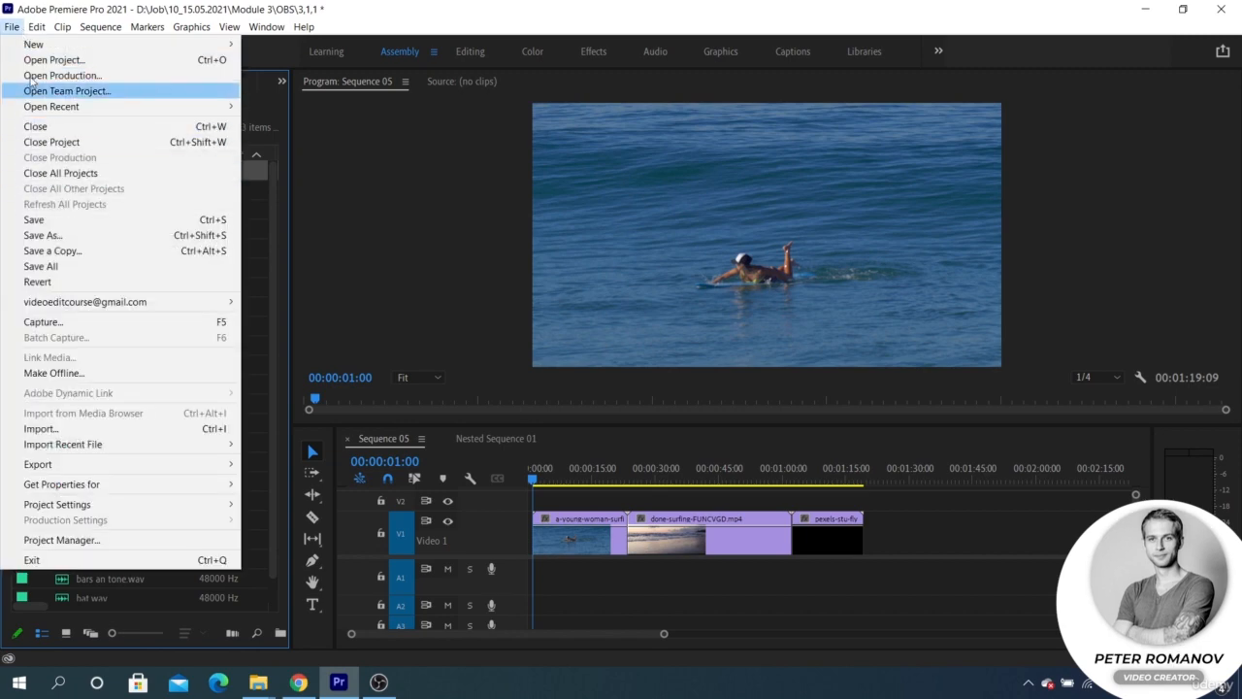
pyautogui.click(29, 12)
pyautogui.click(37, 27)
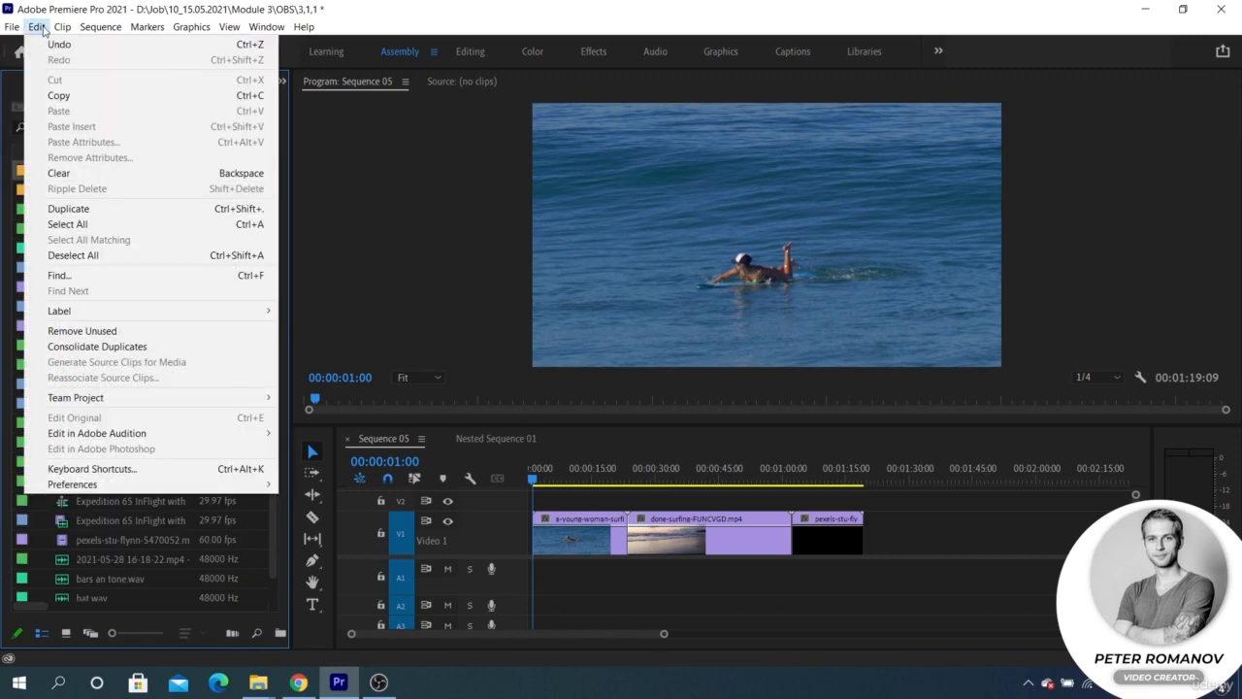
pyautogui.moveTo(192, 495)
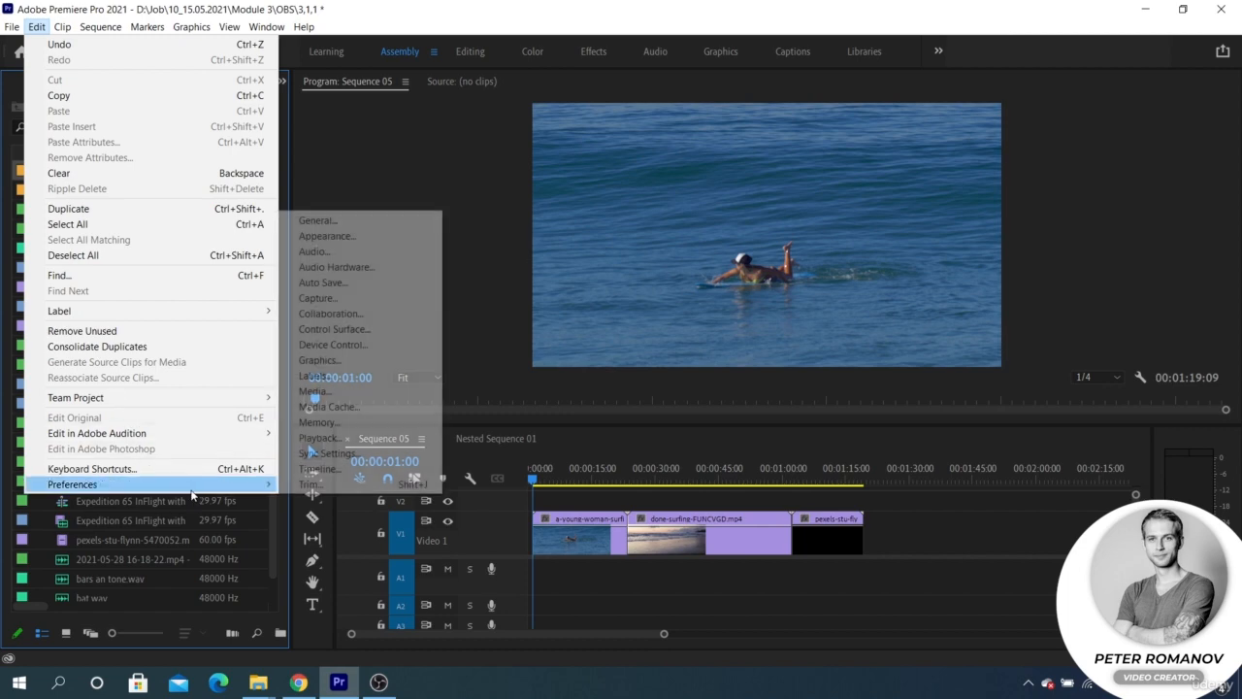
pyautogui.click(317, 220)
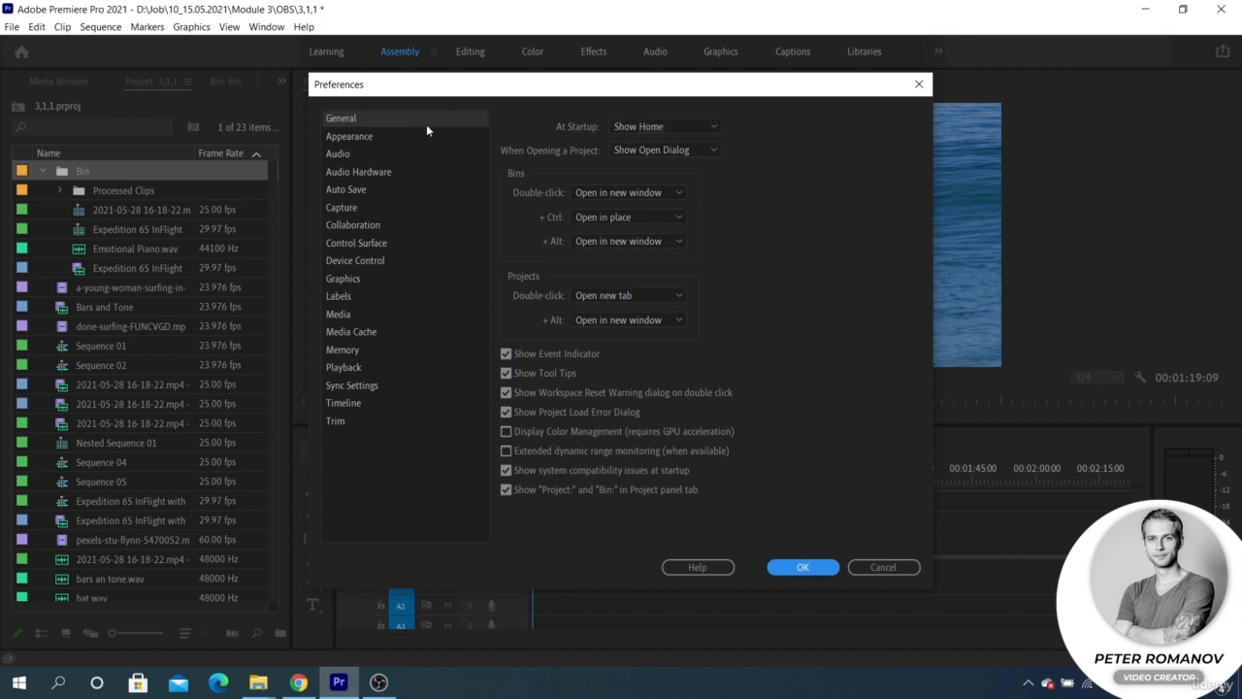
# Try Open Most Recent as the startup behaviour, restore Show Home, and check the setting for opening a project
pyautogui.click(687, 126)
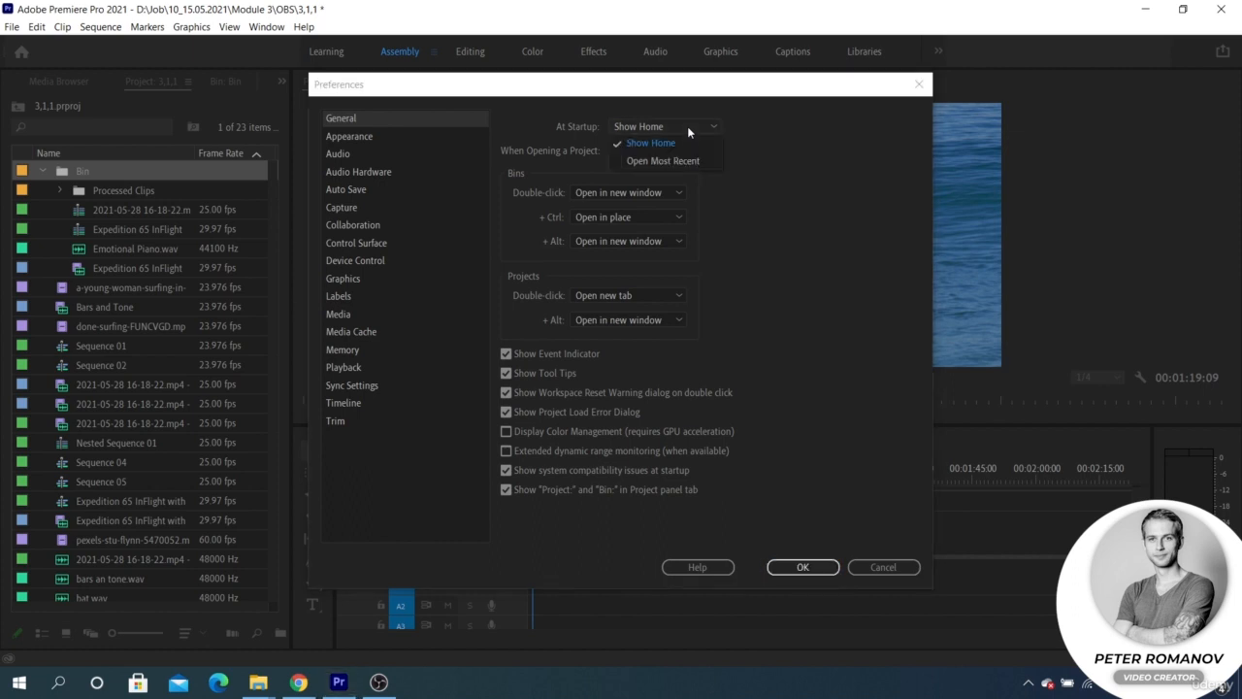
pyautogui.click(669, 161)
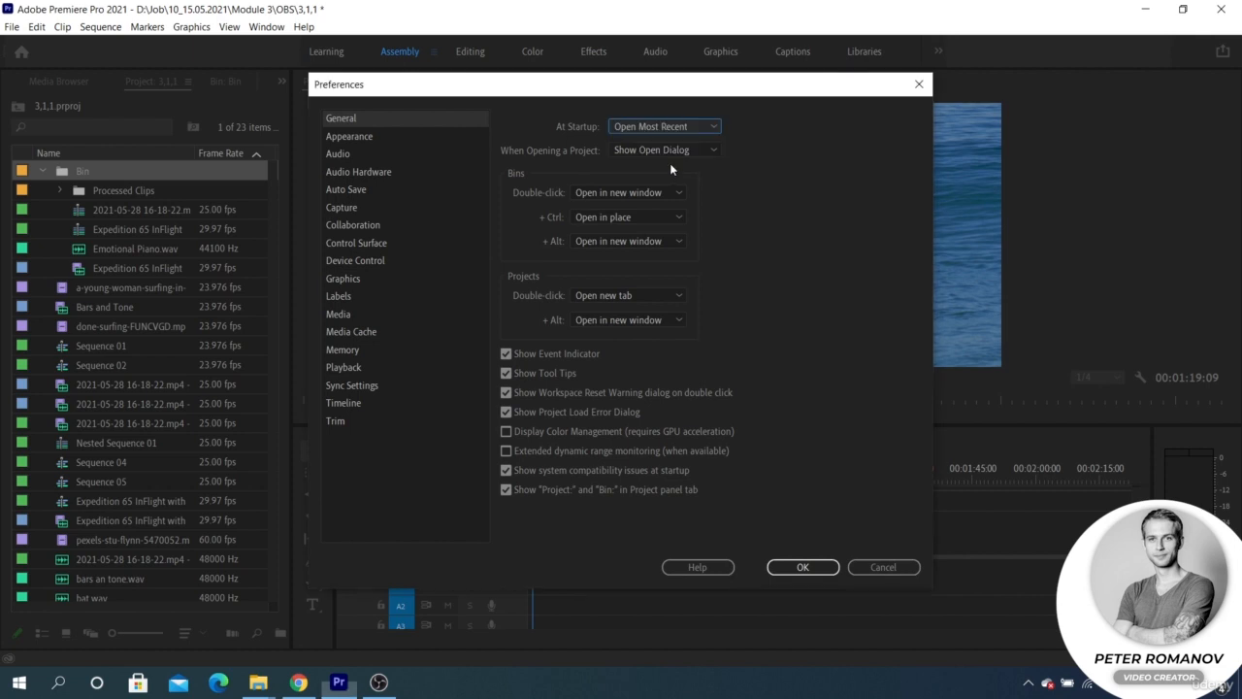
pyautogui.click(681, 127)
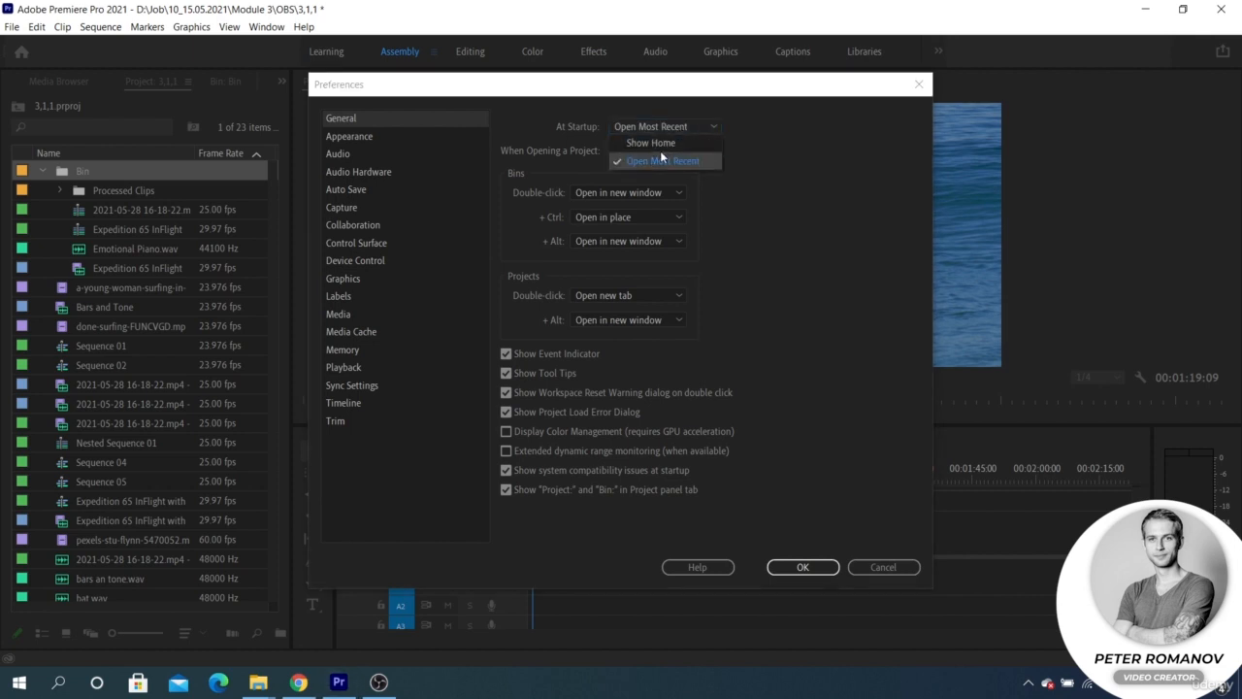
pyautogui.click(663, 145)
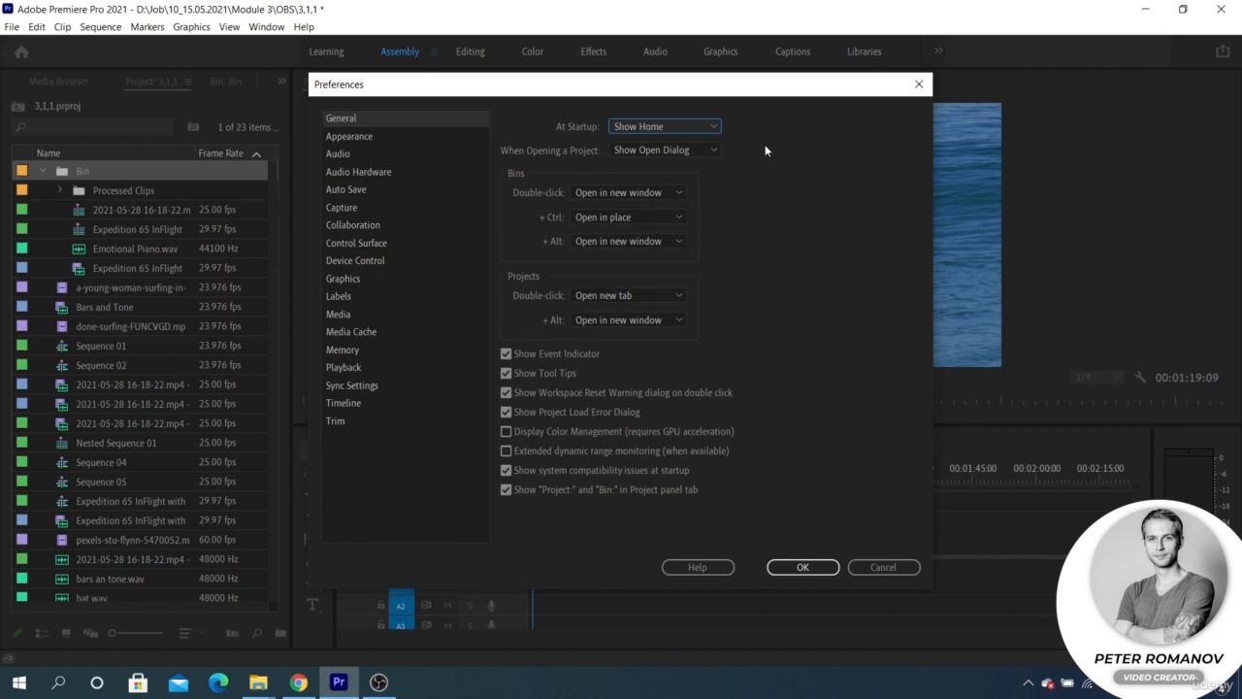
pyautogui.click(713, 151)
pyautogui.click(712, 151)
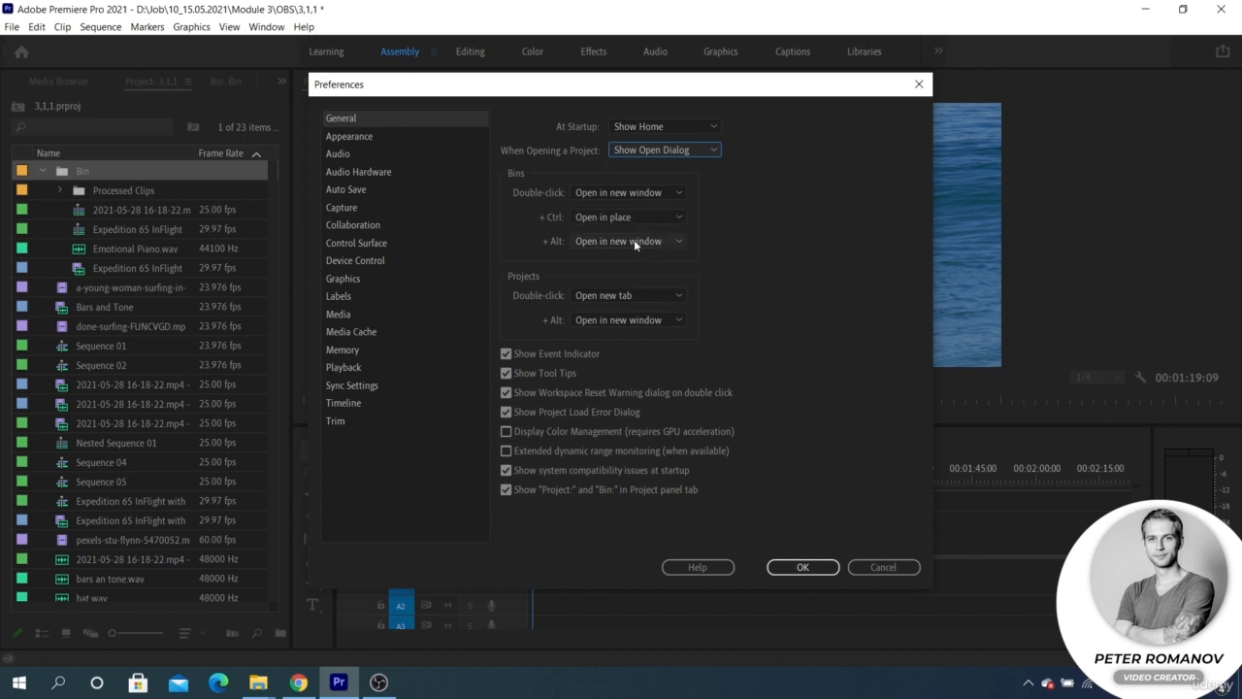
# Try alternative double-click and Ctrl behaviours for bins, then restore Open in new window and Open in place respectively
pyautogui.click(640, 189)
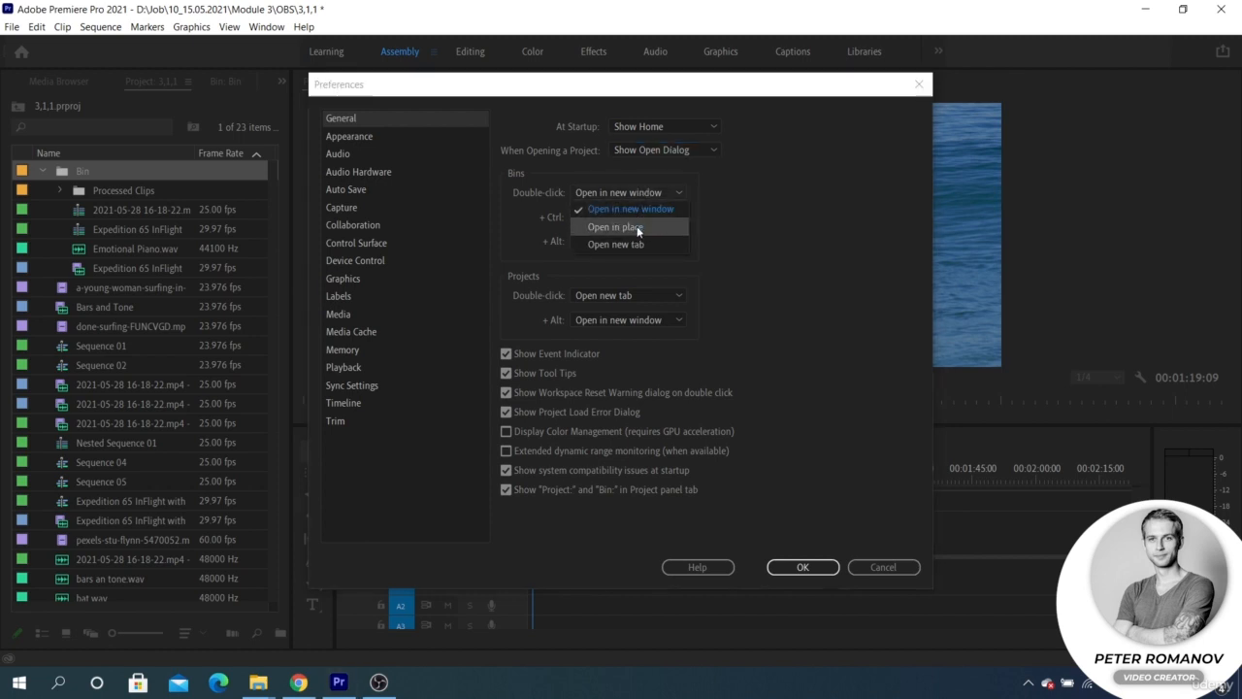
pyautogui.click(636, 226)
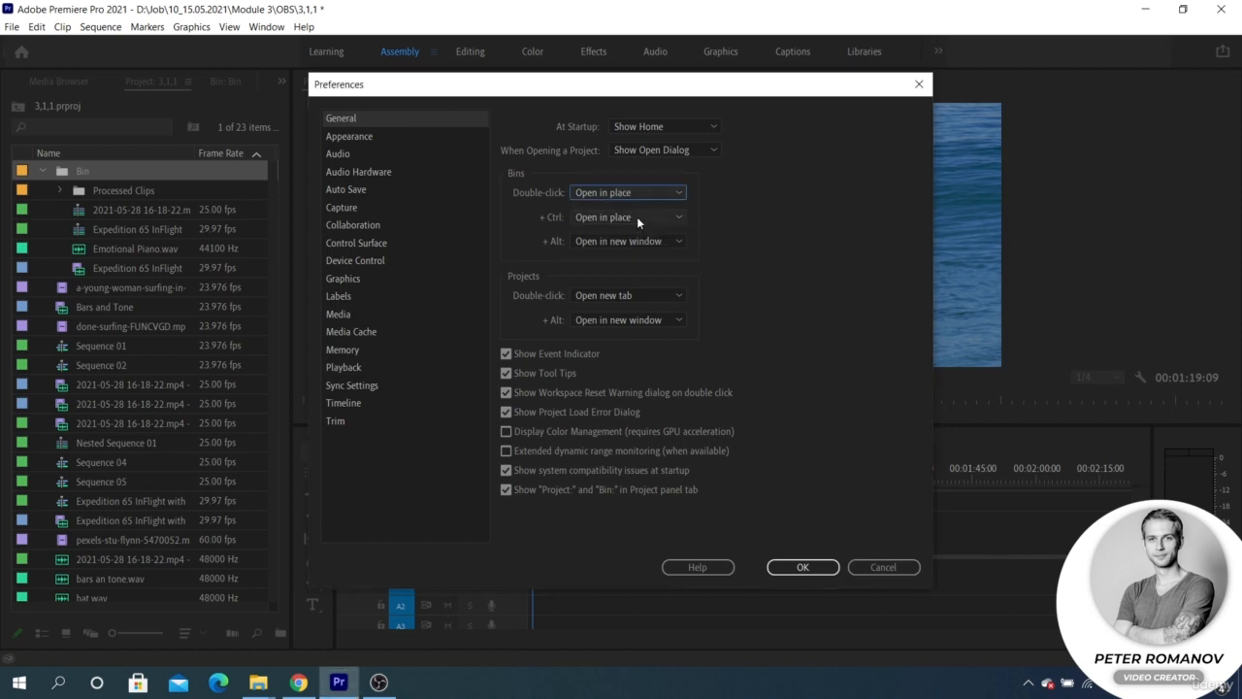
pyautogui.click(636, 217)
pyautogui.click(634, 230)
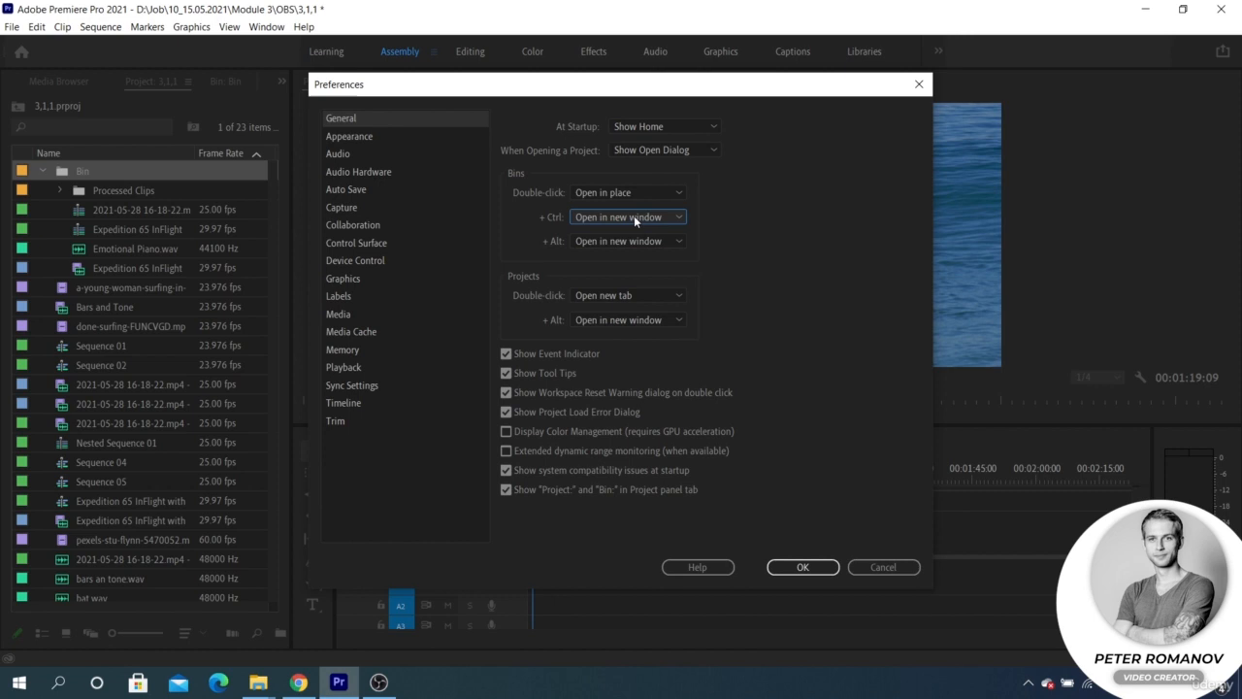
pyautogui.click(634, 215)
pyautogui.click(624, 244)
pyautogui.click(645, 194)
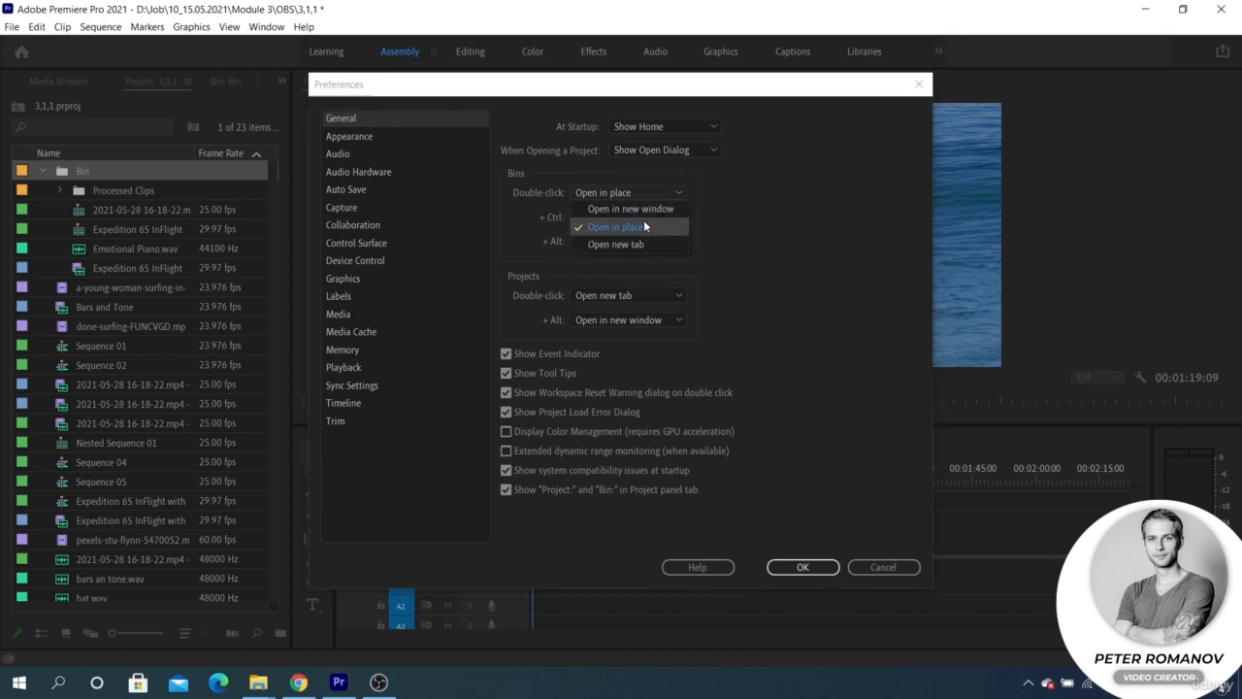
pyautogui.click(648, 210)
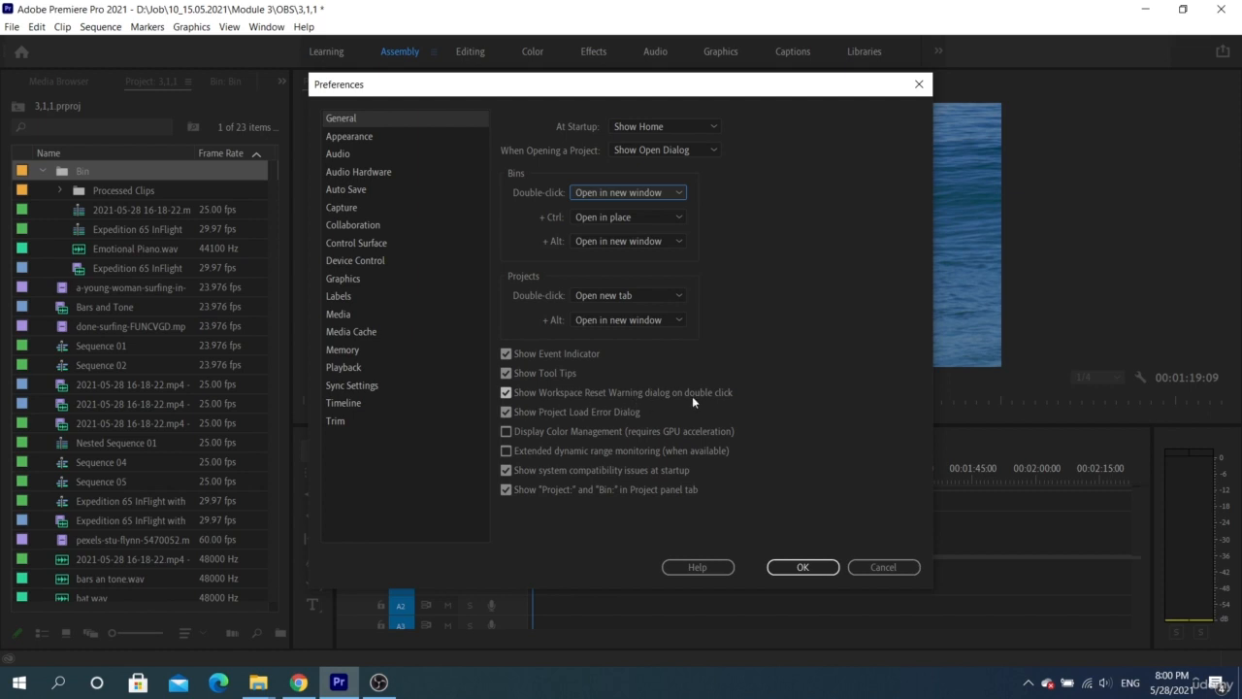
# Accept the preferences and move the playhead of Sequence 05 to 00:00:15:21
pyautogui.click(796, 568)
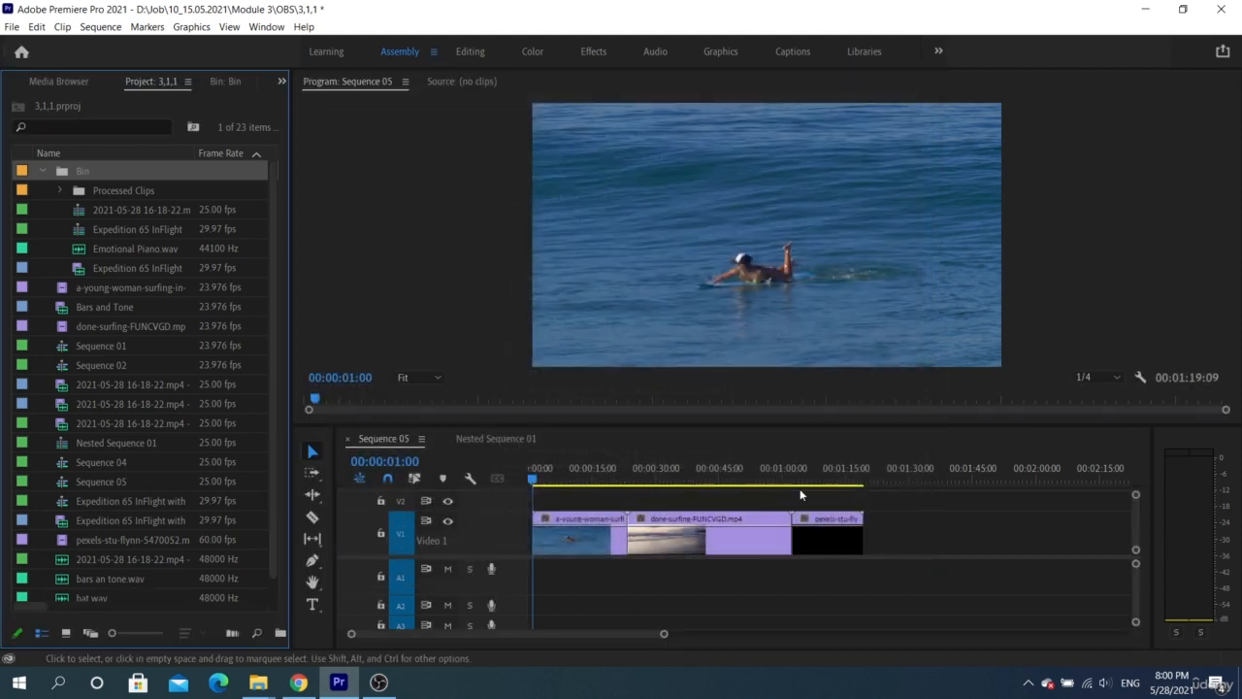
pyautogui.click(896, 476)
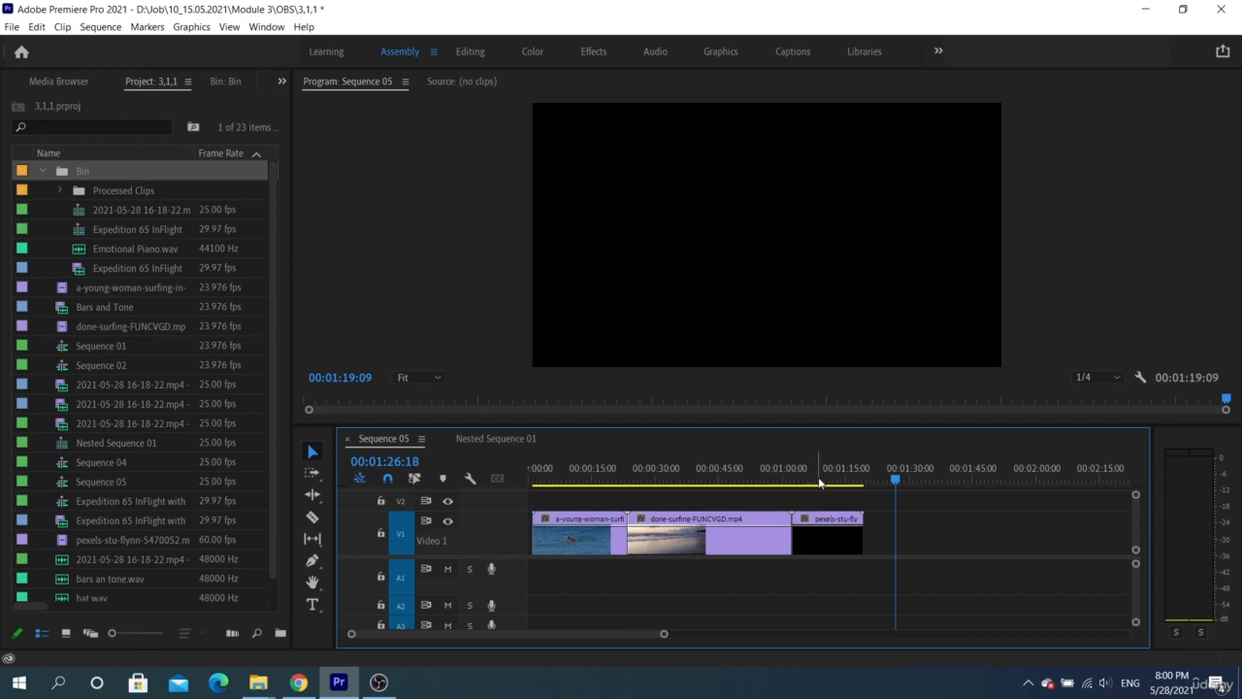
pyautogui.click(596, 476)
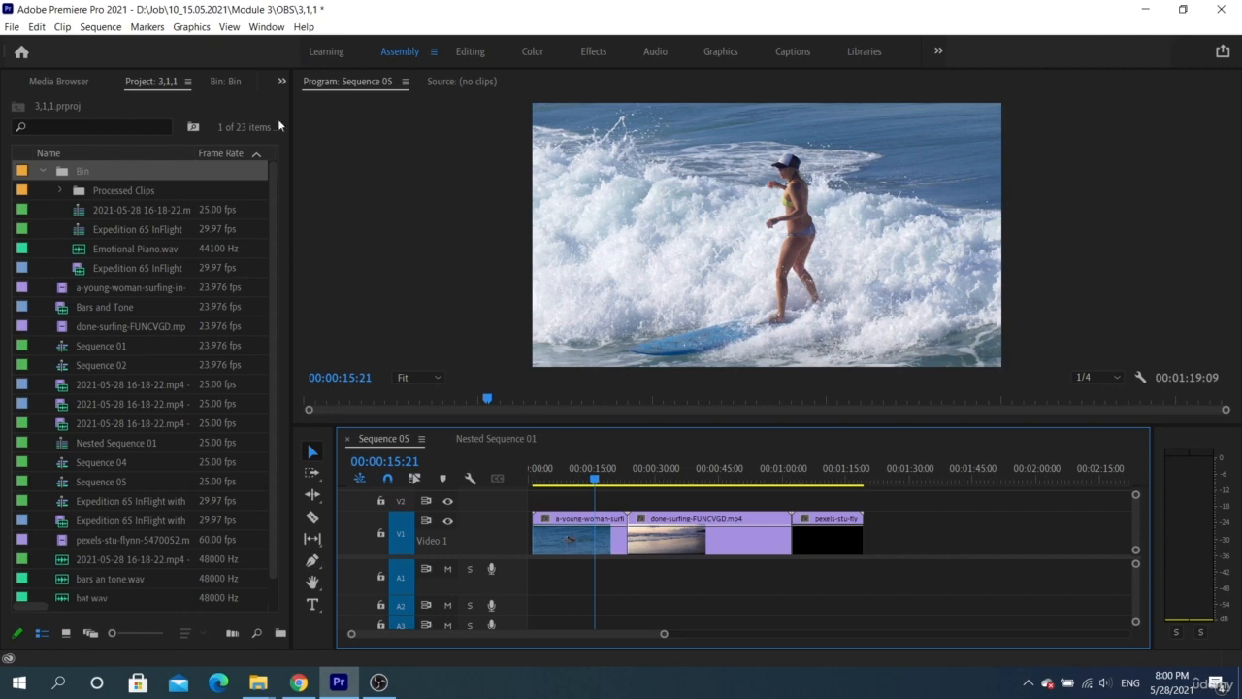
# Reopen the General preferences and leave the option showing "Project:" and "Bin:" in the Project panel tab enabled
pyautogui.click(35, 27)
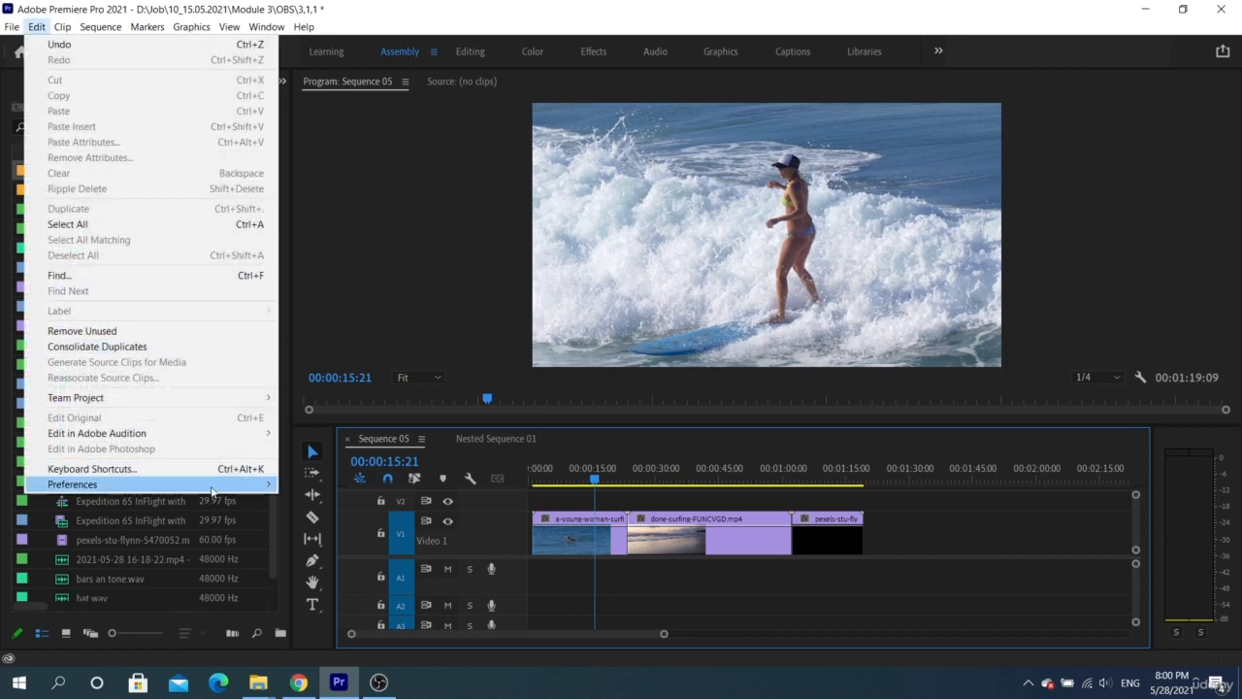
pyautogui.moveTo(211, 491)
pyautogui.click(350, 225)
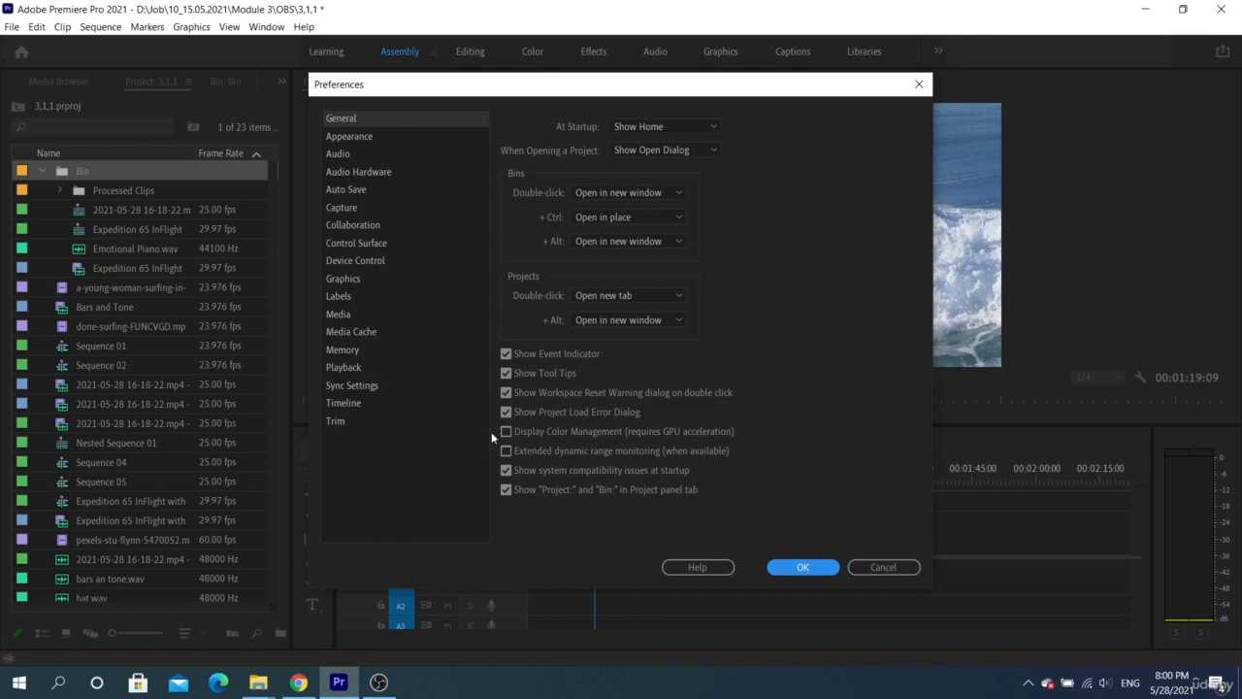
pyautogui.click(505, 490)
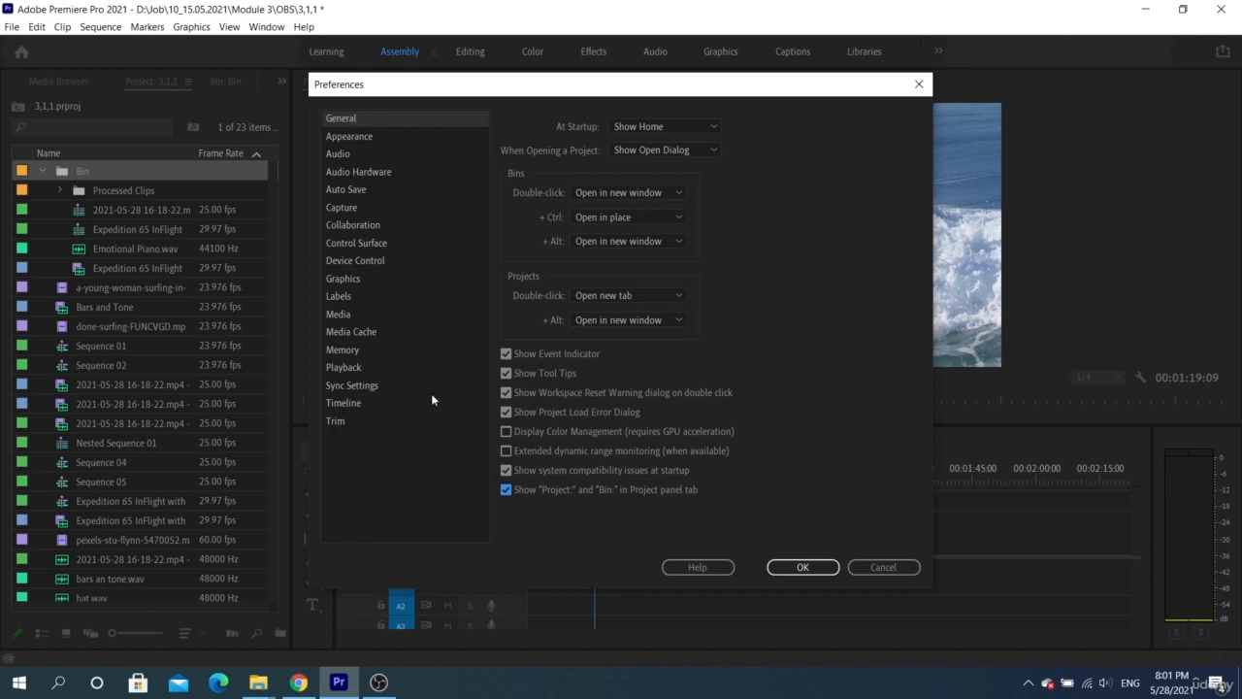
# Try lighter interface brightness levels in the Appearance preferences and reset Brightness to its default
pyautogui.click(363, 138)
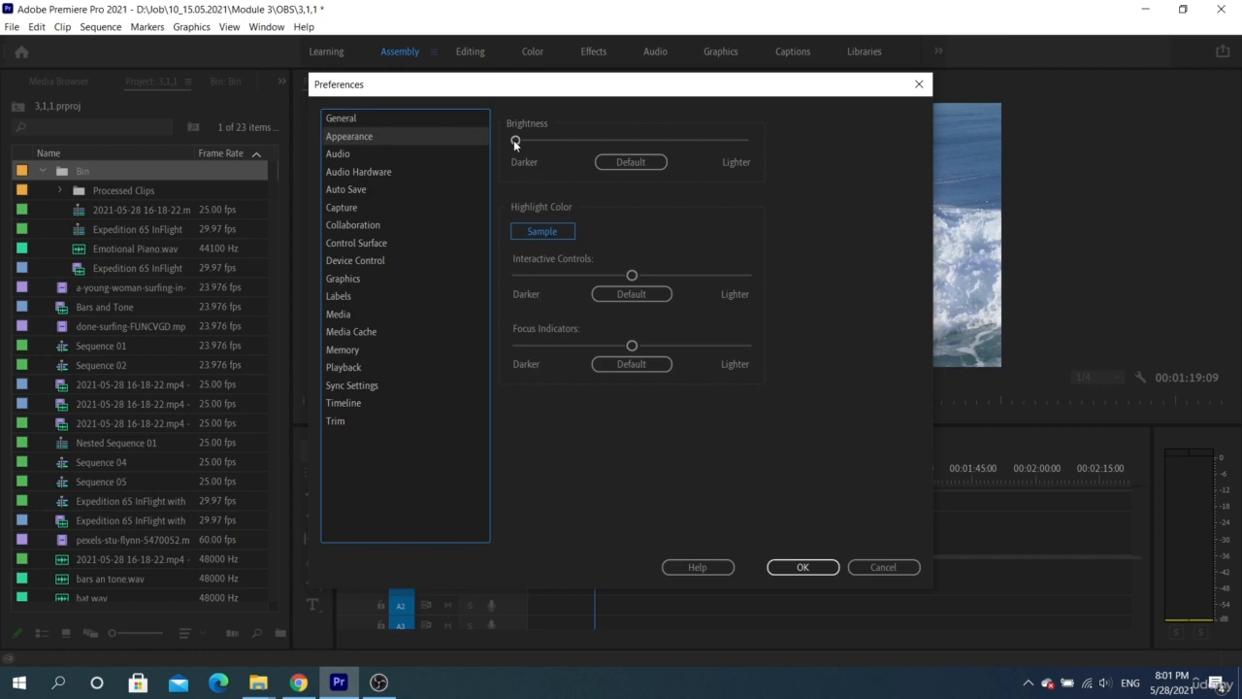
pyautogui.moveTo(515, 142); pyautogui.dragTo(794, 136)
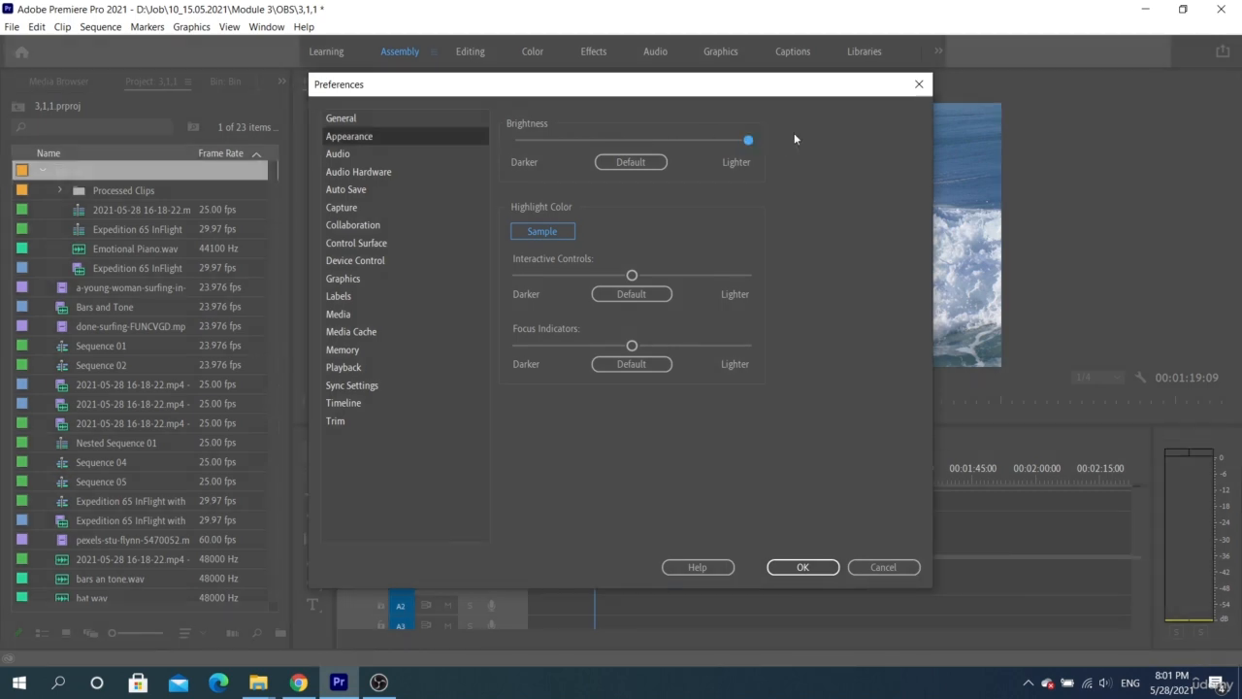
pyautogui.moveTo(751, 145); pyautogui.dragTo(705, 144)
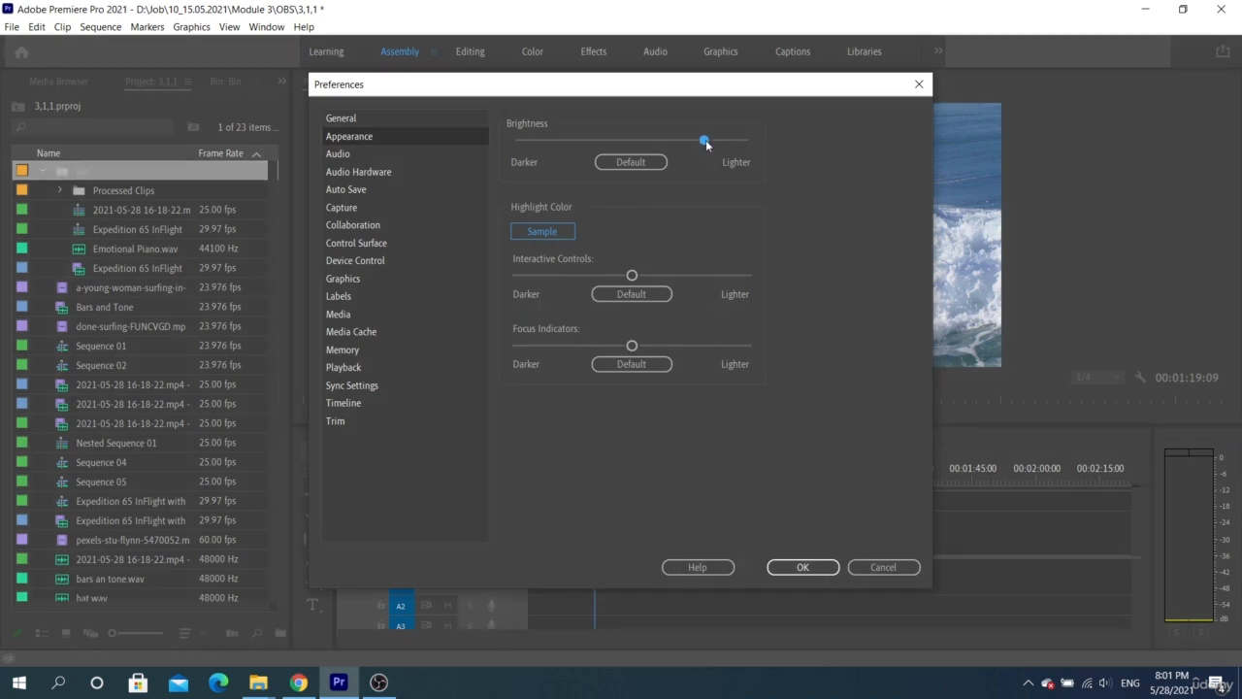
pyautogui.moveTo(707, 142); pyautogui.dragTo(464, 142)
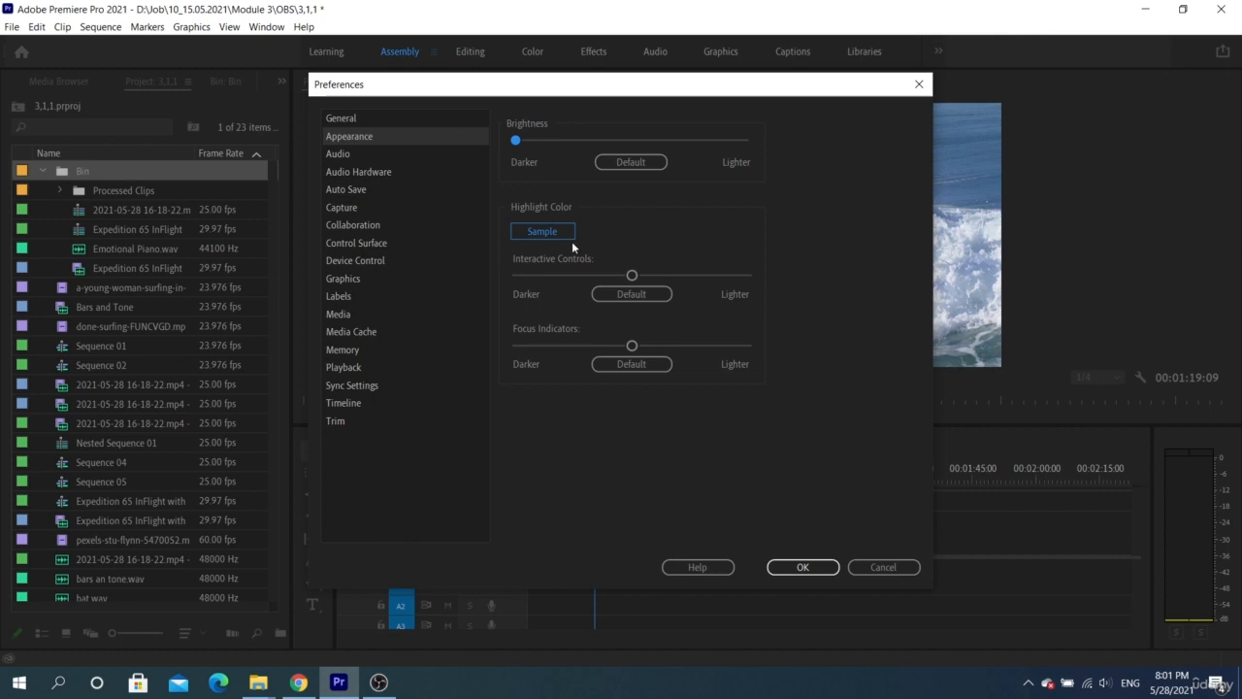
pyautogui.click(605, 162)
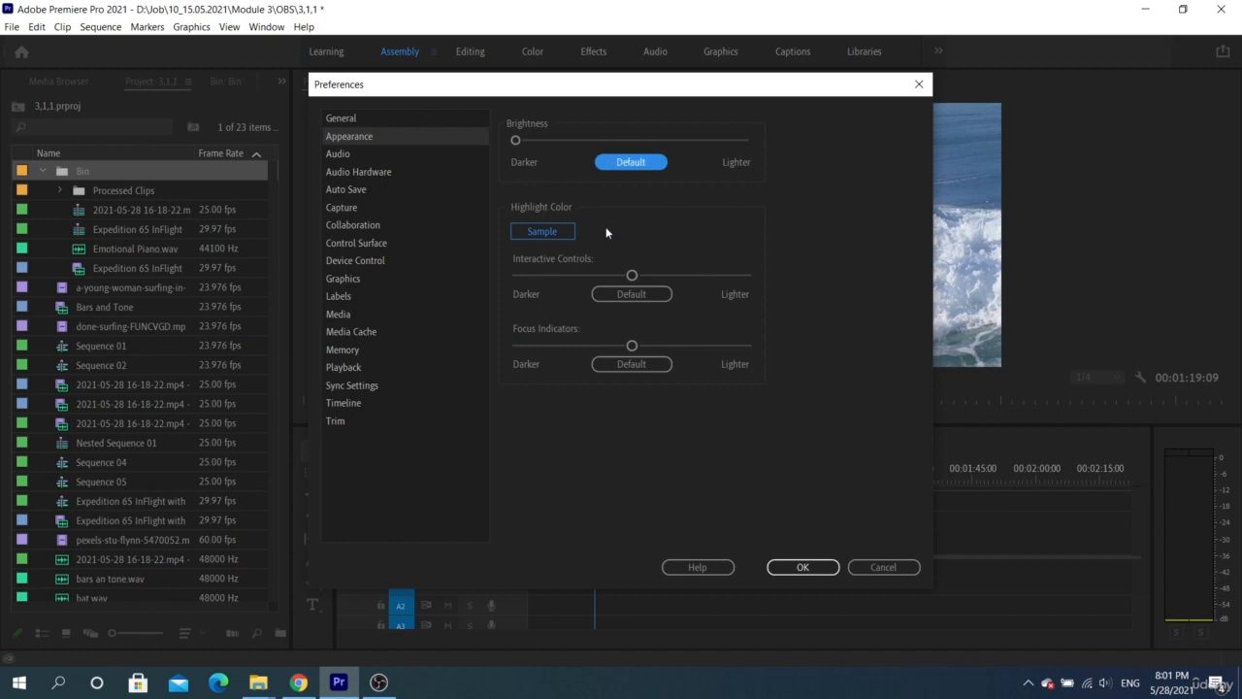
# Try different highlight color levels for Interactive Controls and Focus Indicators, resetting each to its default
pyautogui.moveTo(629, 271); pyautogui.dragTo(751, 274)
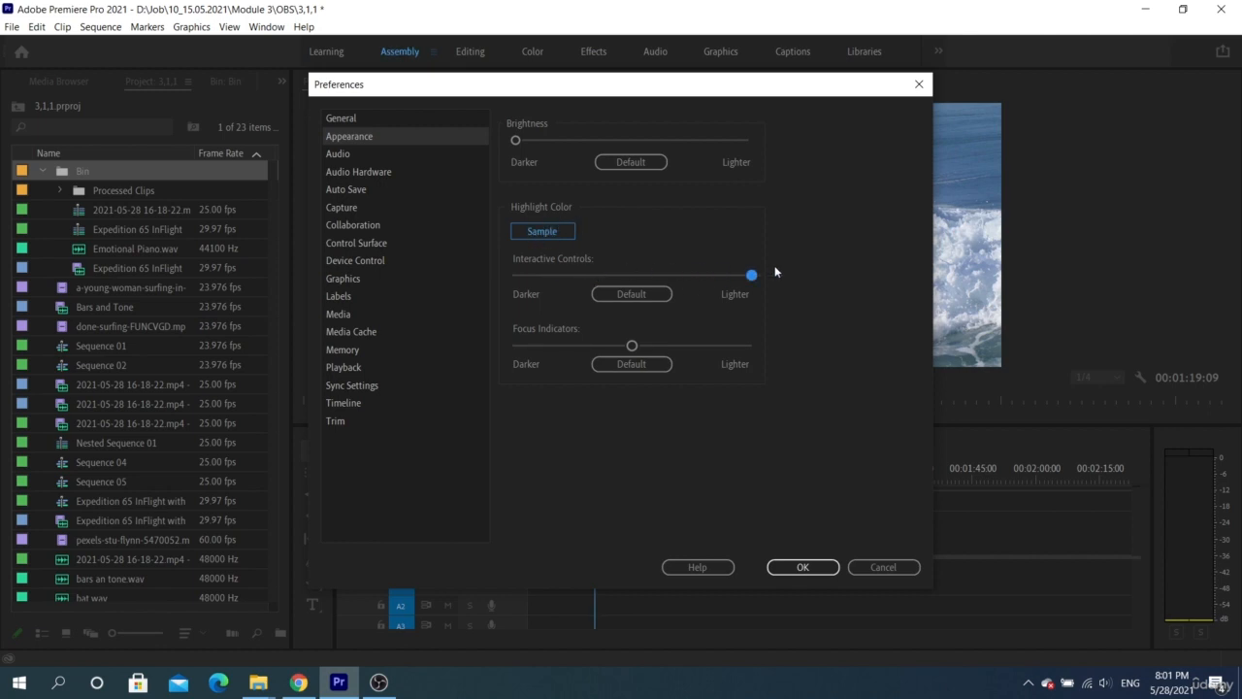
pyautogui.click(628, 293)
pyautogui.moveTo(633, 346); pyautogui.dragTo(665, 350)
pyautogui.moveTo(527, 345); pyautogui.dragTo(484, 337)
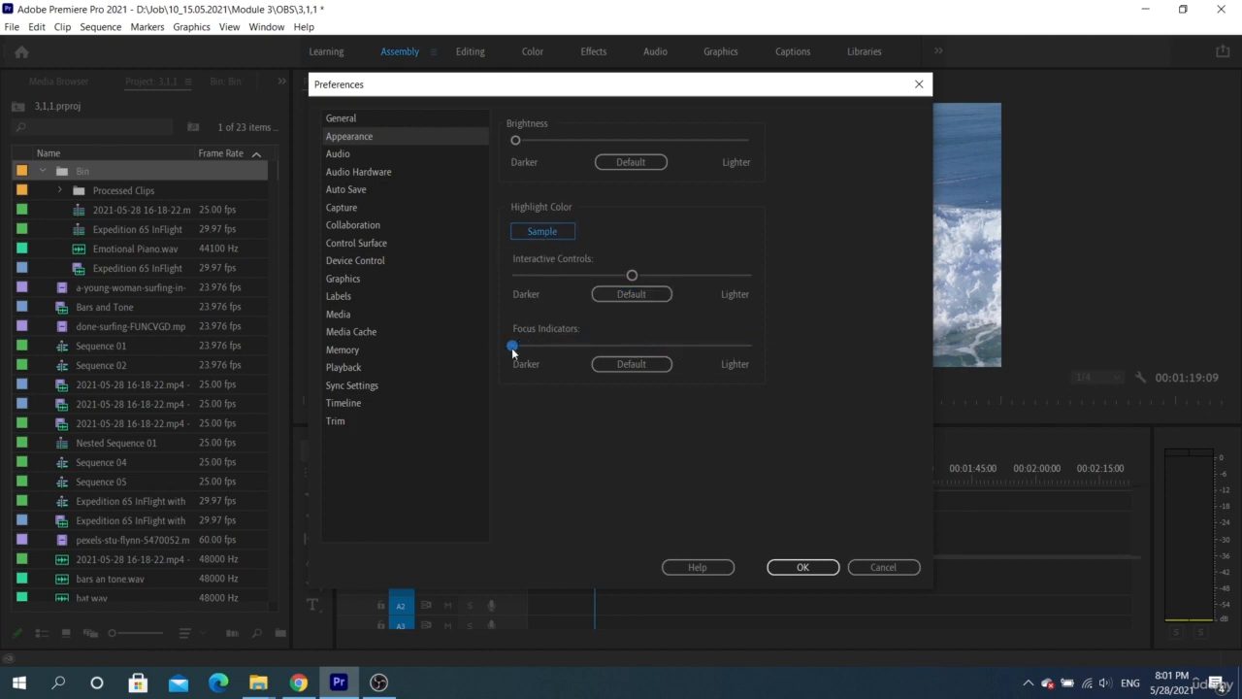
pyautogui.moveTo(595, 350); pyautogui.dragTo(743, 347)
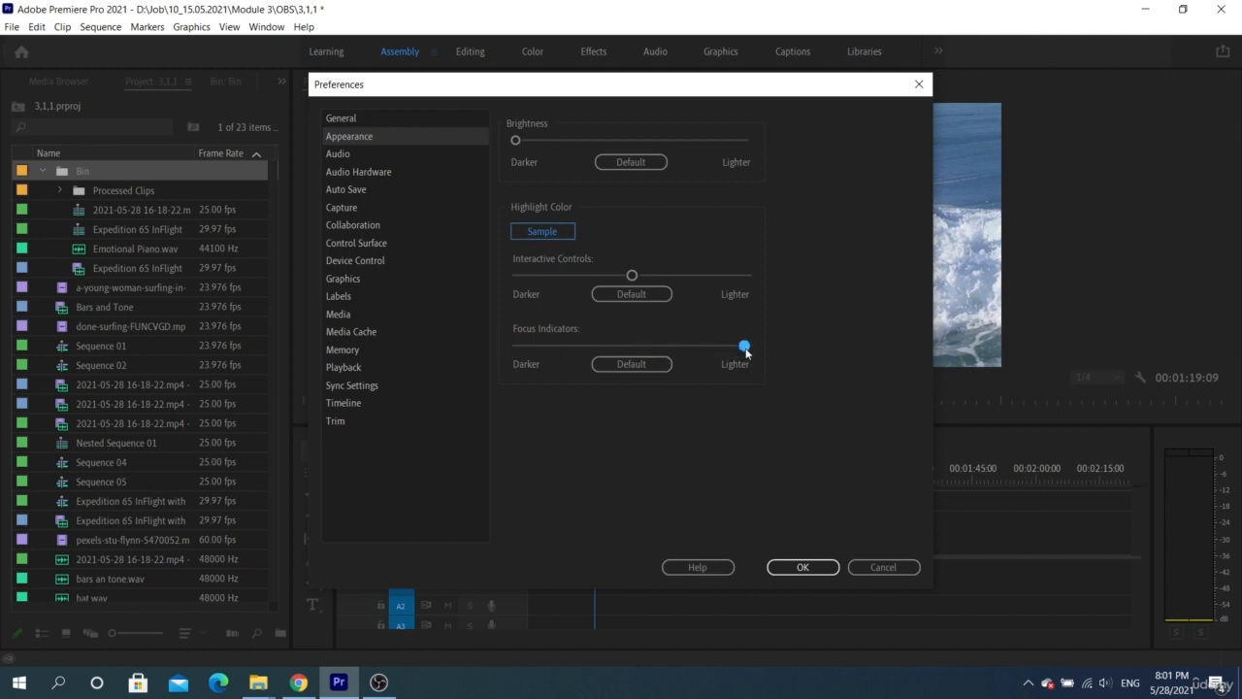
pyautogui.click(612, 364)
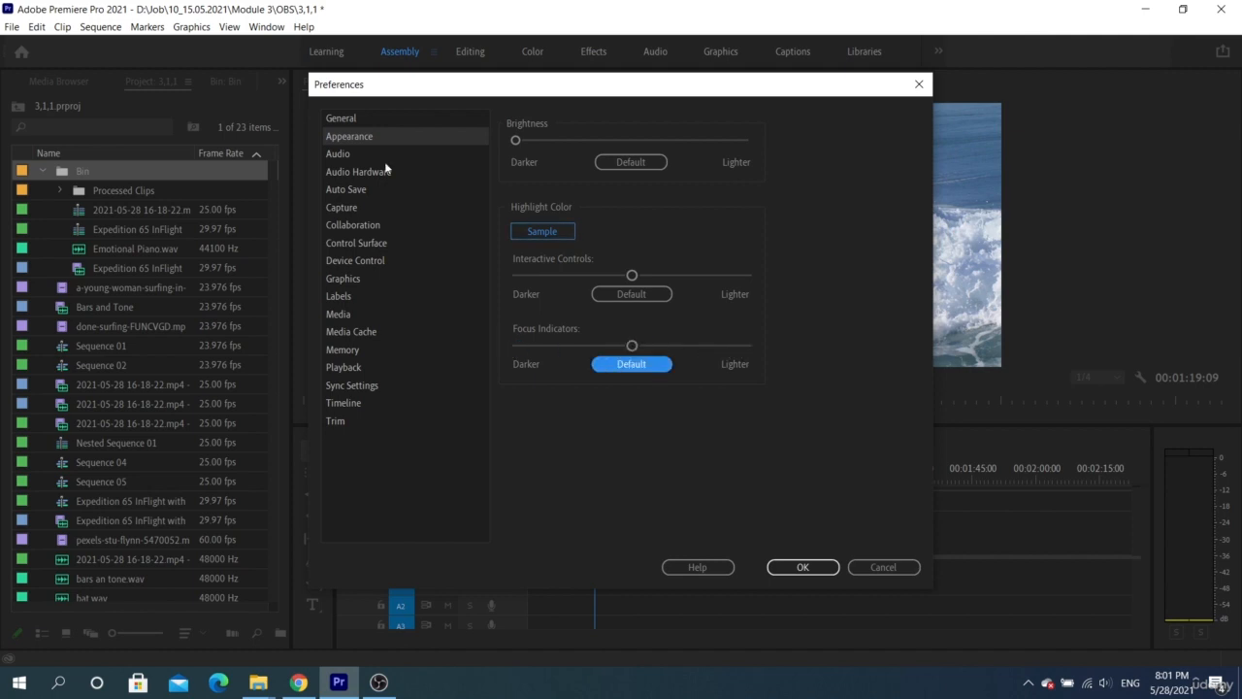
# In the Audio preferences, choose Front + Rear as the 5.1 Mixdown Type and open the Large Volume Adjustment value for editing
pyautogui.click(376, 155)
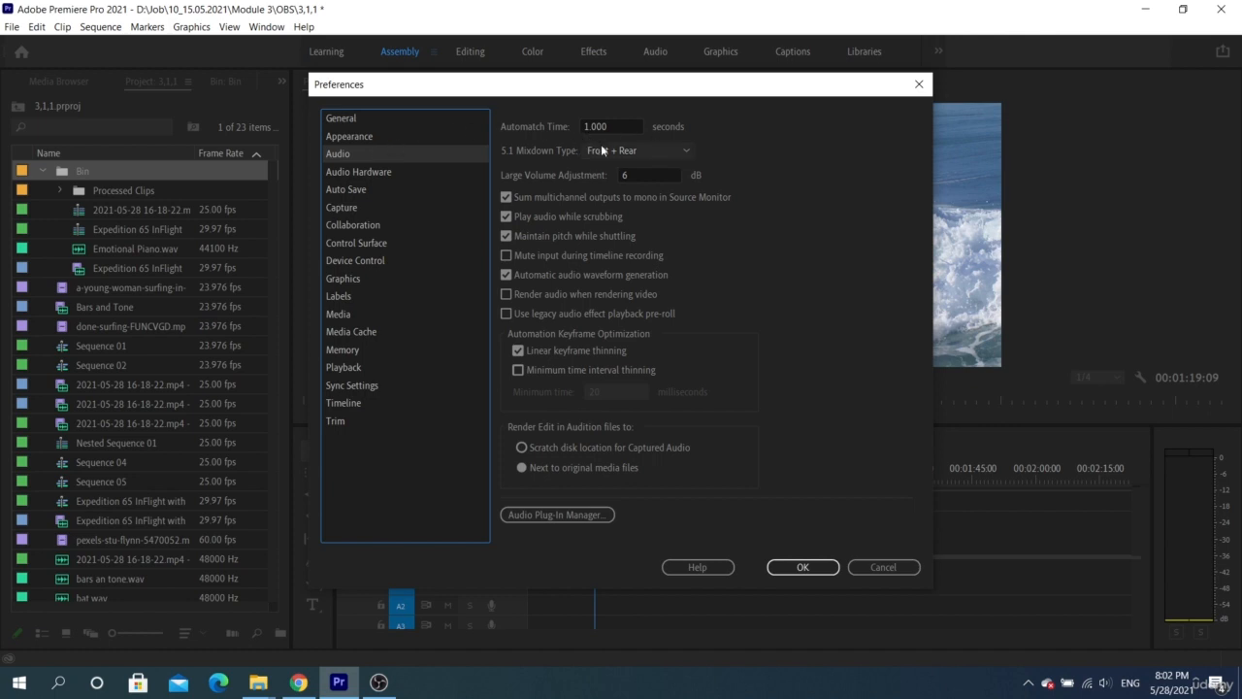
pyautogui.click(676, 149)
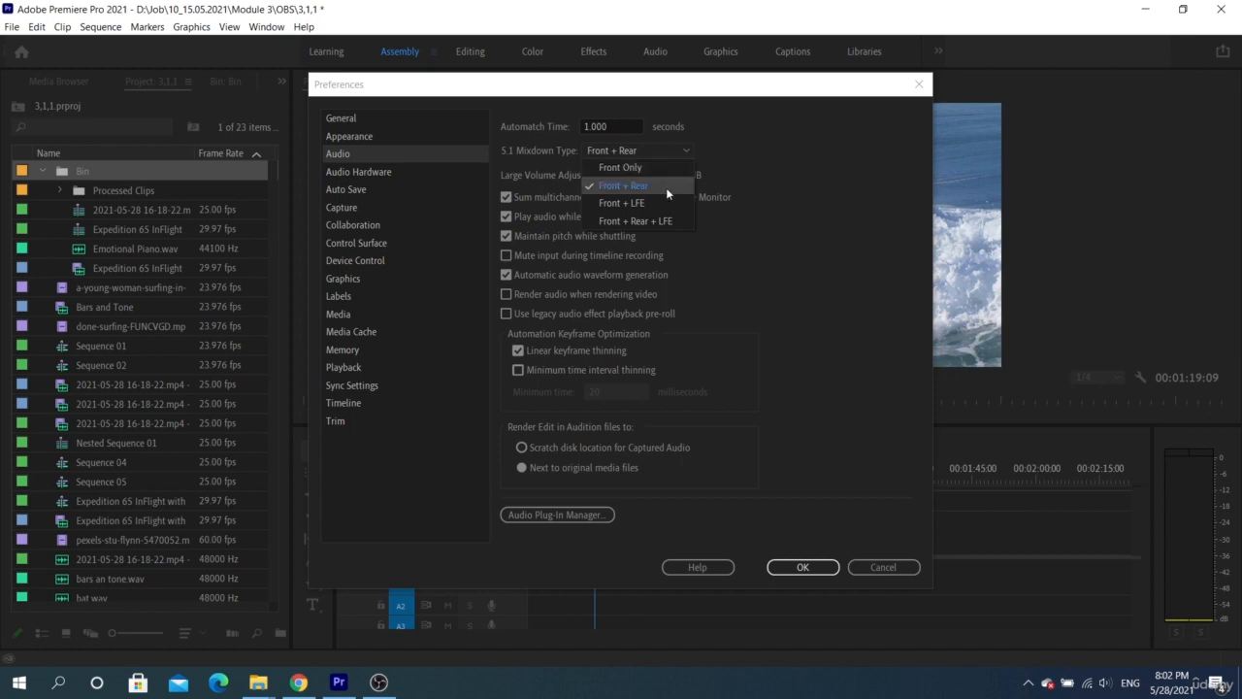
pyautogui.click(666, 188)
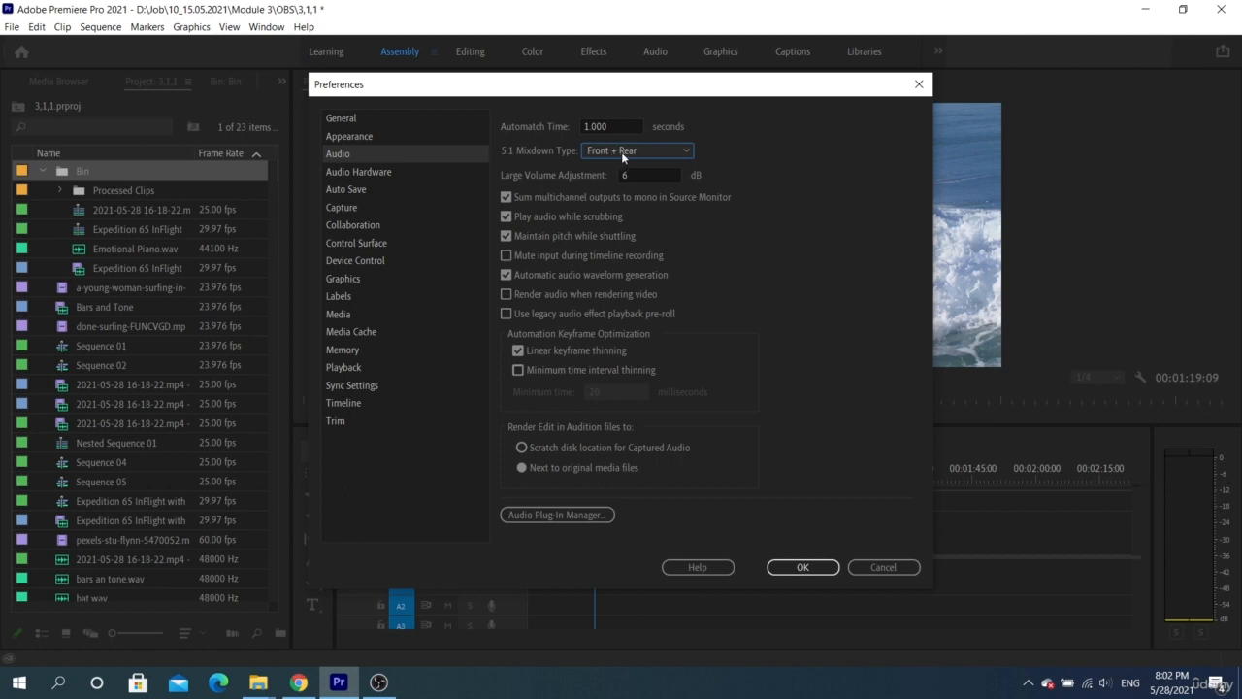
pyautogui.click(621, 151)
pyautogui.click(622, 151)
pyautogui.click(640, 152)
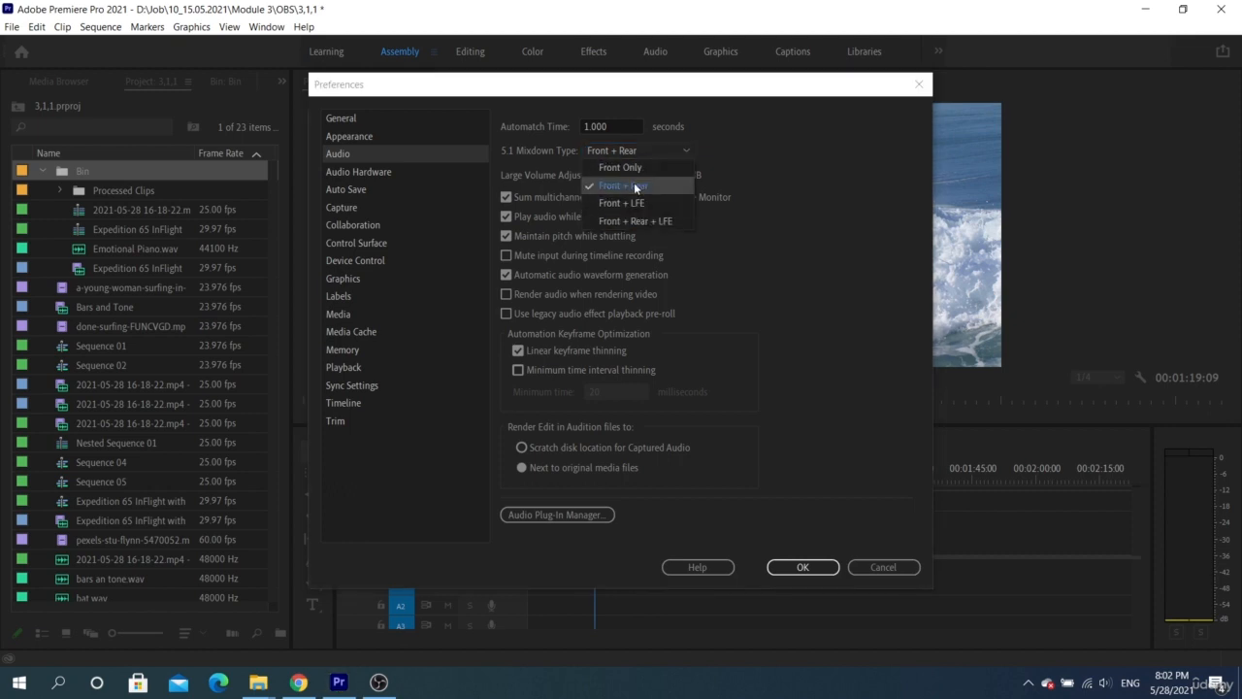
pyautogui.click(633, 185)
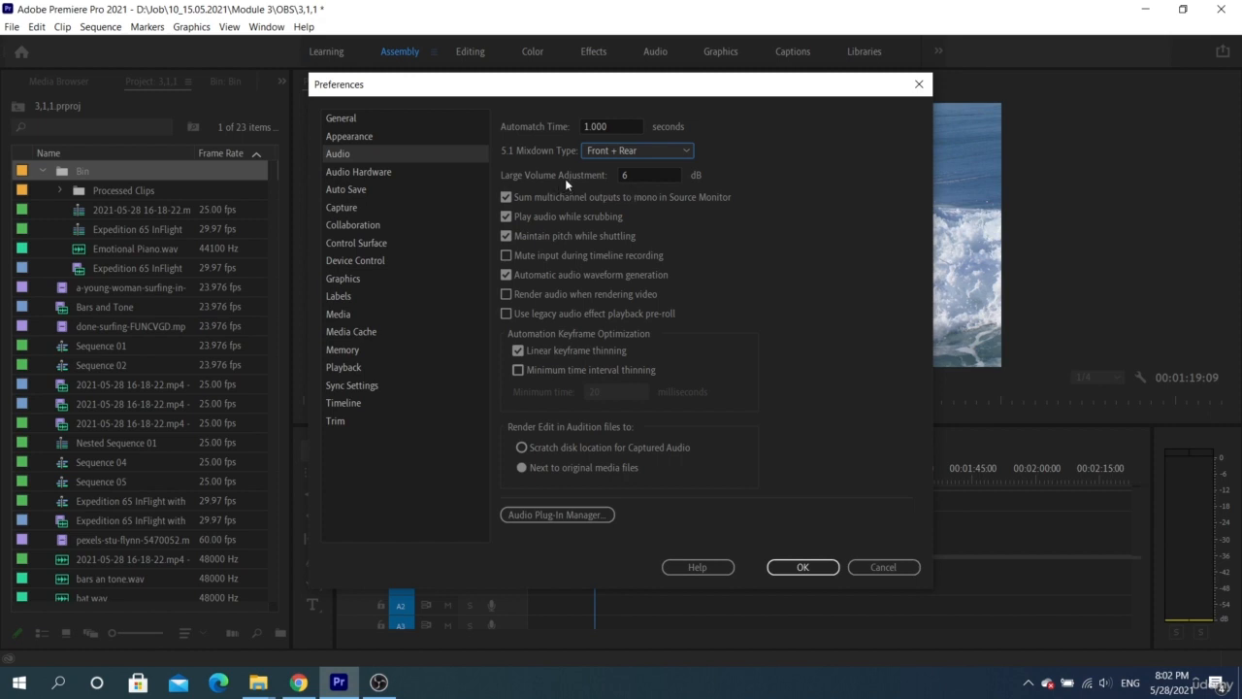
pyautogui.click(632, 174)
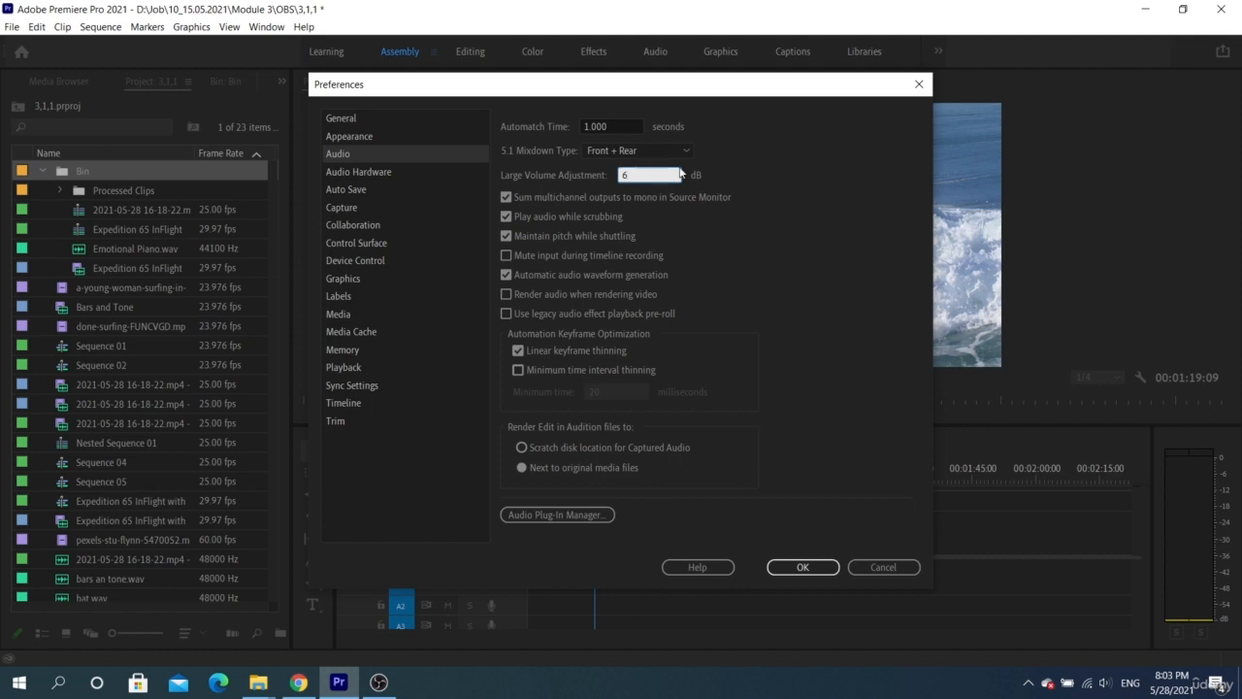
# Accept the preferences and place Emotional Piano.wav on track A1 of Sequence 05 after the last video clip, moving the playhead over it
pyautogui.click(754, 178)
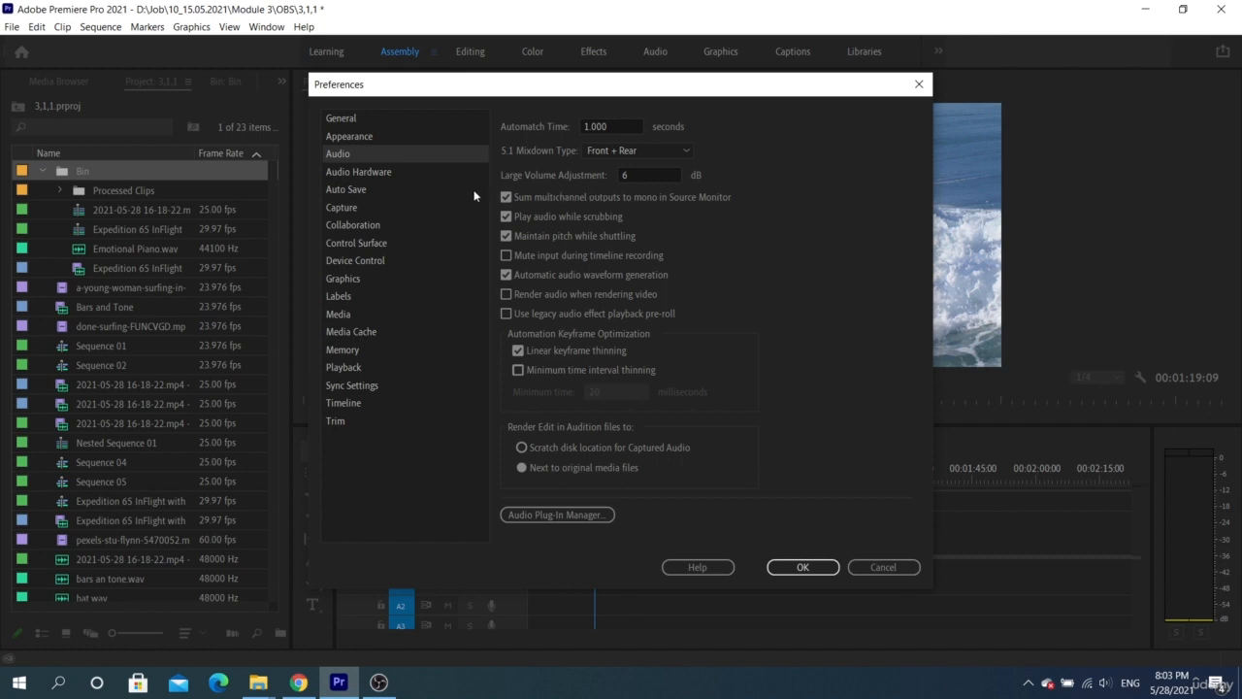
pyautogui.click(781, 567)
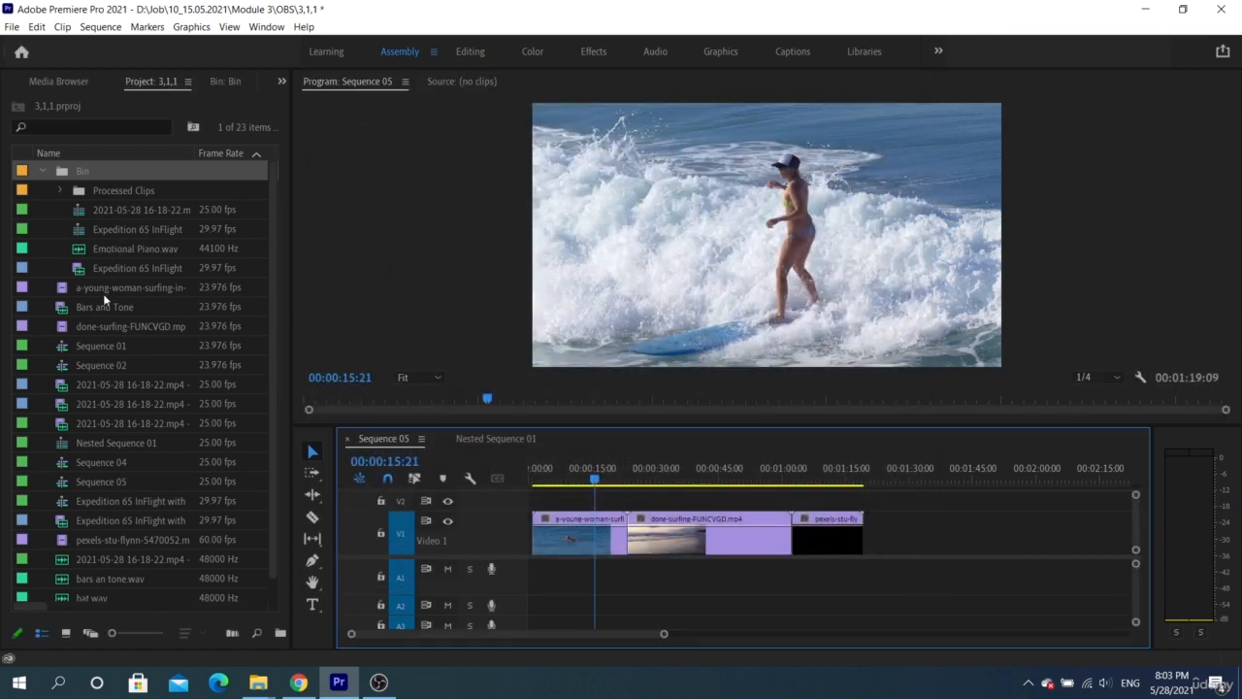
pyautogui.moveTo(116, 250); pyautogui.dragTo(941, 570)
pyautogui.moveTo(942, 473); pyautogui.dragTo(1017, 477)
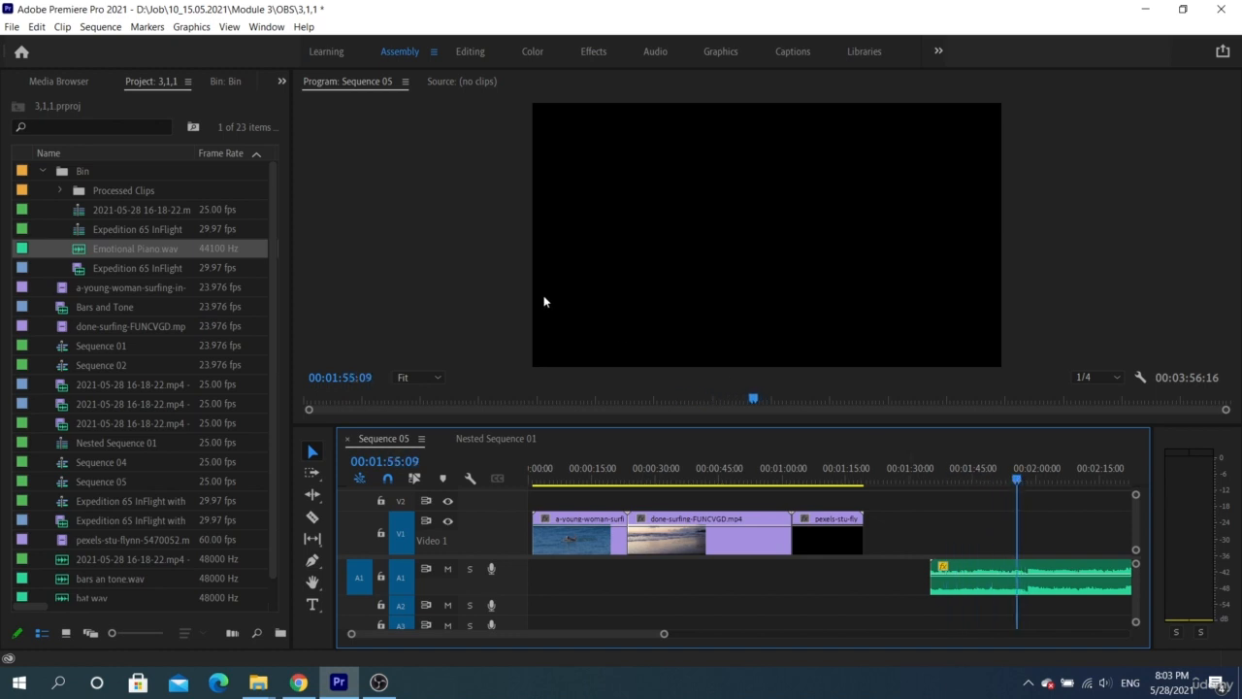
# Reopen the Audio preferences and turn Play audio while scrubbing off and back on
pyautogui.click(35, 28)
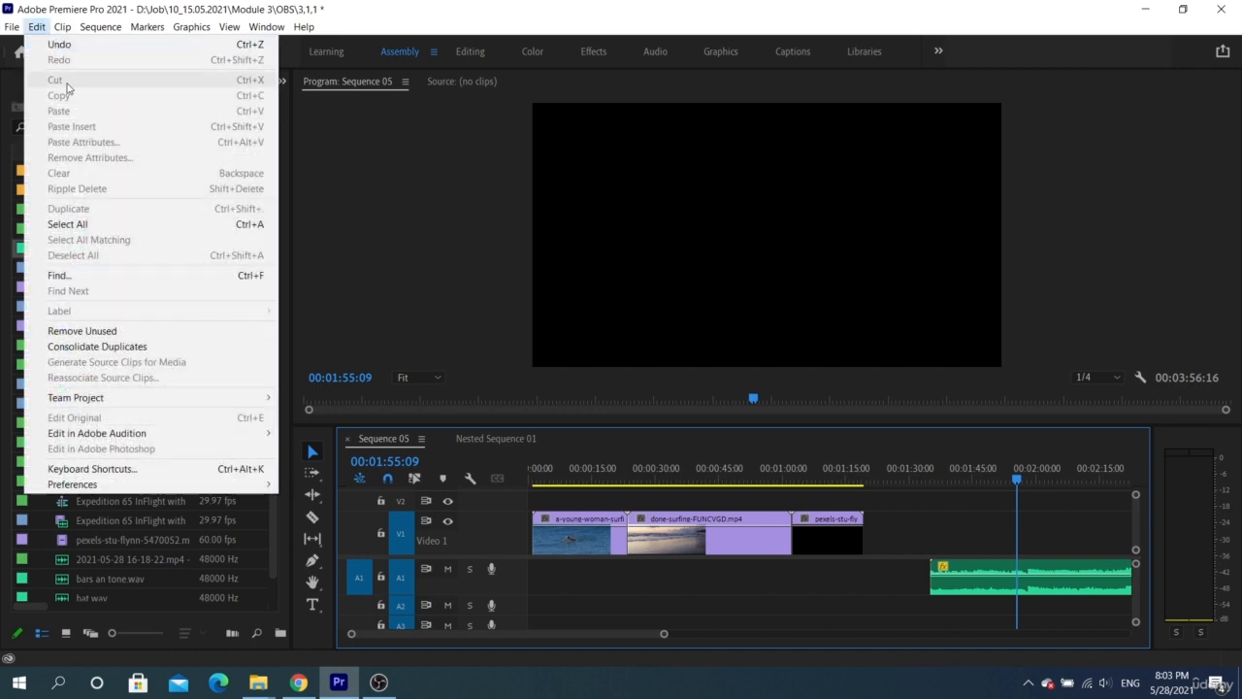
pyautogui.click(138, 498)
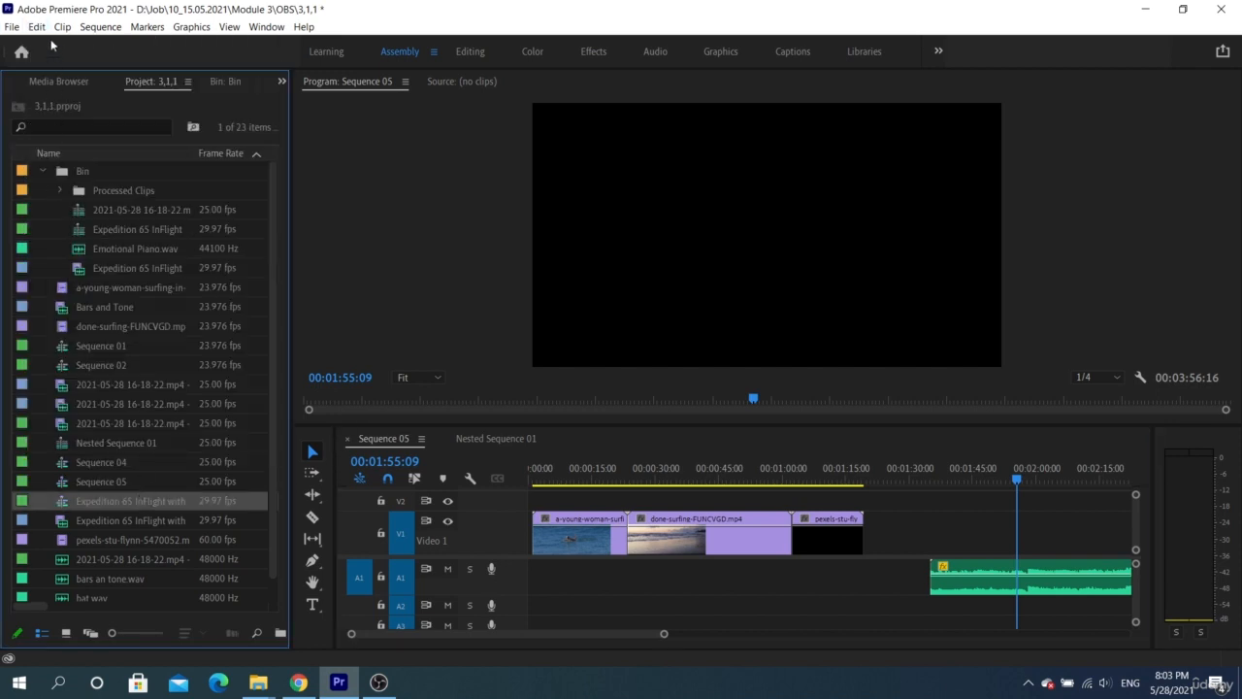
pyautogui.click(37, 27)
pyautogui.moveTo(231, 485)
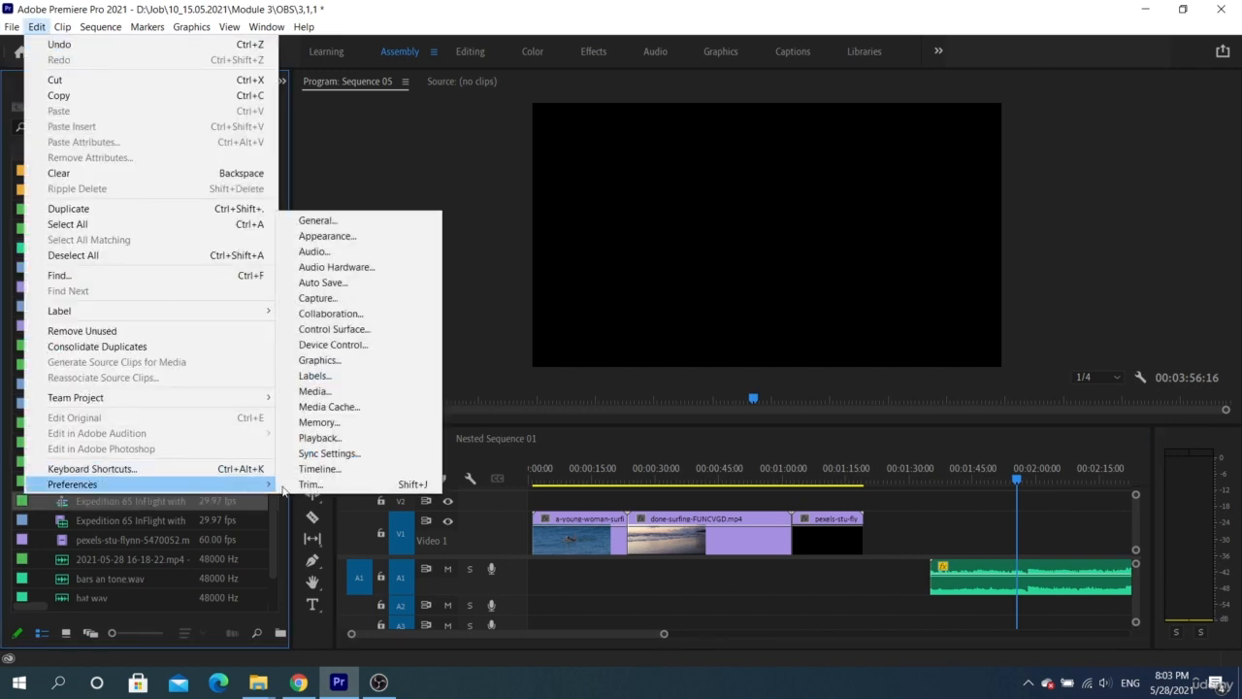
pyautogui.click(354, 251)
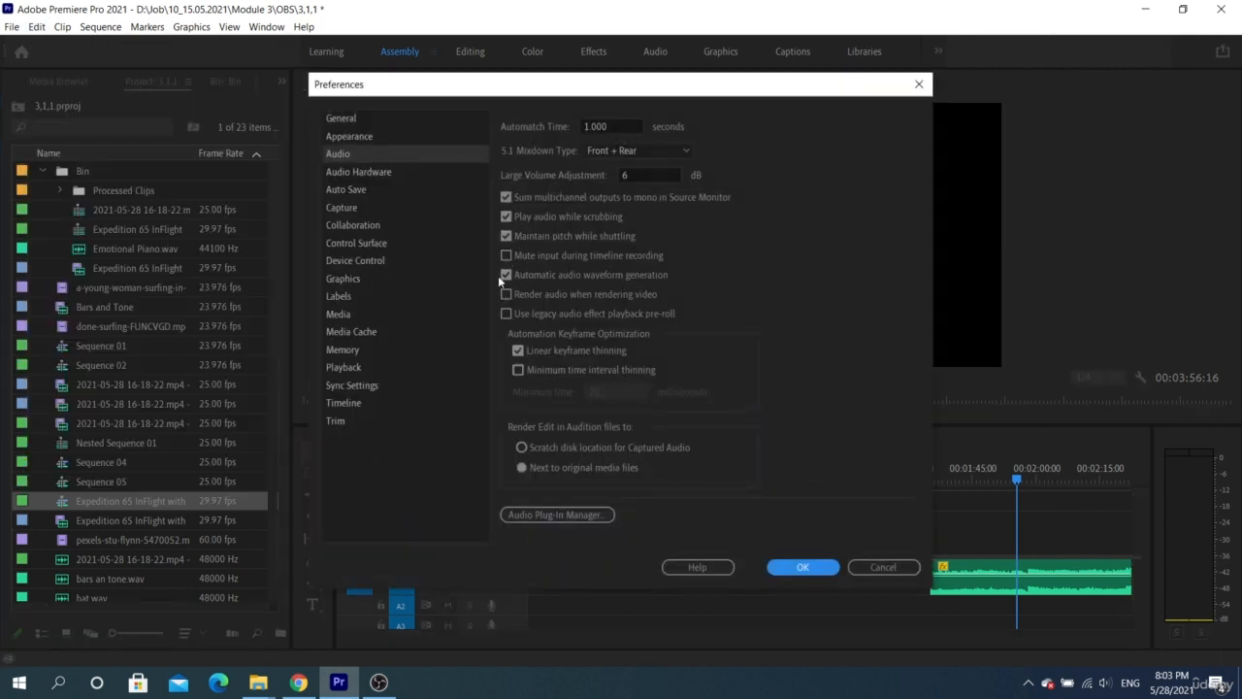
pyautogui.click(505, 217)
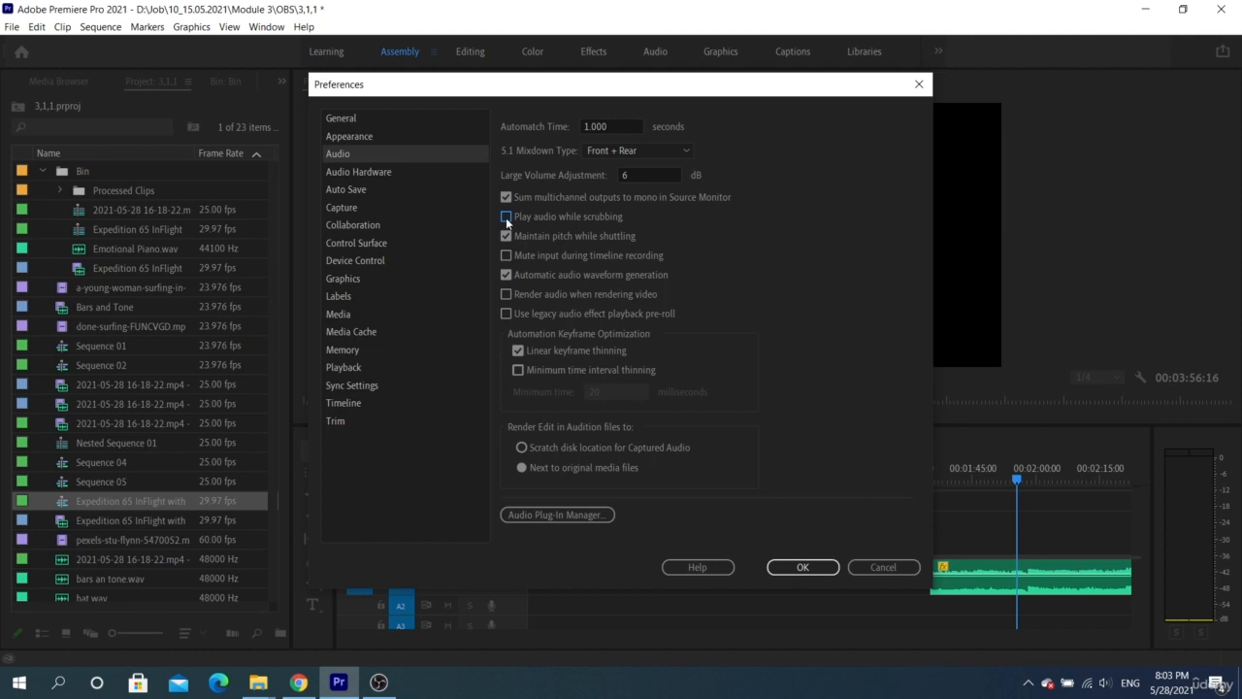
pyautogui.click(505, 217)
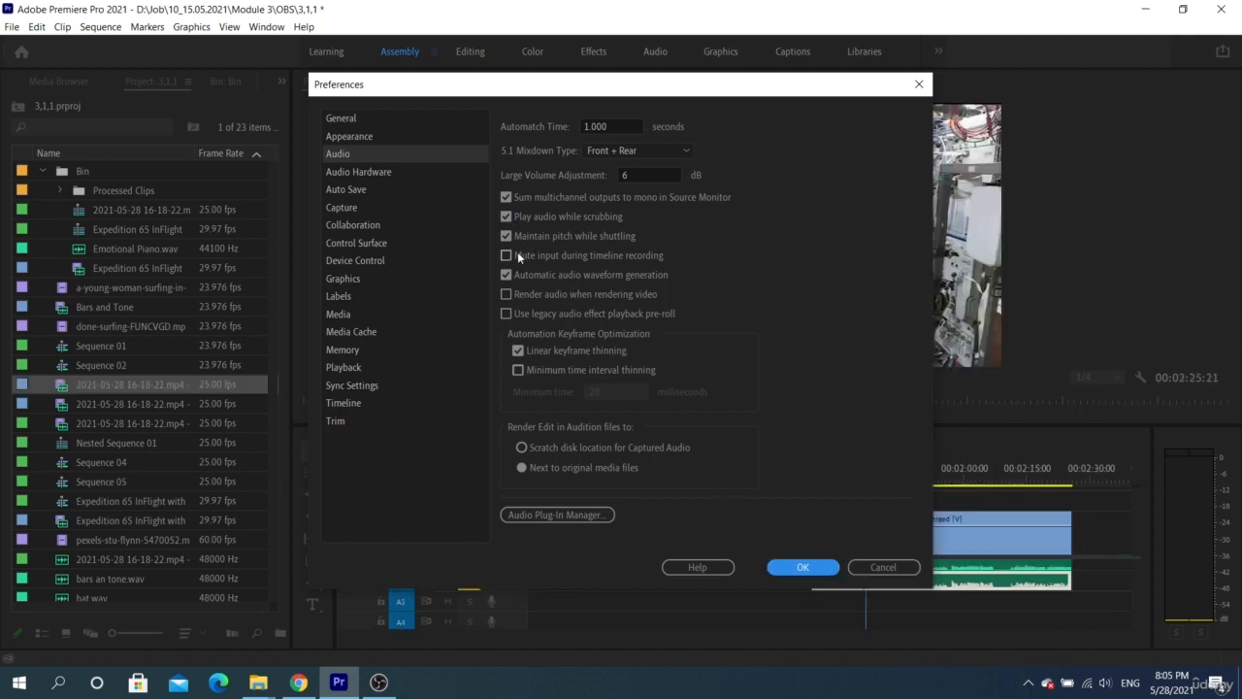
# Turn Mute input during timeline recording on and back off, and accept the preferences
pyautogui.click(507, 255)
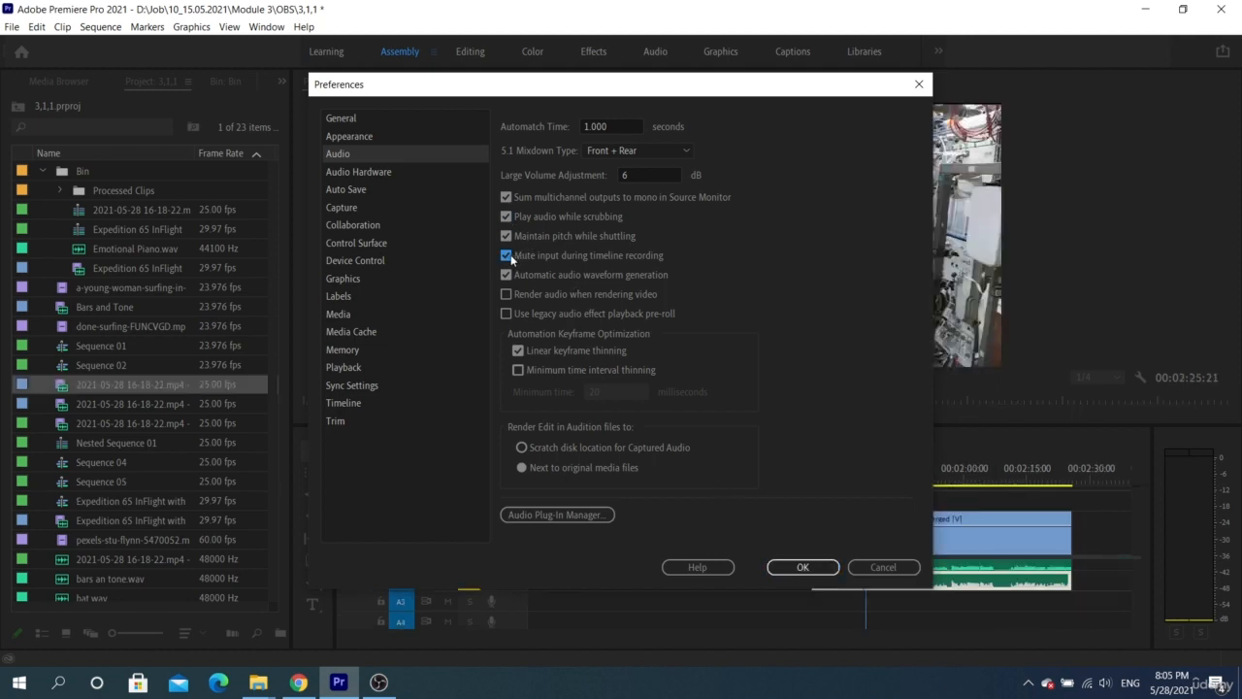
pyautogui.click(510, 254)
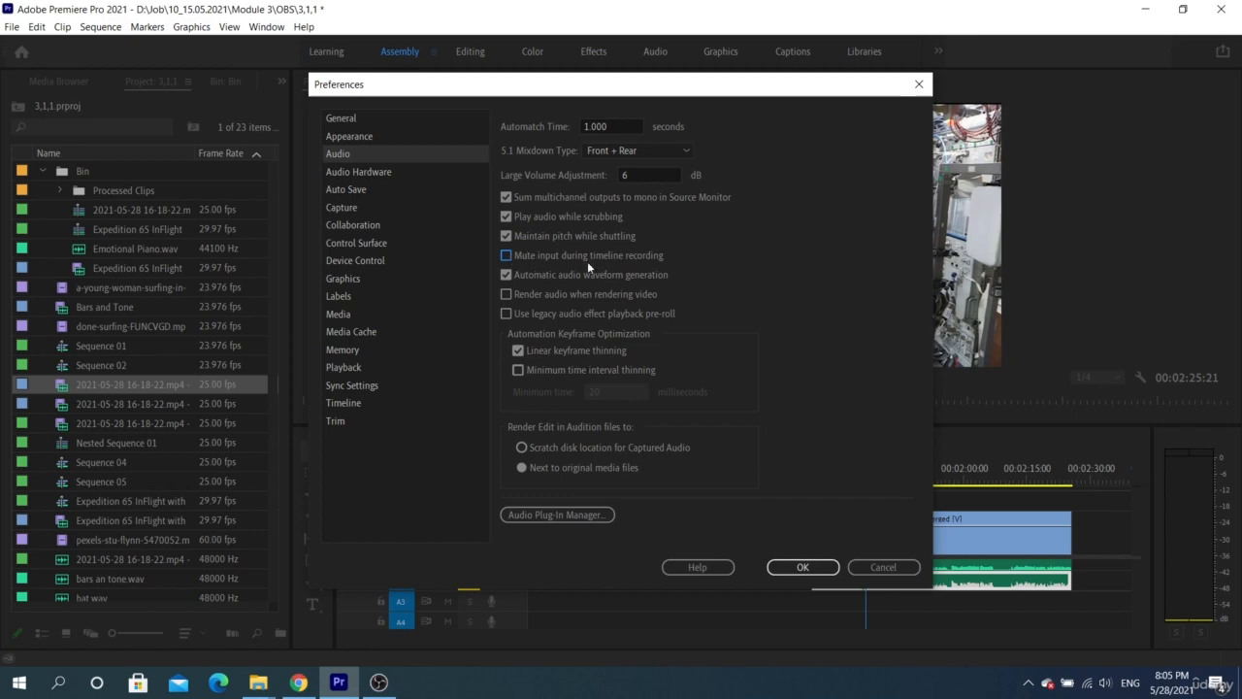
pyautogui.click(790, 567)
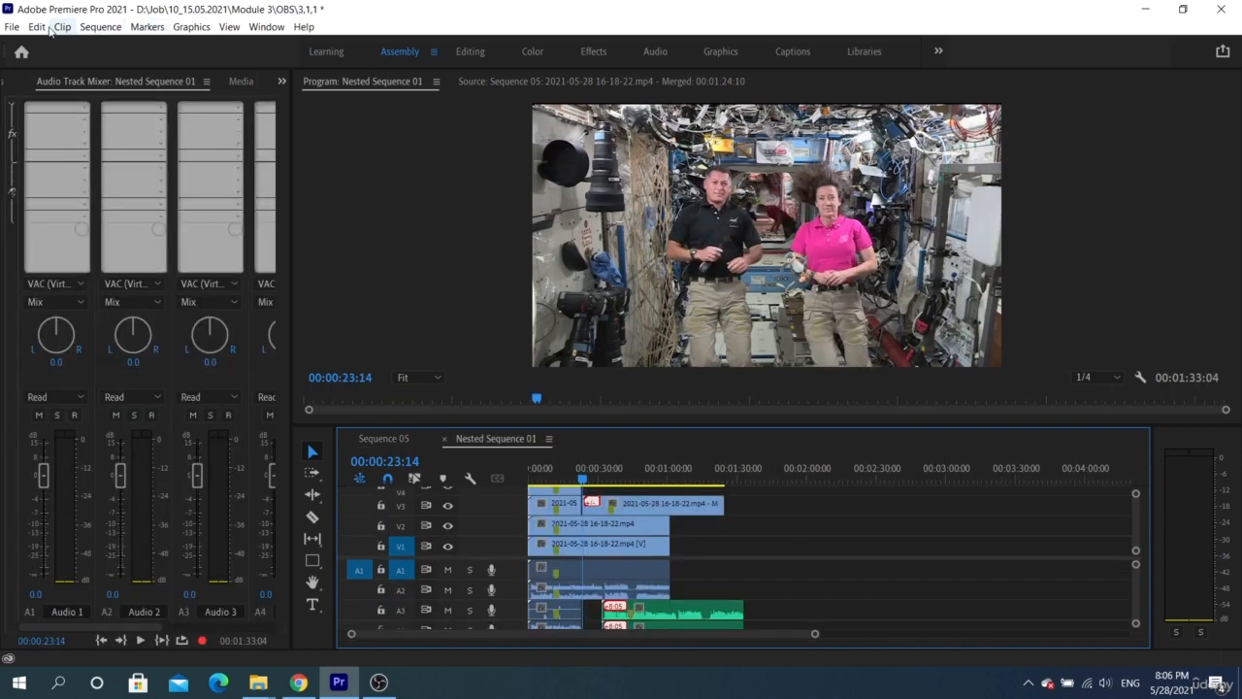
# Review the Default Input device in the Audio Hardware preferences, then return to the Audio preferences and accept them
pyautogui.click(39, 27)
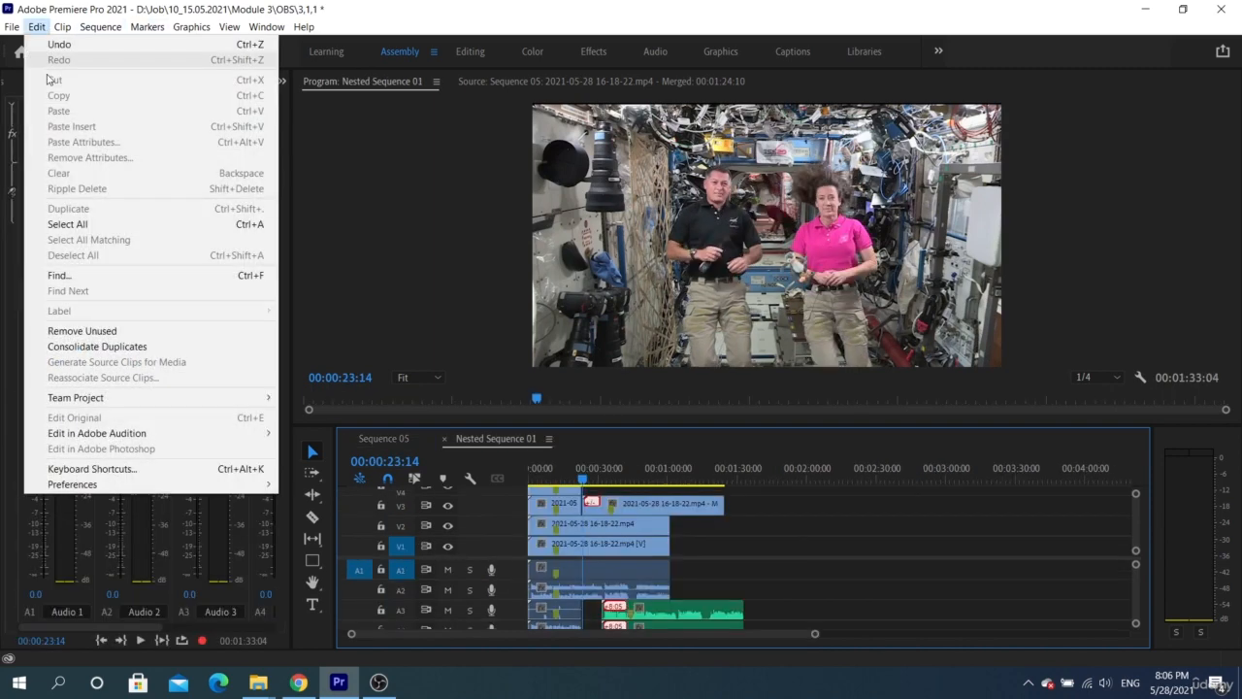
pyautogui.moveTo(116, 483)
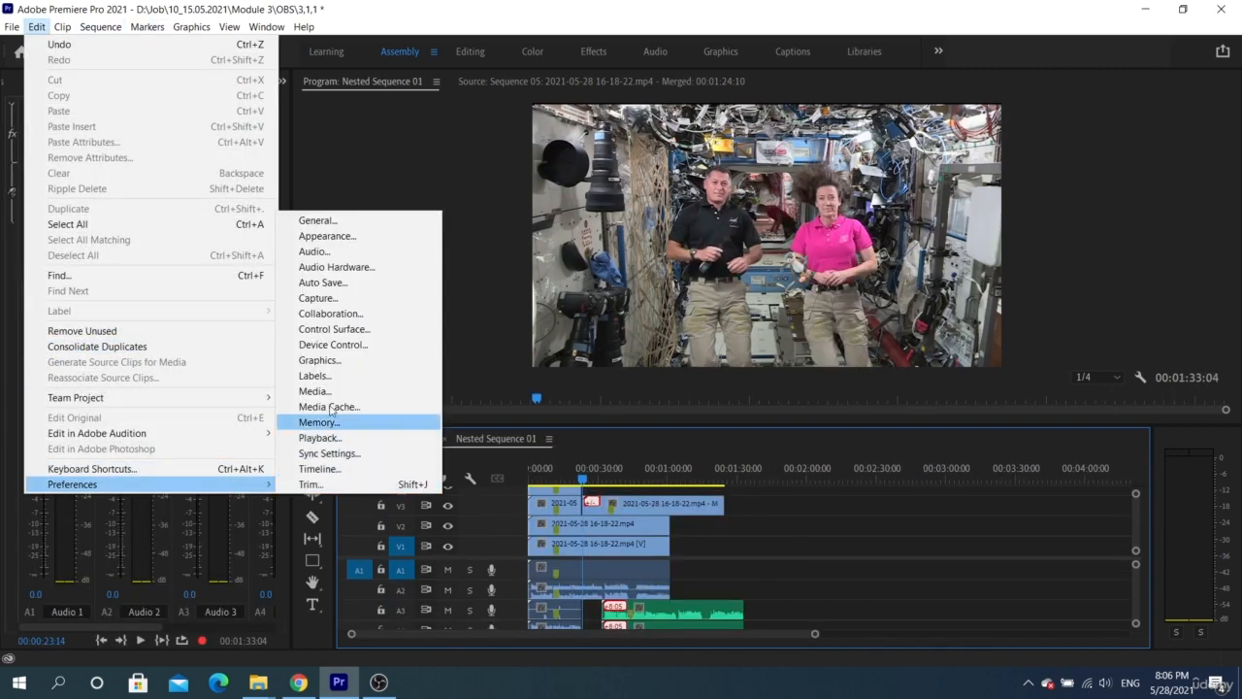
pyautogui.click(351, 252)
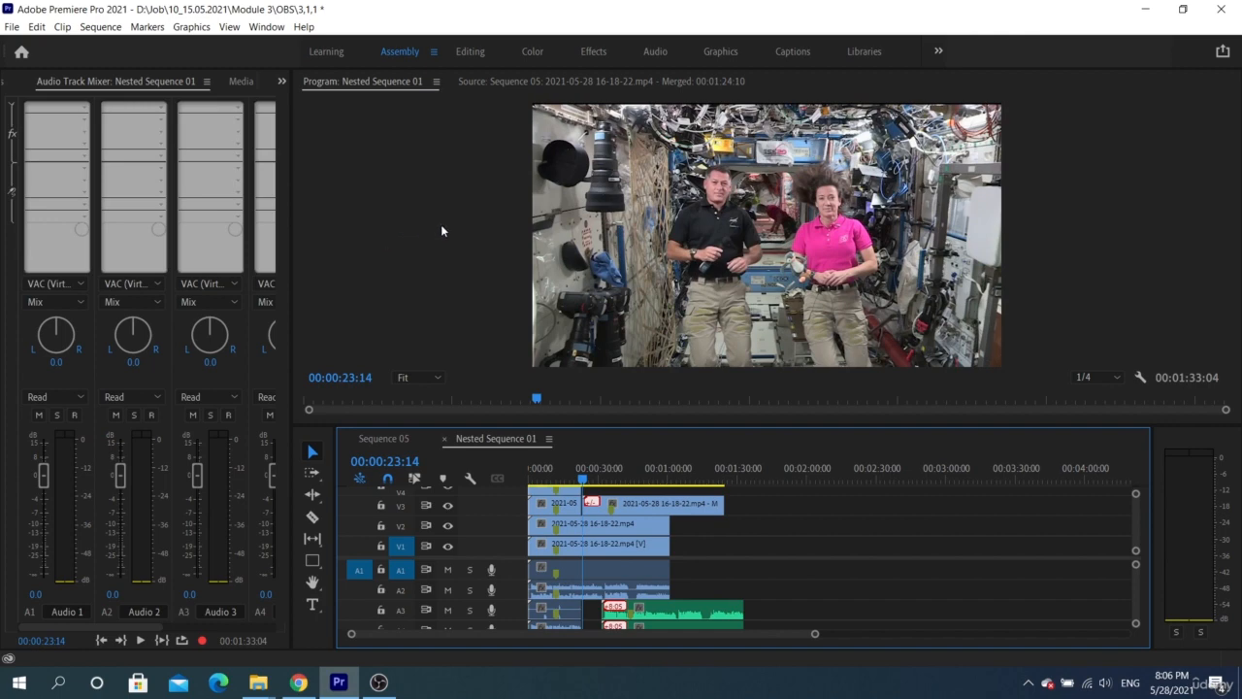
pyautogui.click(390, 174)
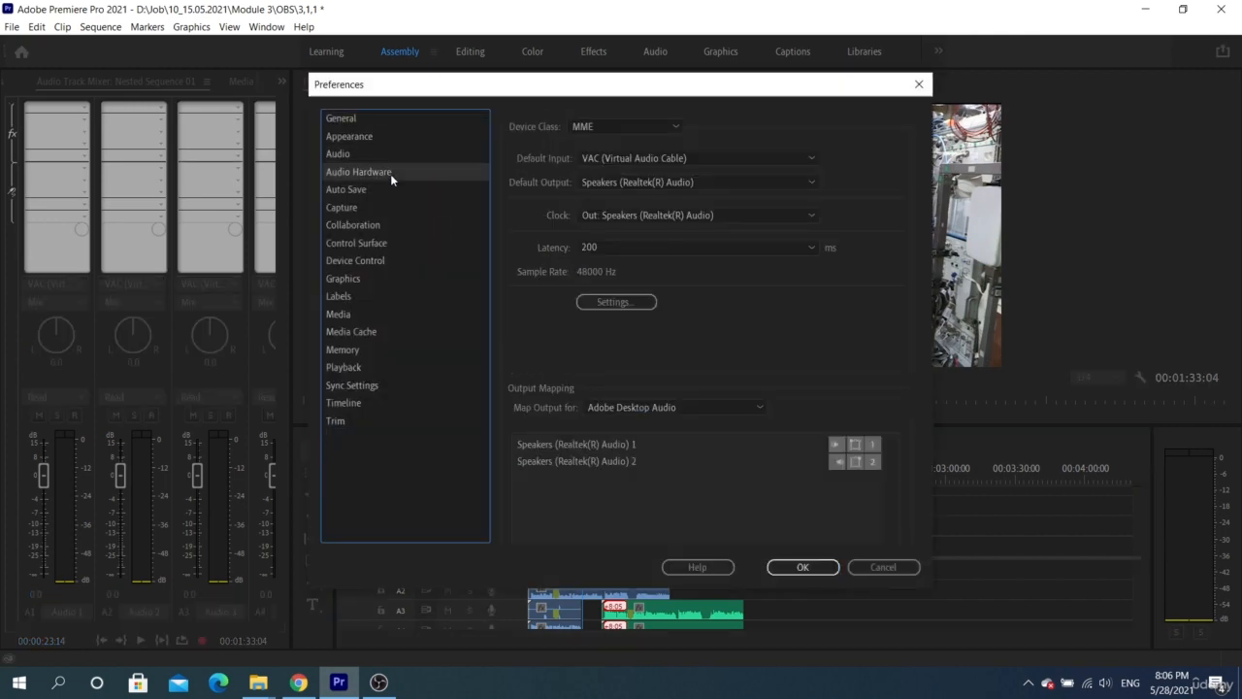
pyautogui.click(633, 158)
pyautogui.click(632, 158)
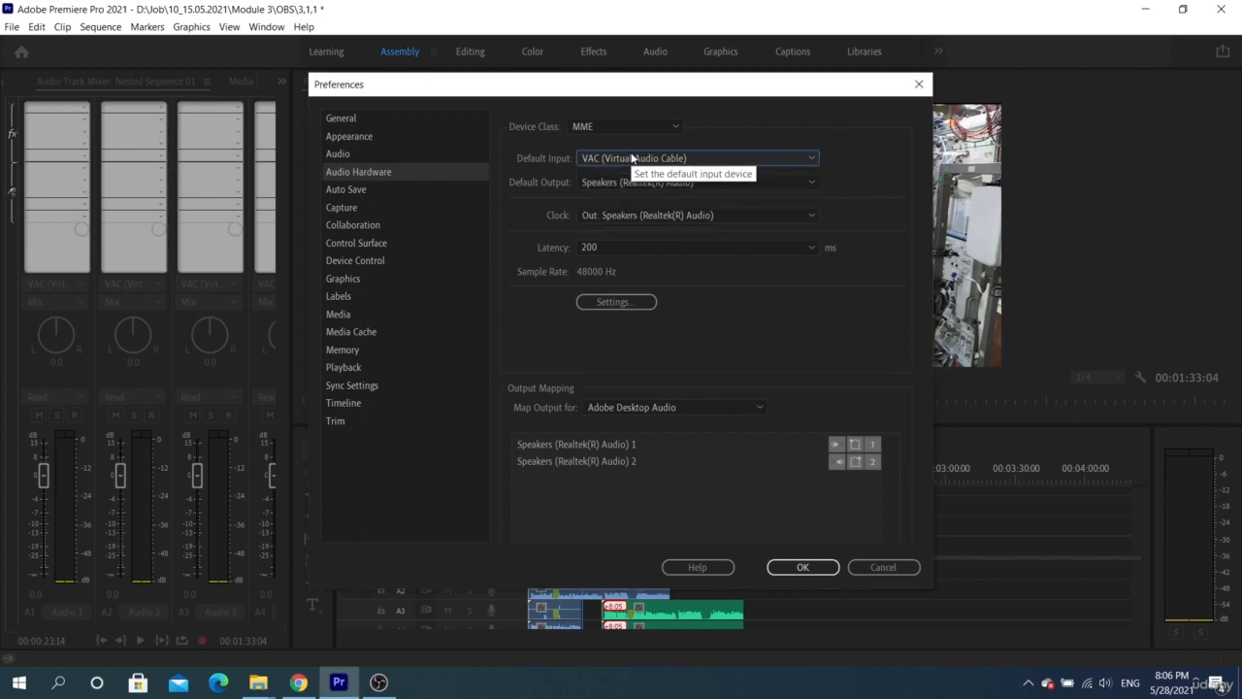
pyautogui.click(447, 154)
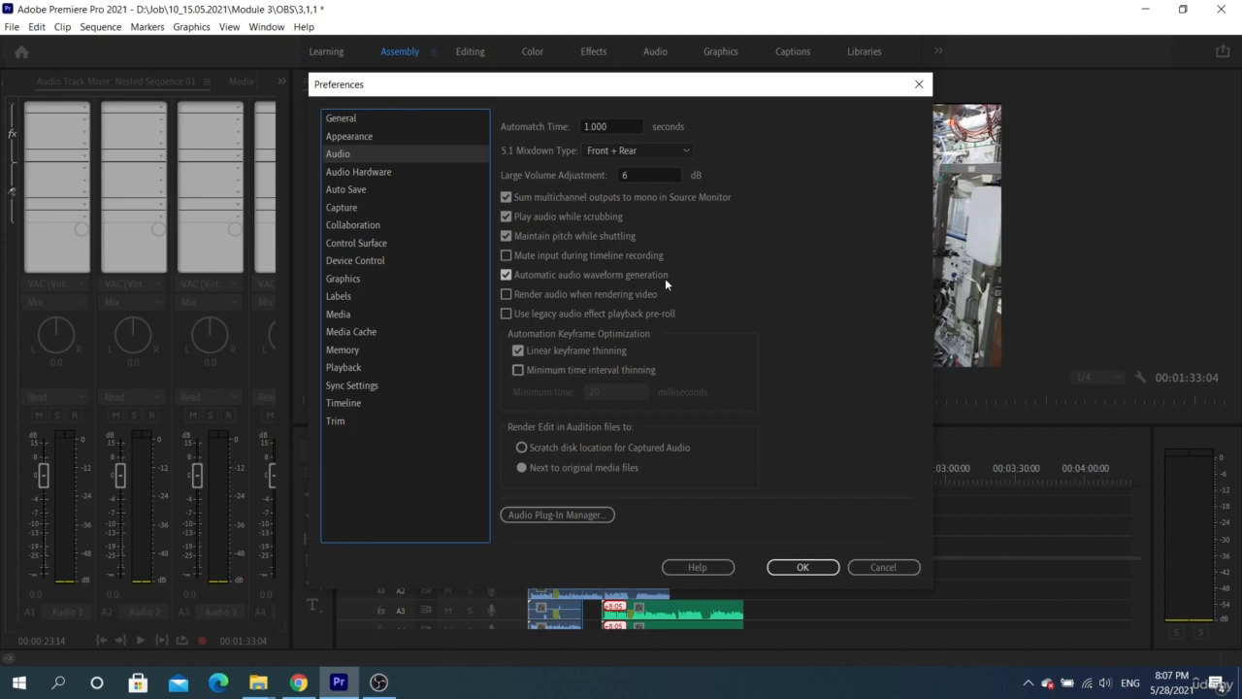
pyautogui.click(802, 568)
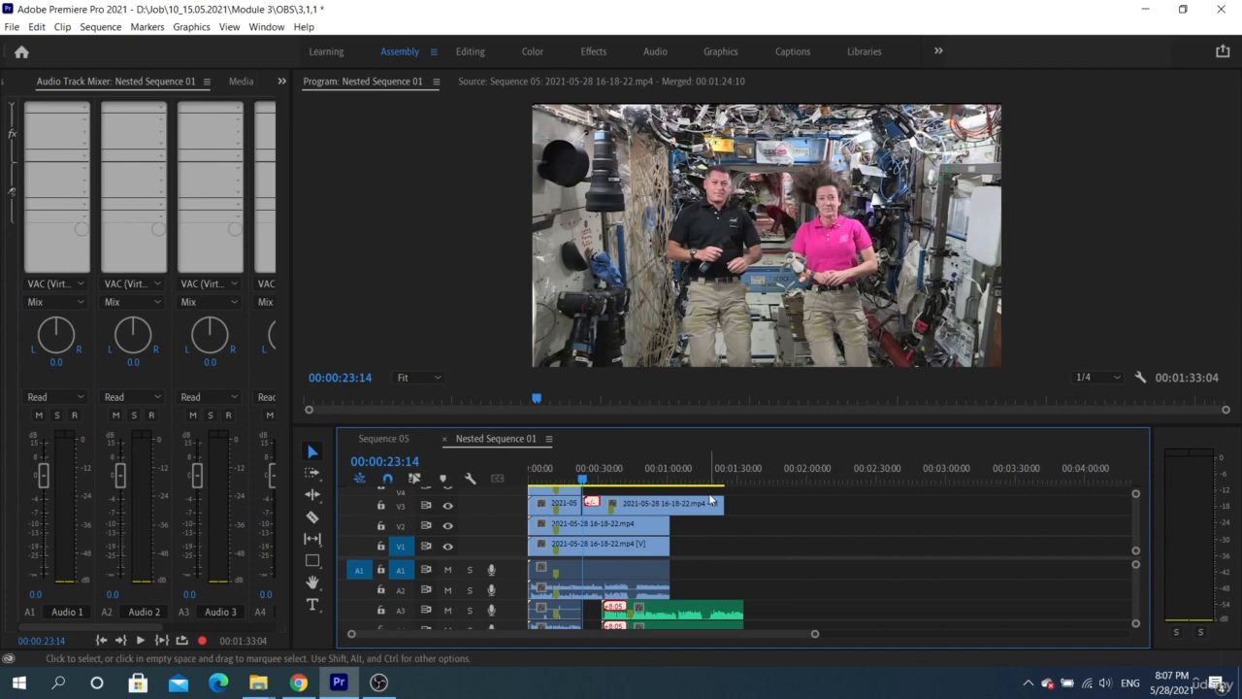
# Show and widen the Project panel, and add the Expedition 65 InFlight clip from Bin to Nested Sequence 01 after the existing clips
pyautogui.click(282, 81)
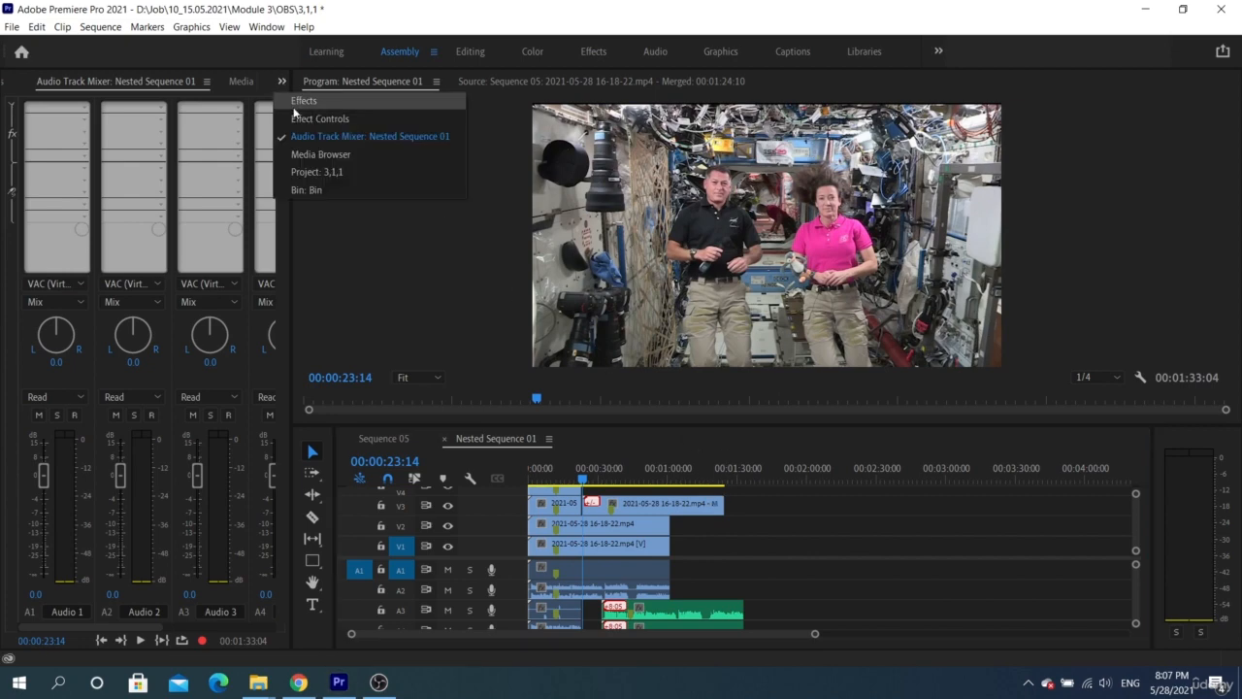
pyautogui.click(303, 173)
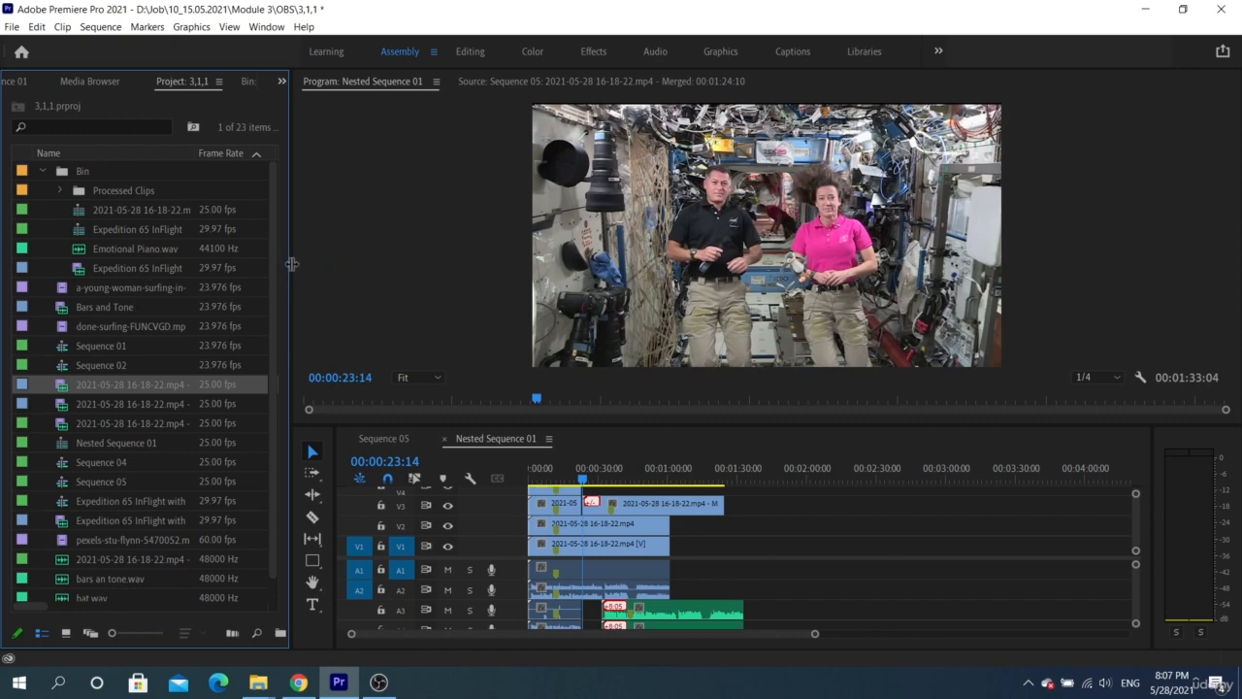
pyautogui.moveTo(291, 264); pyautogui.dragTo(543, 263)
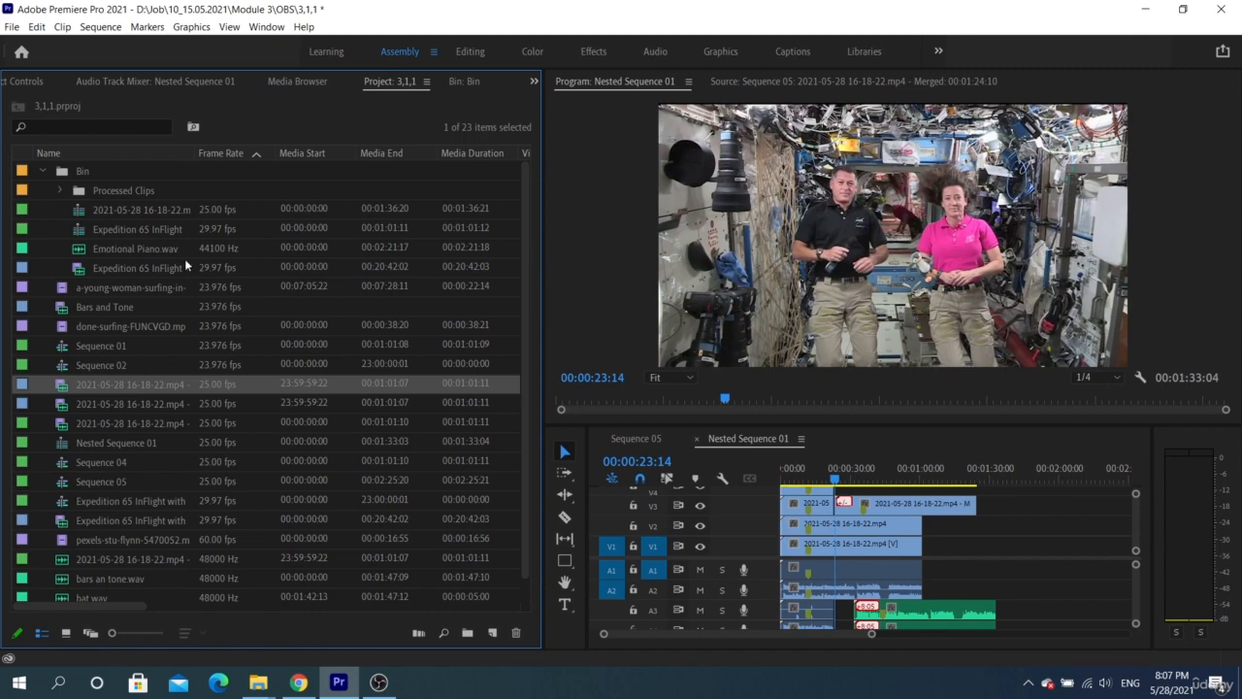
pyautogui.moveTo(185, 258); pyautogui.dragTo(1028, 542)
pyautogui.press('-')
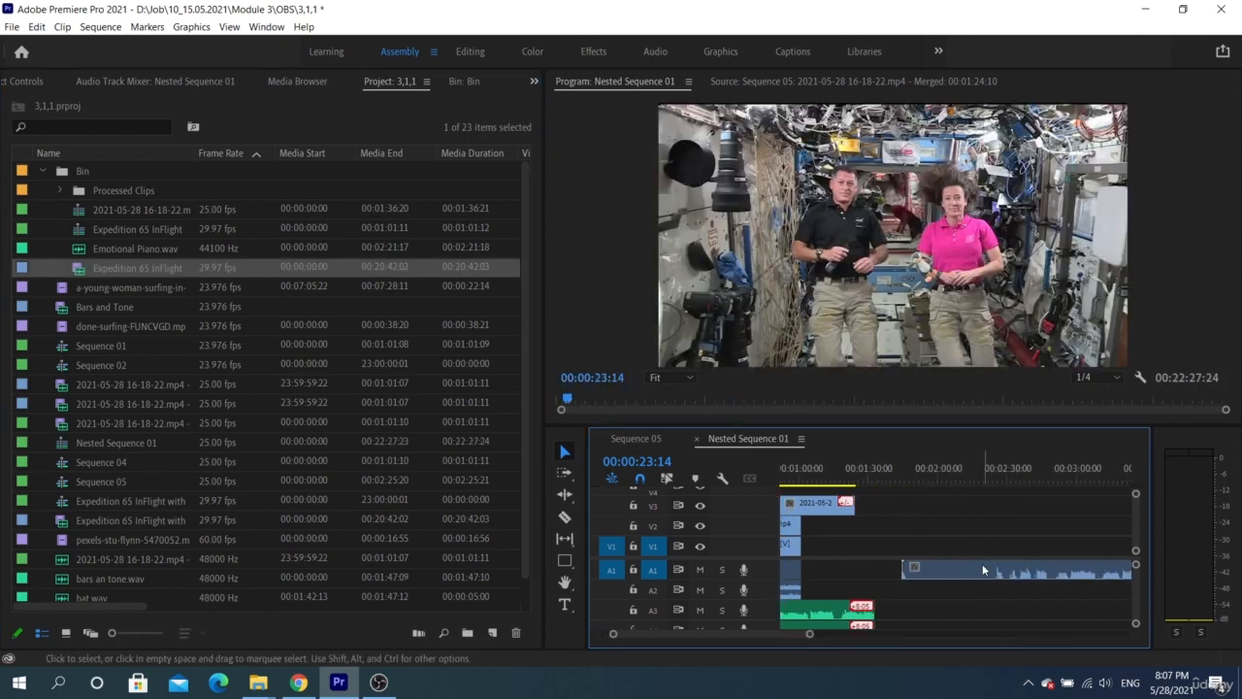
# Open the added Expedition 65 InFlight audio clip in the Source Monitor and move the playhead through its waveform
pyautogui.doubleClick(982, 570)
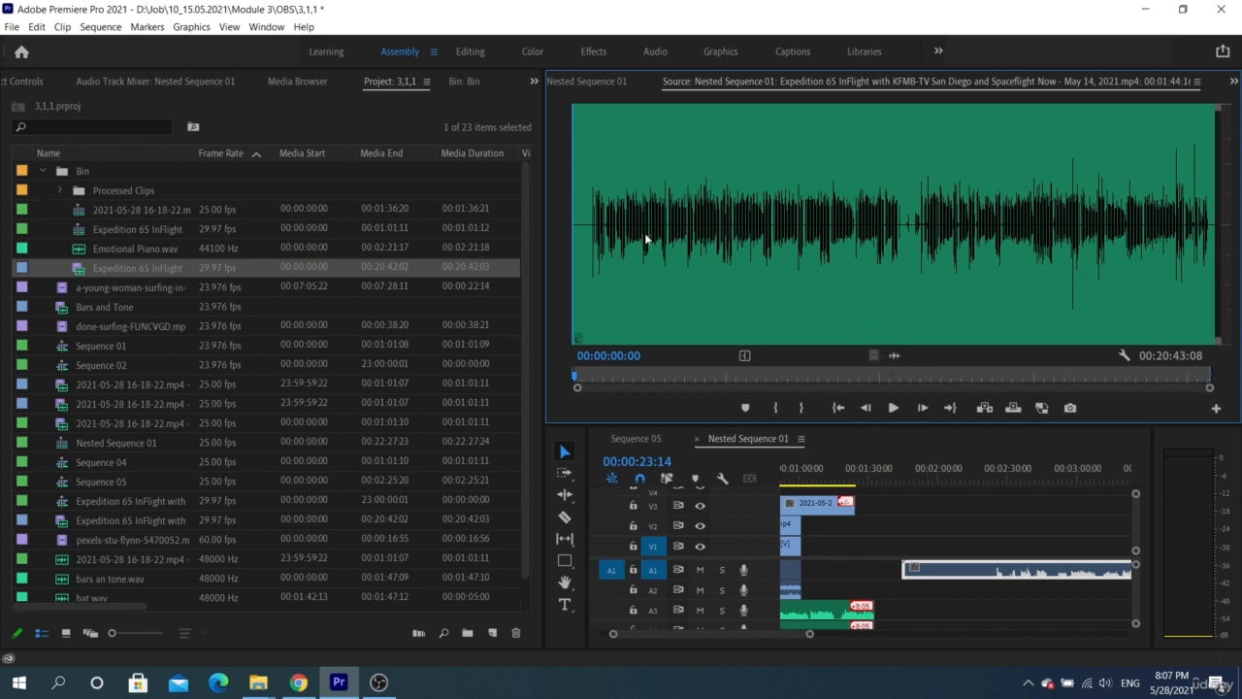
pyautogui.press('space')
pyautogui.press('space')
pyautogui.click(835, 178)
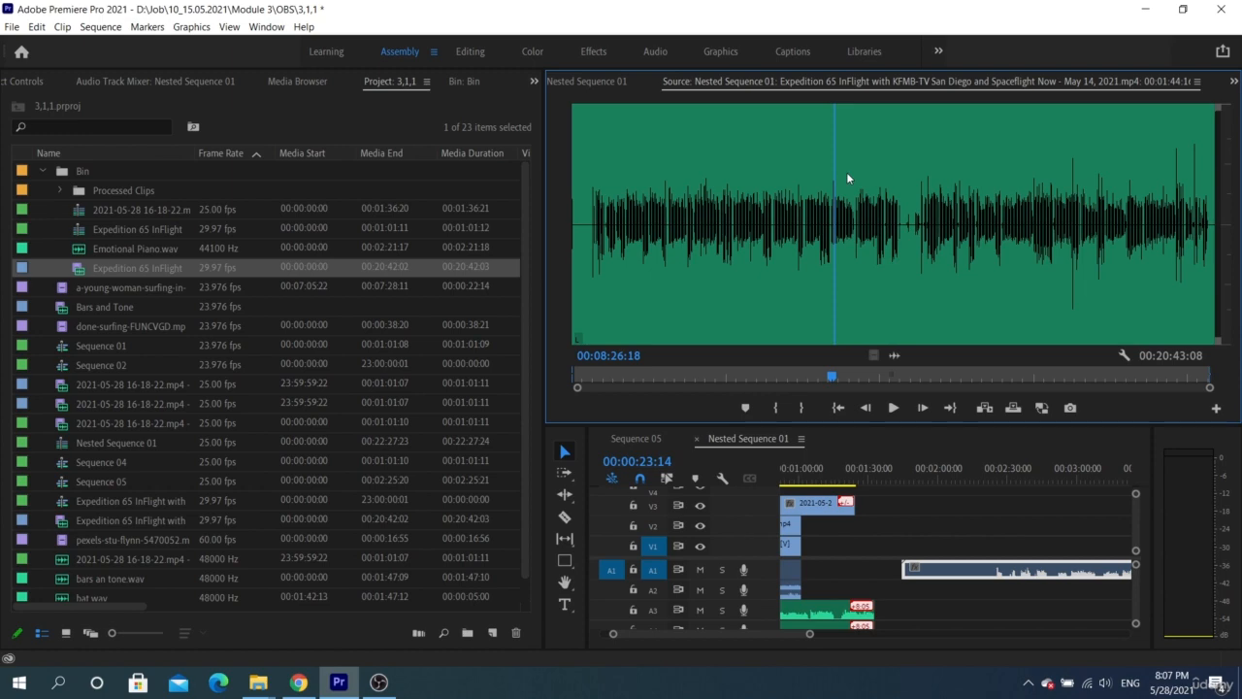
# In the Audio preferences, try Automatic audio waveform generation and Linear keyframe thinning, leaving both enabled and Audition render files next to original media
pyautogui.click(36, 27)
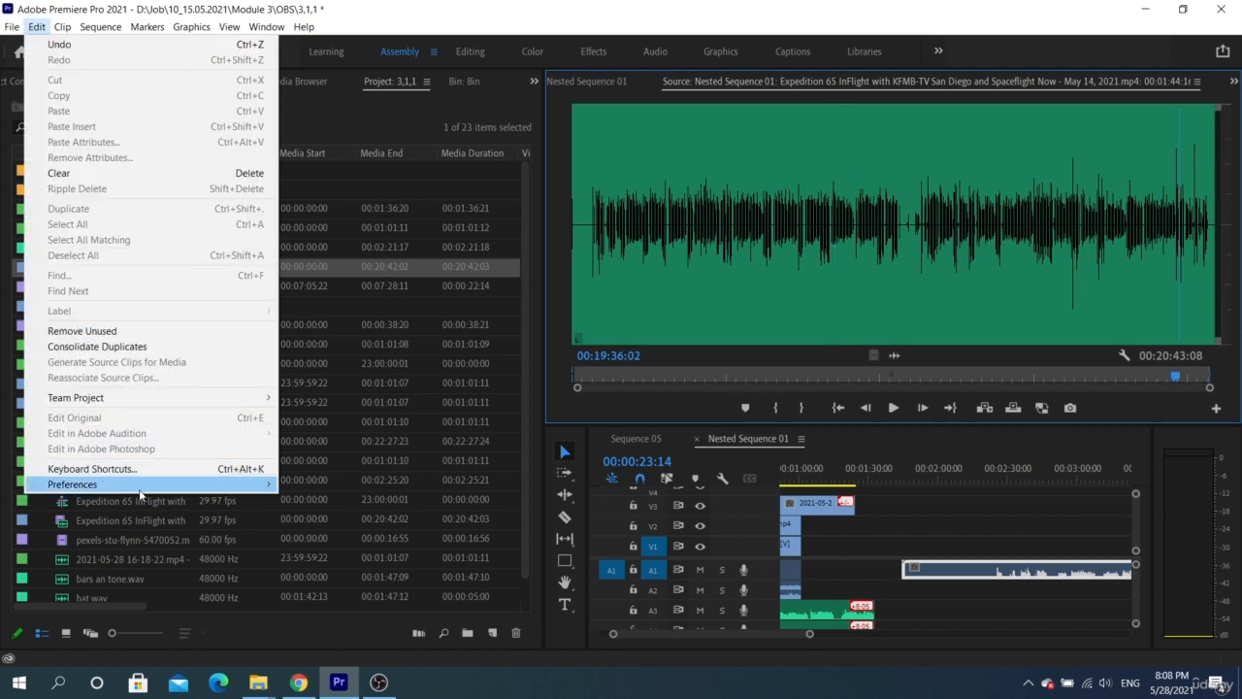
pyautogui.moveTo(138, 495)
pyautogui.click(352, 248)
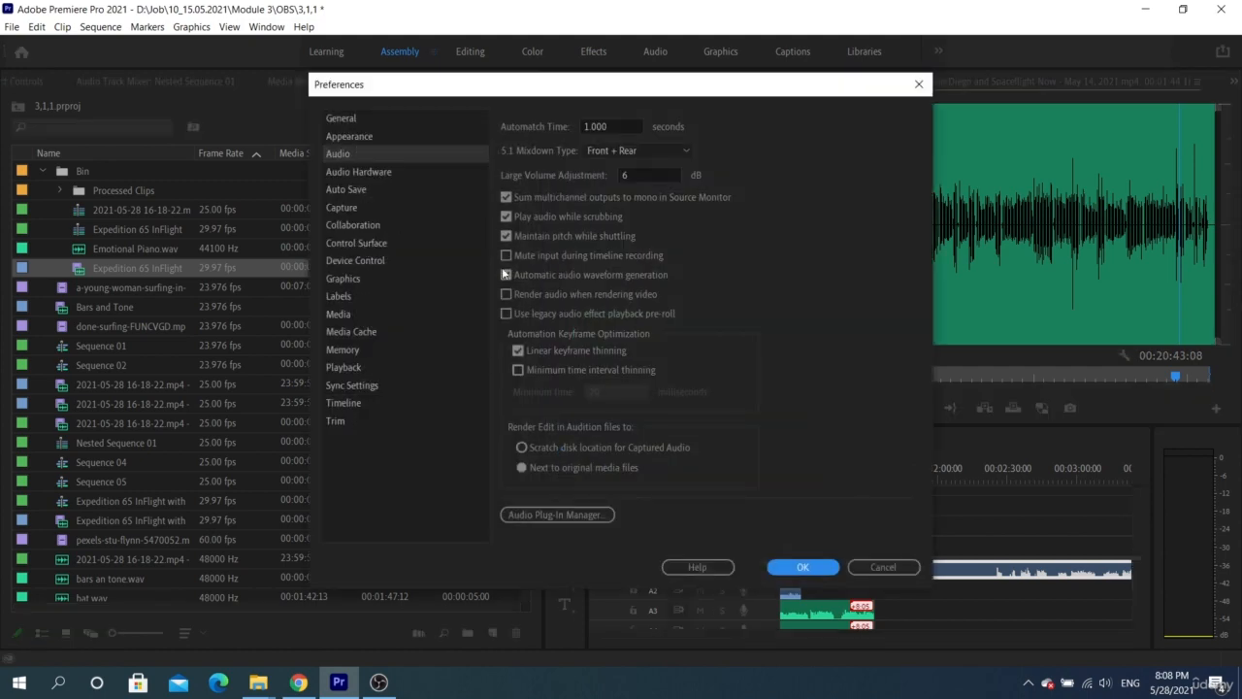
pyautogui.click(504, 275)
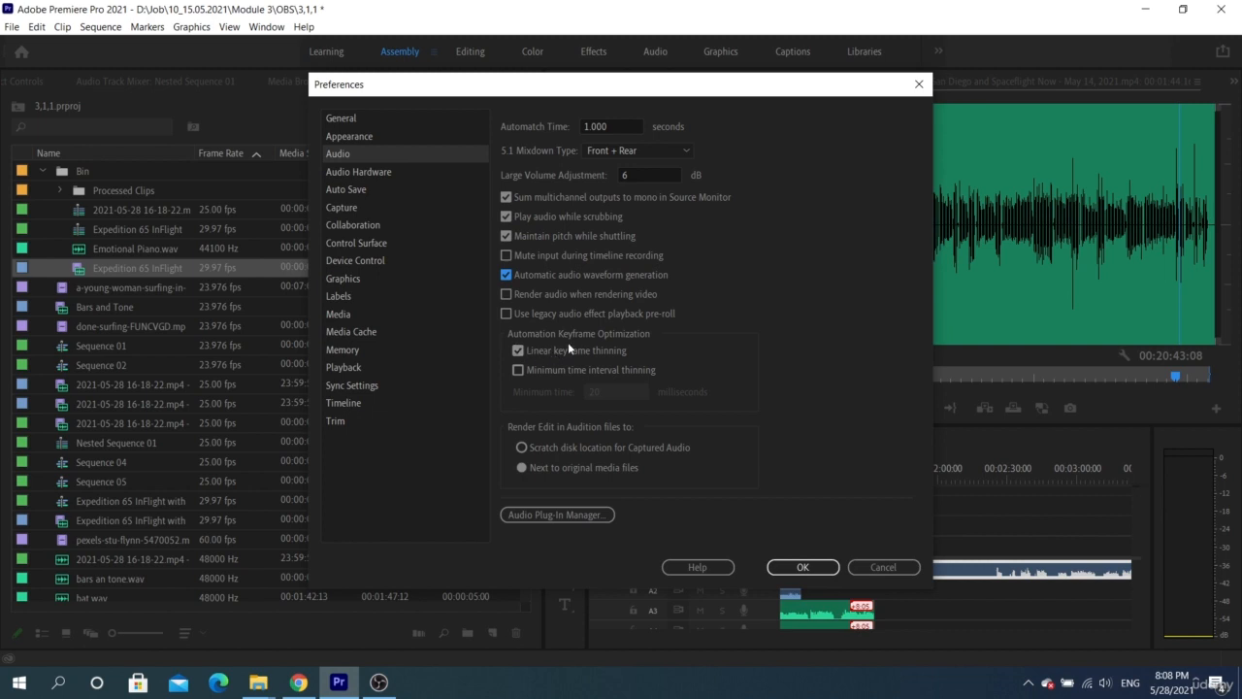
pyautogui.click(517, 354)
pyautogui.click(517, 355)
pyautogui.click(521, 466)
# In the Audio Hardware preferences, set the Default Input to Microphone (Realtek(R) Audio) and accept the device change
pyautogui.click(337, 175)
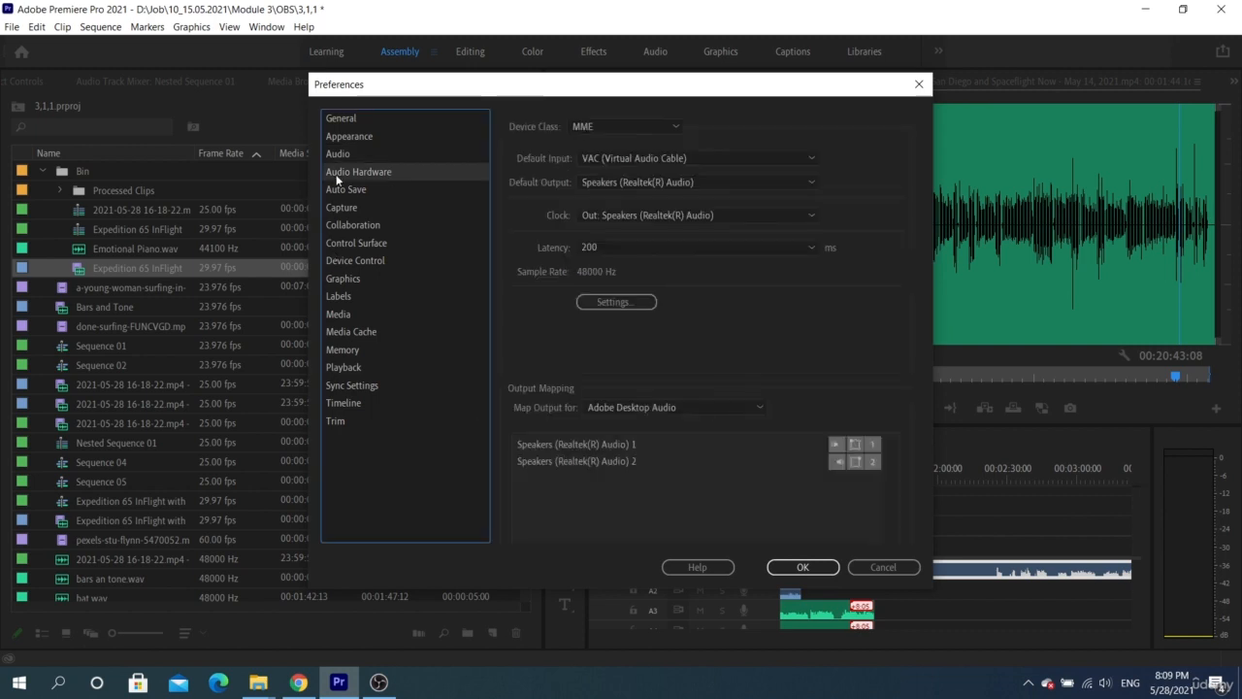
pyautogui.click(704, 157)
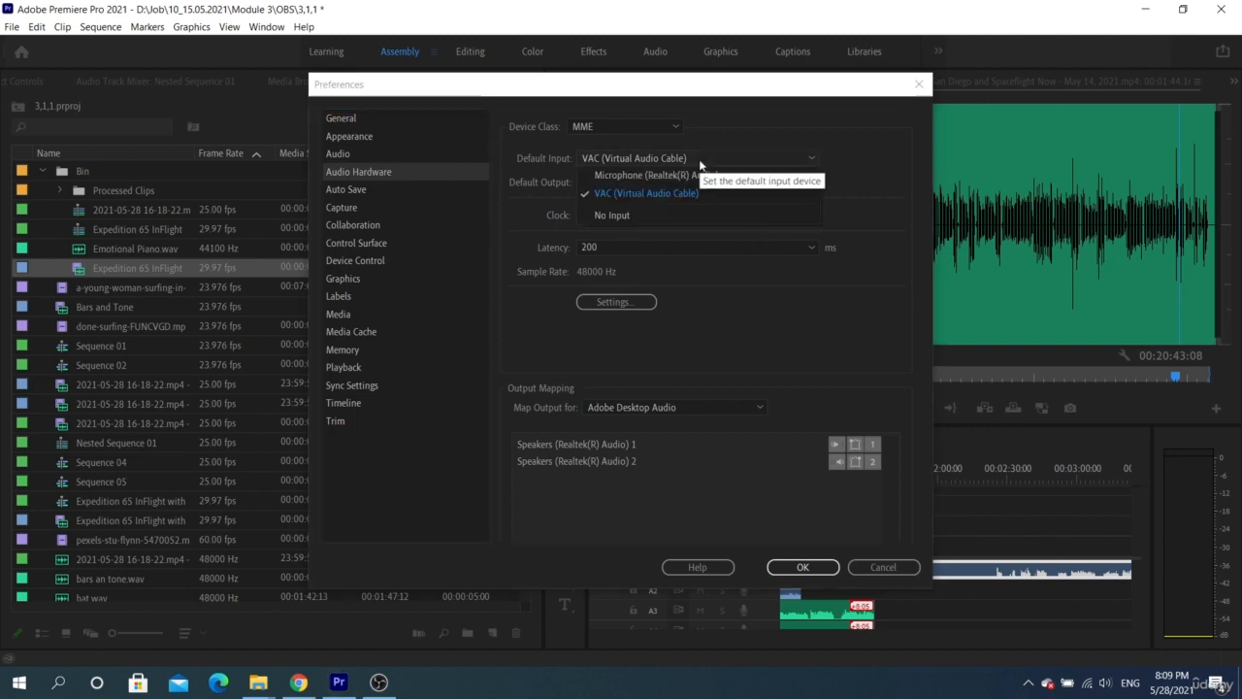
pyautogui.click(689, 174)
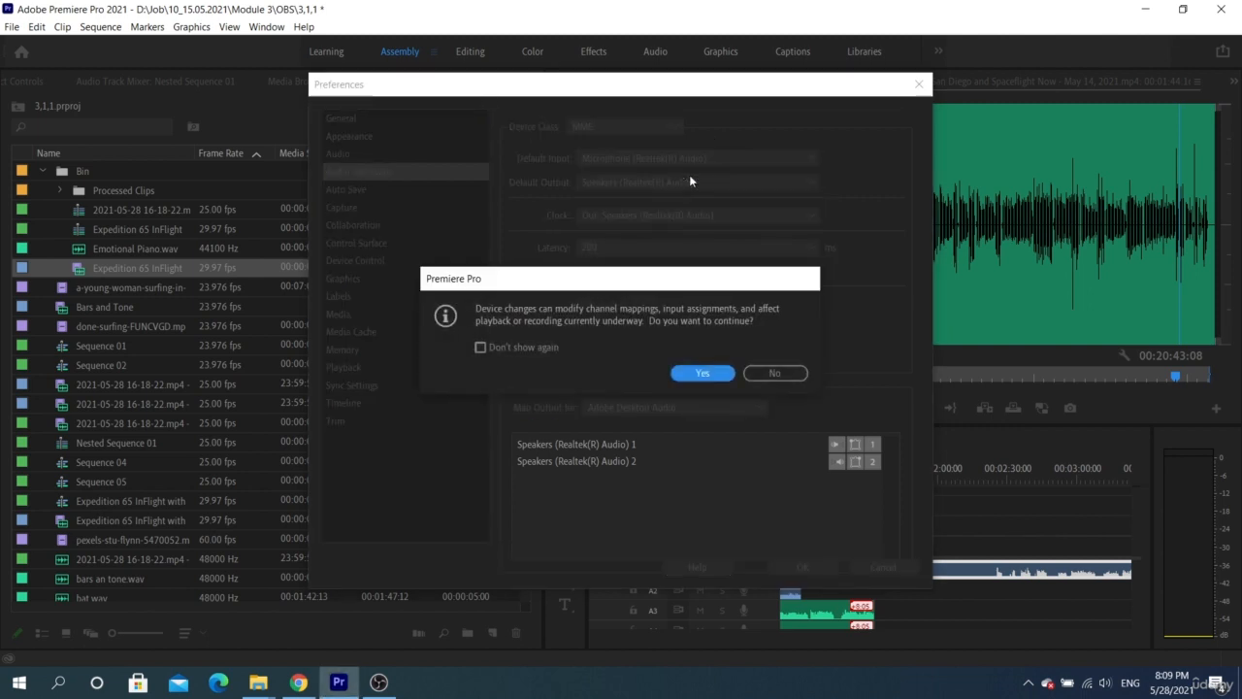
pyautogui.click(705, 372)
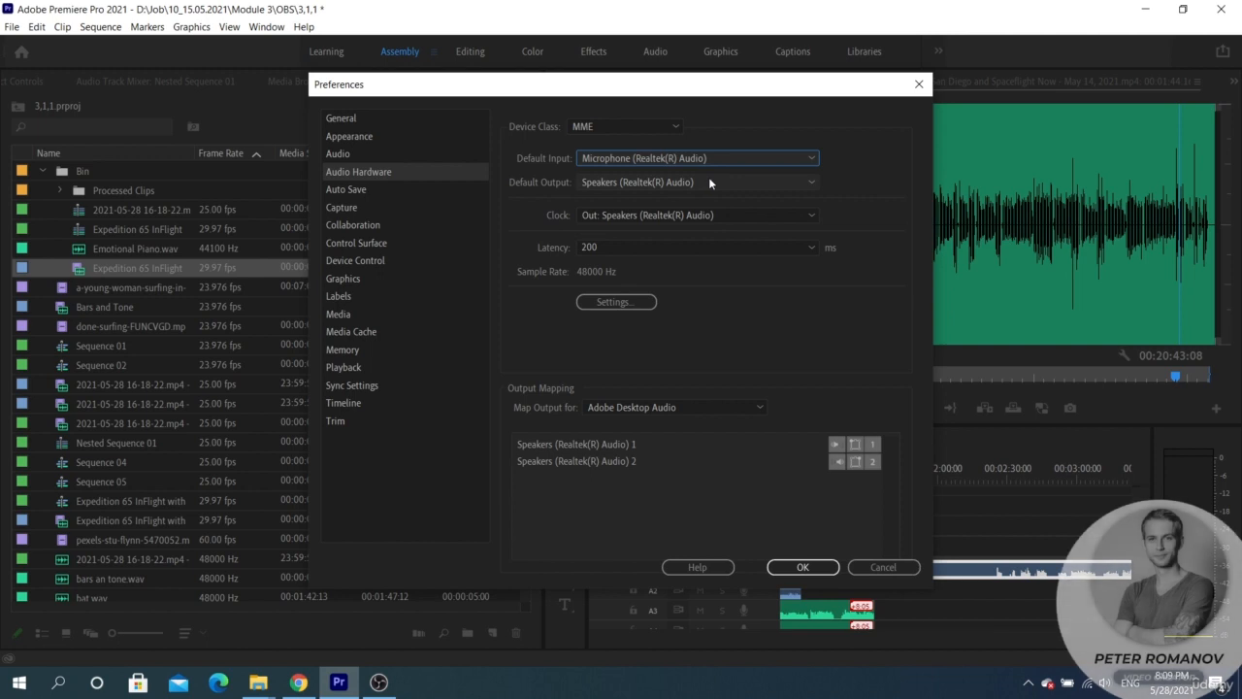
# Check the Default Output choices, set the Default Input to VAC (Virtual Audio Cable) and accept the device change
pyautogui.click(710, 181)
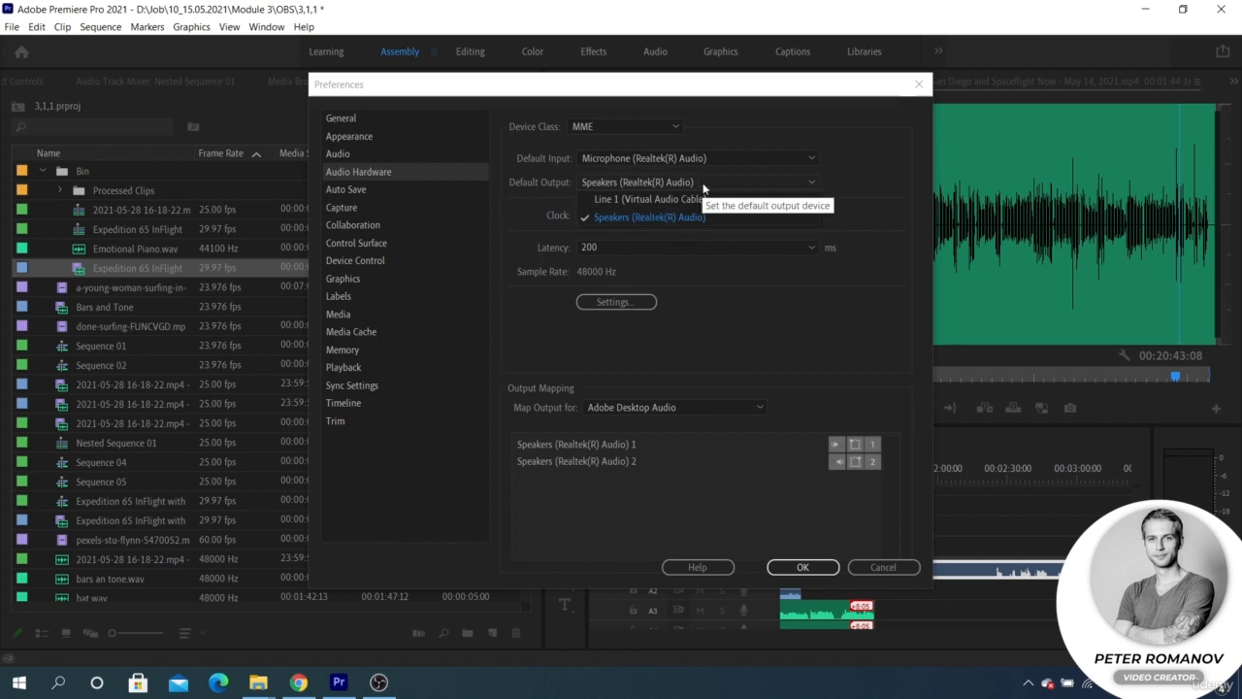
pyautogui.click(703, 188)
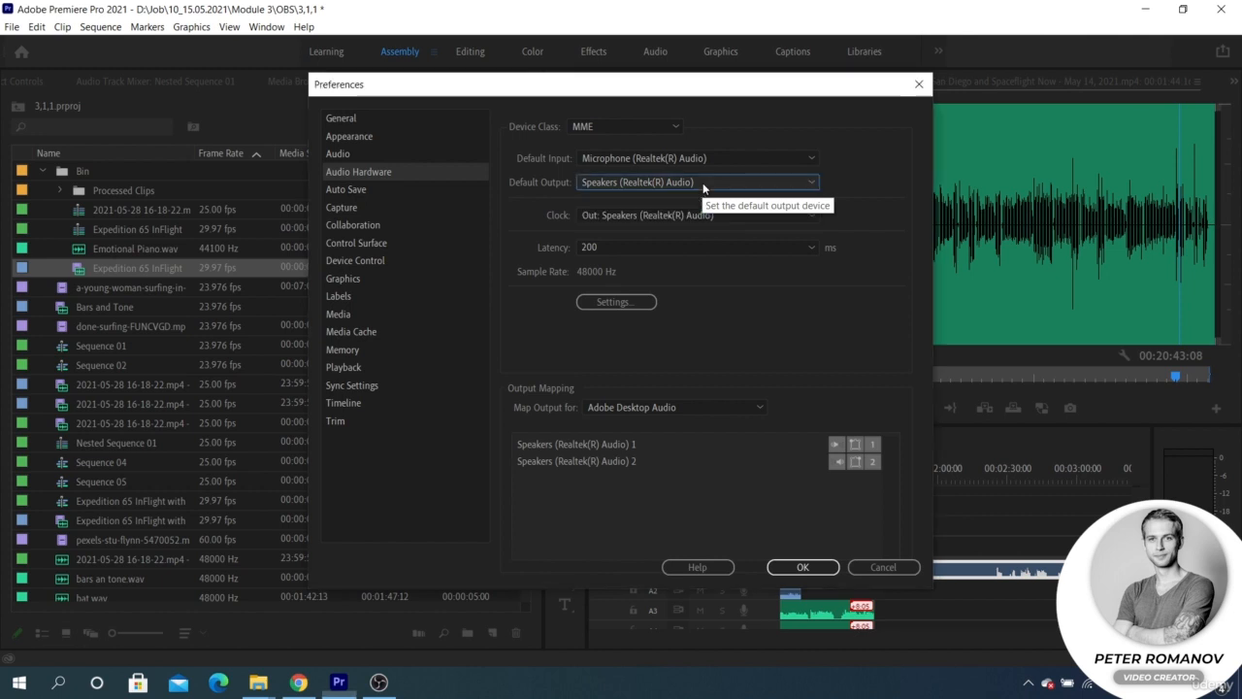
pyautogui.click(708, 156)
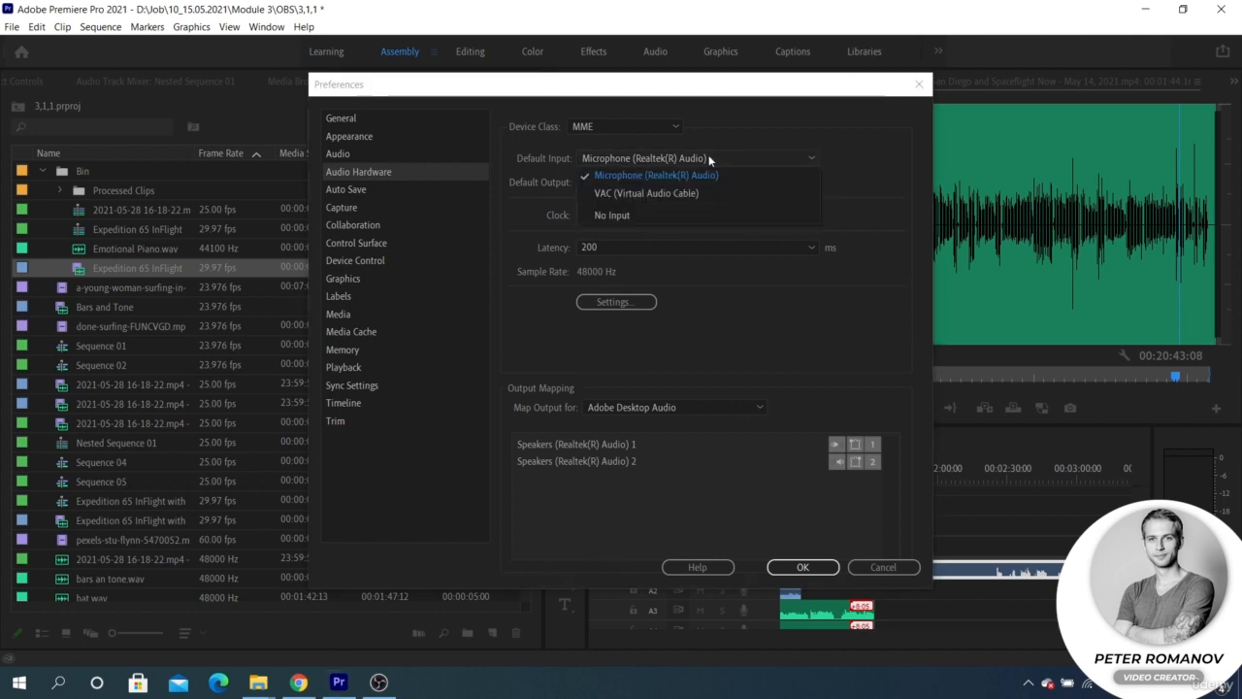
pyautogui.click(684, 194)
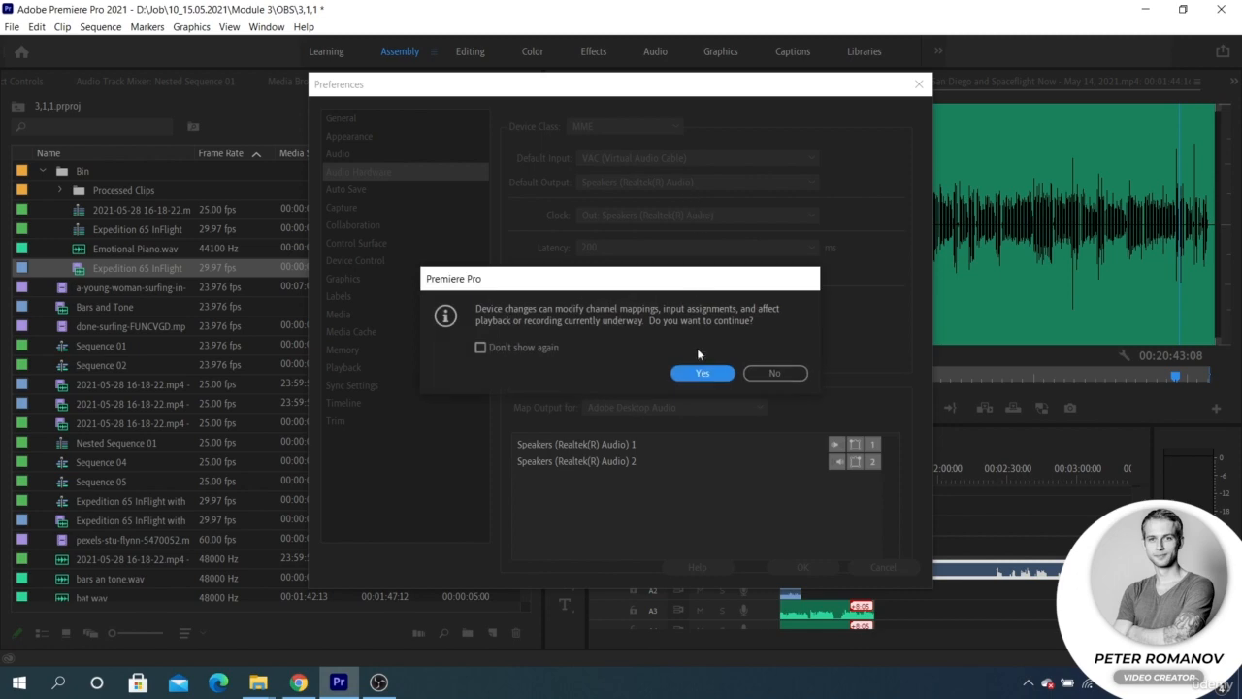
pyautogui.click(699, 373)
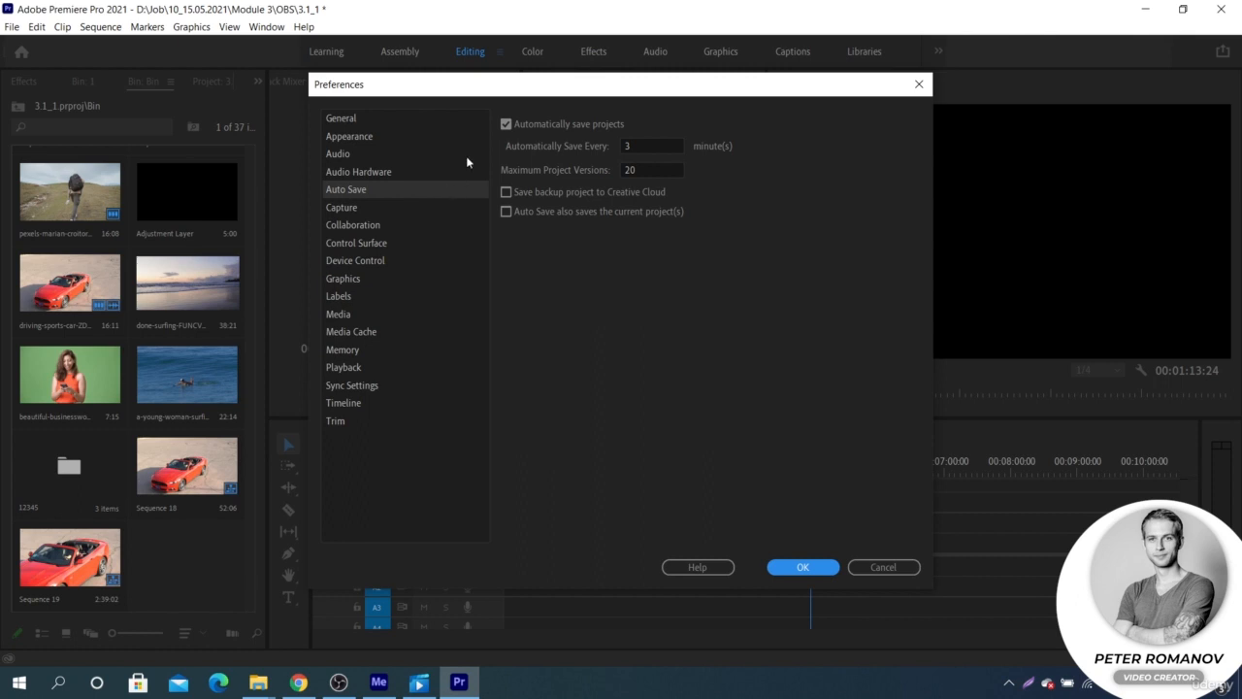
# In the Auto Save preferences, try a 7-minute save interval, a very large maximum of project versions, and auto-saving the current project
pyautogui.click(505, 124)
pyautogui.click(504, 124)
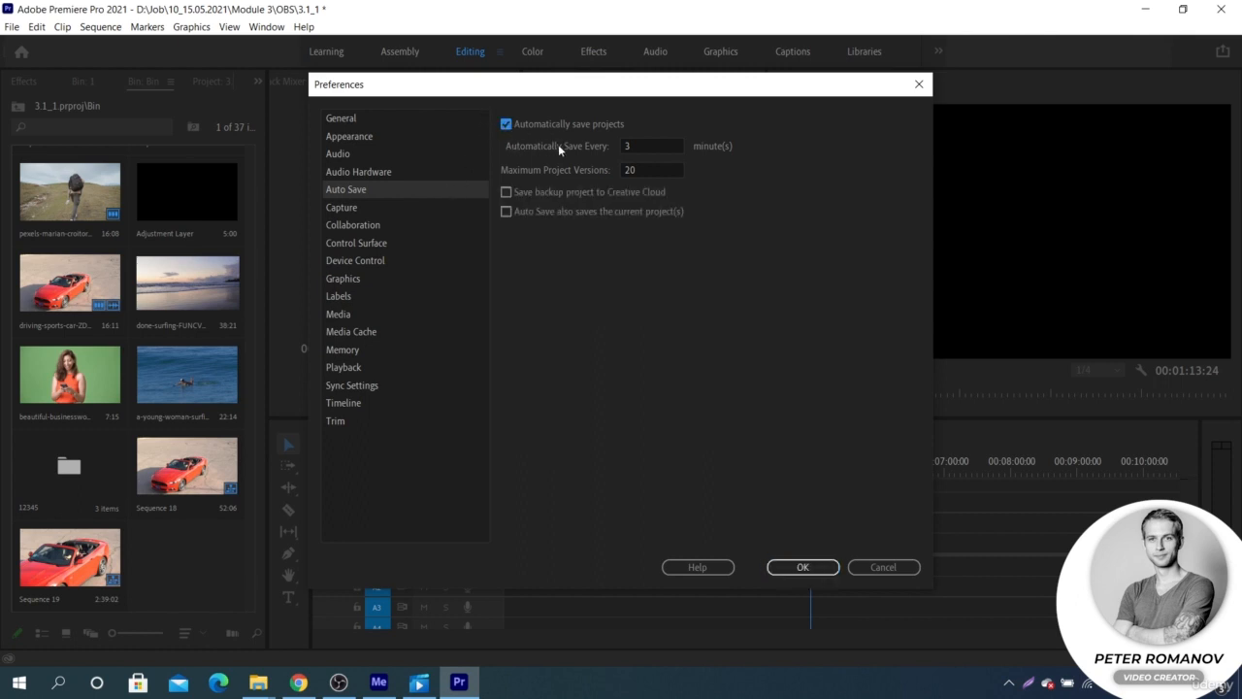
pyautogui.click(635, 146)
pyautogui.write('7')
pyautogui.click(644, 169)
pyautogui.write('10000000000000')
pyautogui.click(507, 212)
# Review the Capture preferences, cancel the dialog, and look over the Capture window's logging options before closing it
pyautogui.click(392, 213)
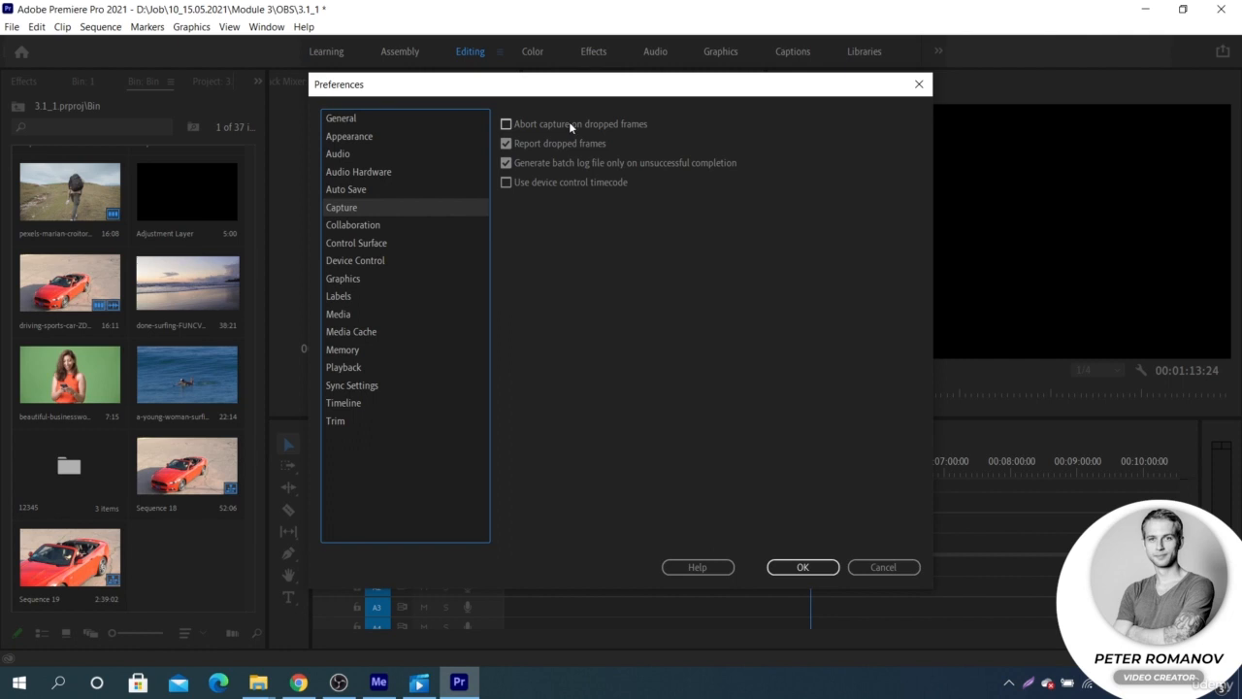
pyautogui.click(862, 571)
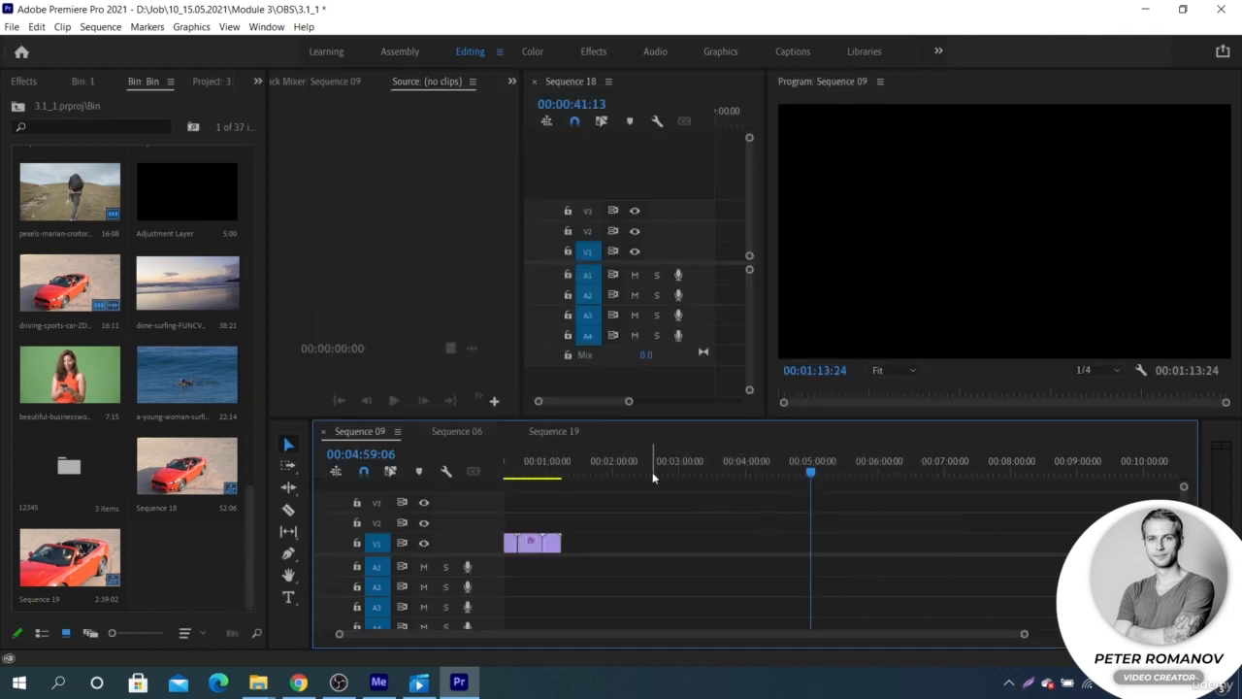
pyautogui.click(266, 26)
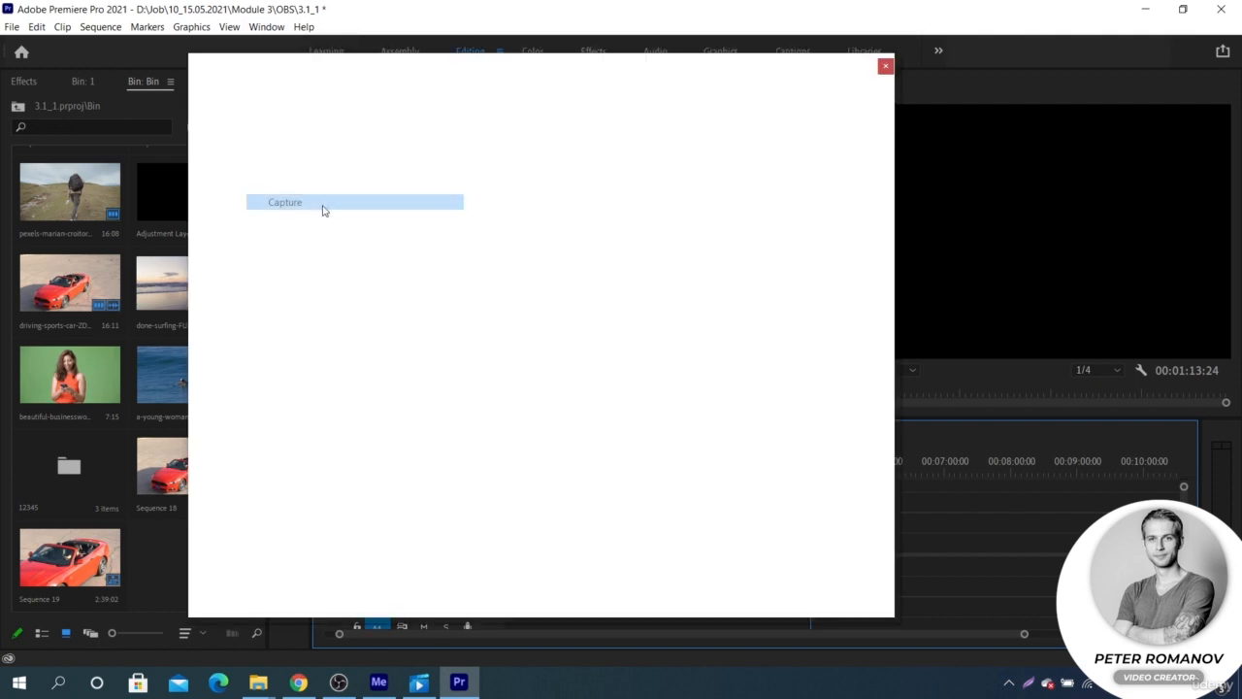
pyautogui.click(325, 203)
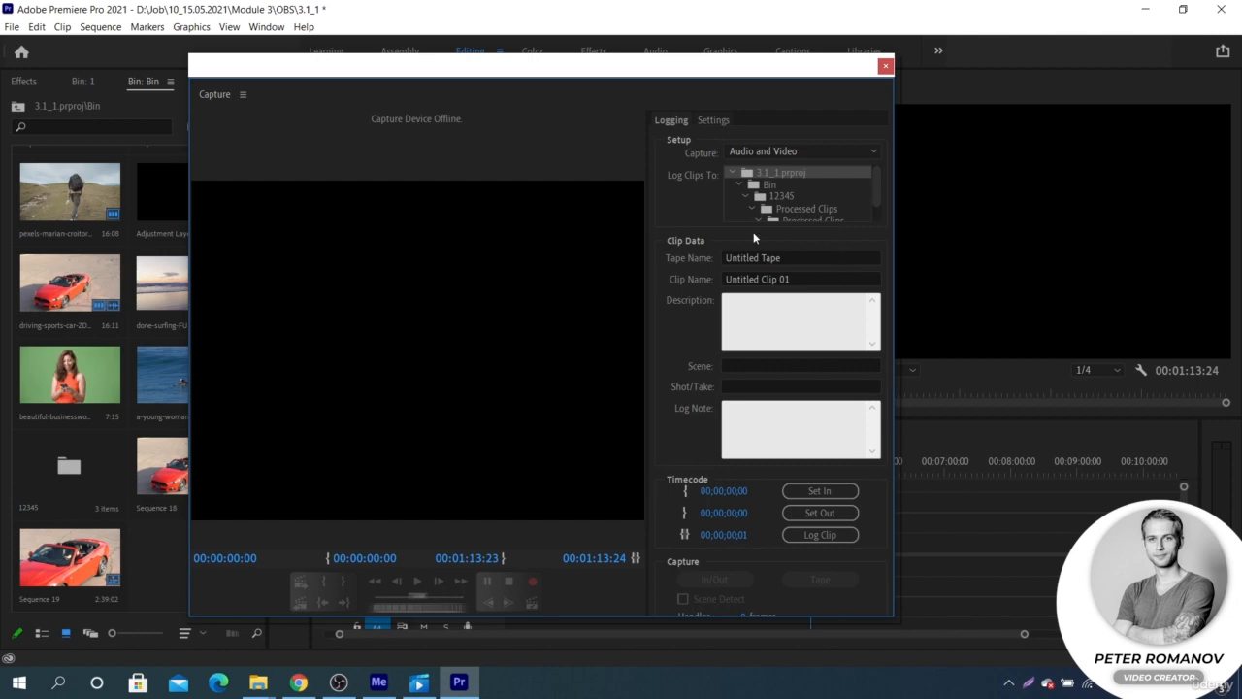
pyautogui.click(885, 66)
# In the Collaboration preferences, try project locking on and off, leaving it enabled
pyautogui.click(36, 26)
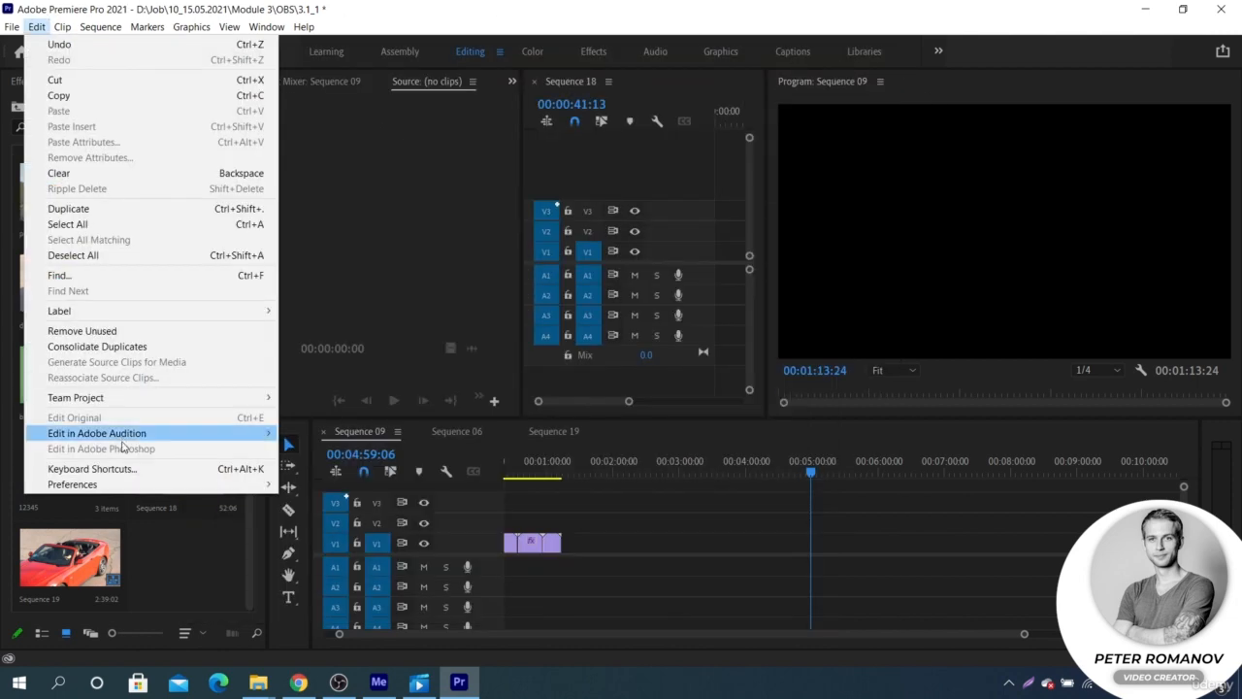
pyautogui.moveTo(123, 484)
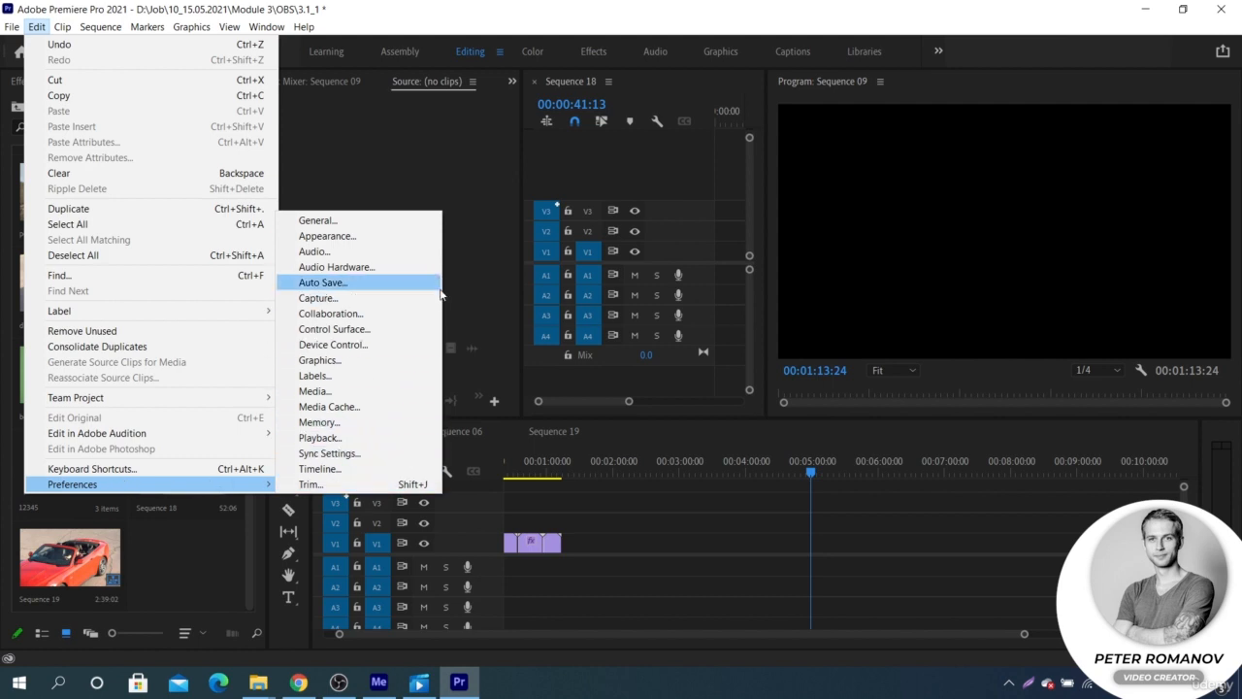
pyautogui.click(427, 314)
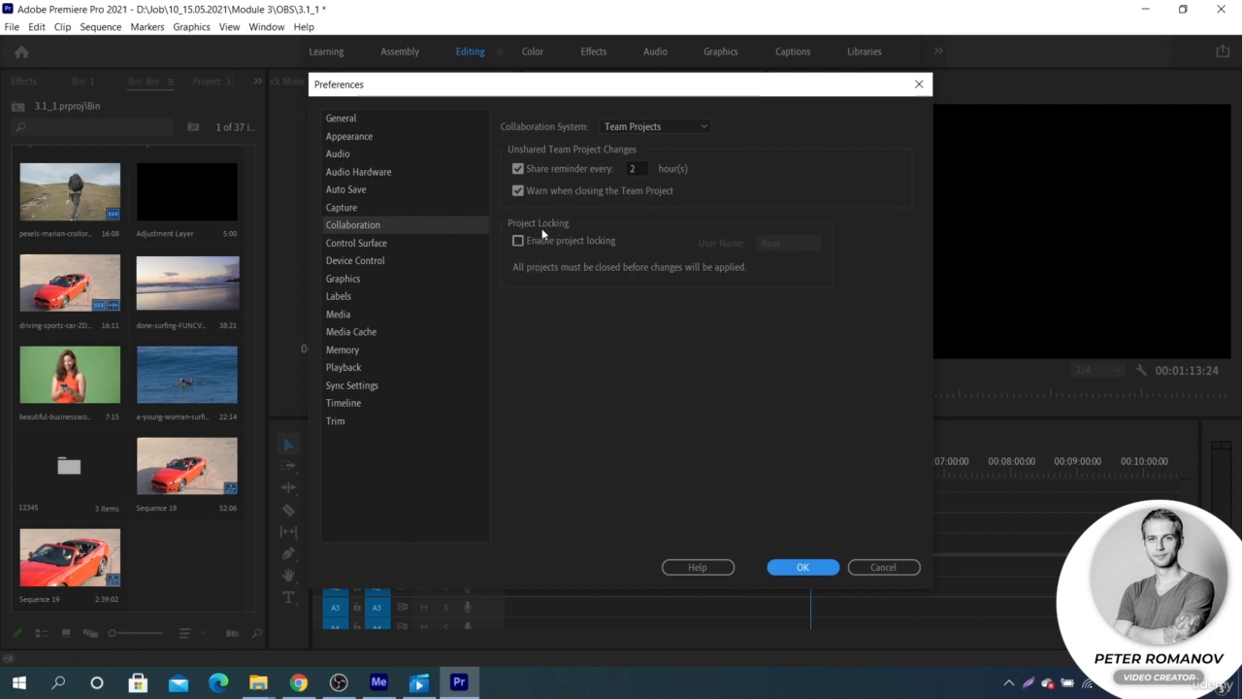
pyautogui.click(518, 240)
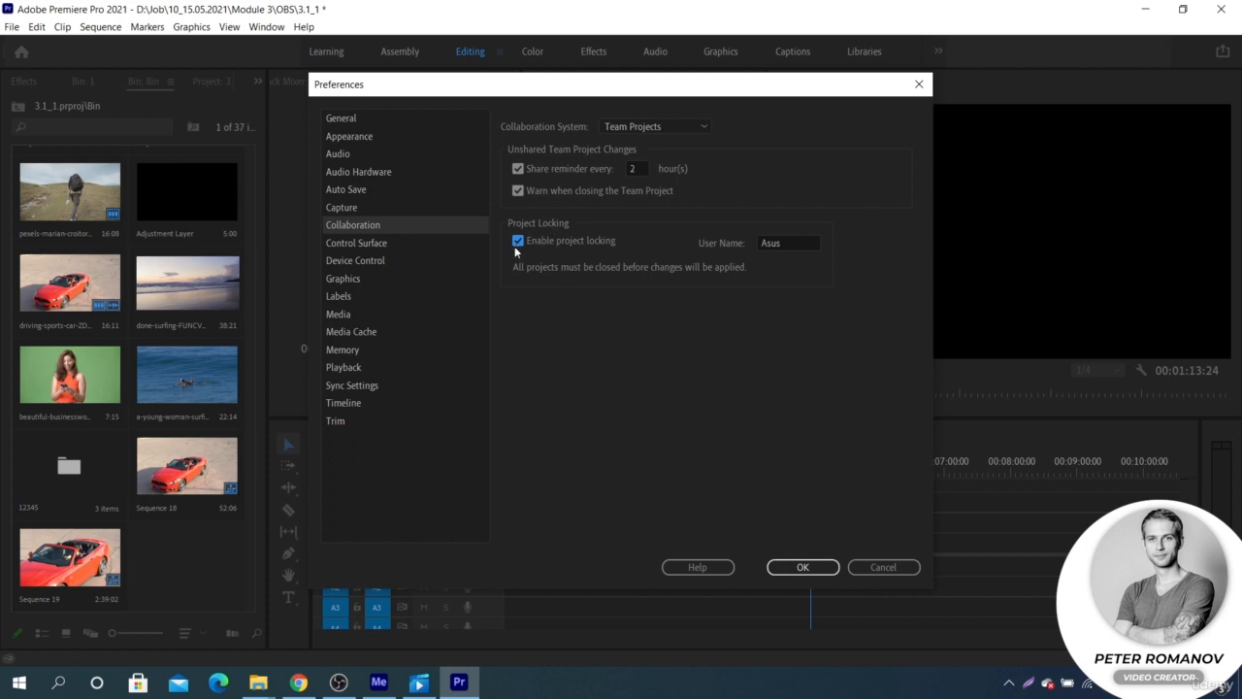
pyautogui.click(519, 241)
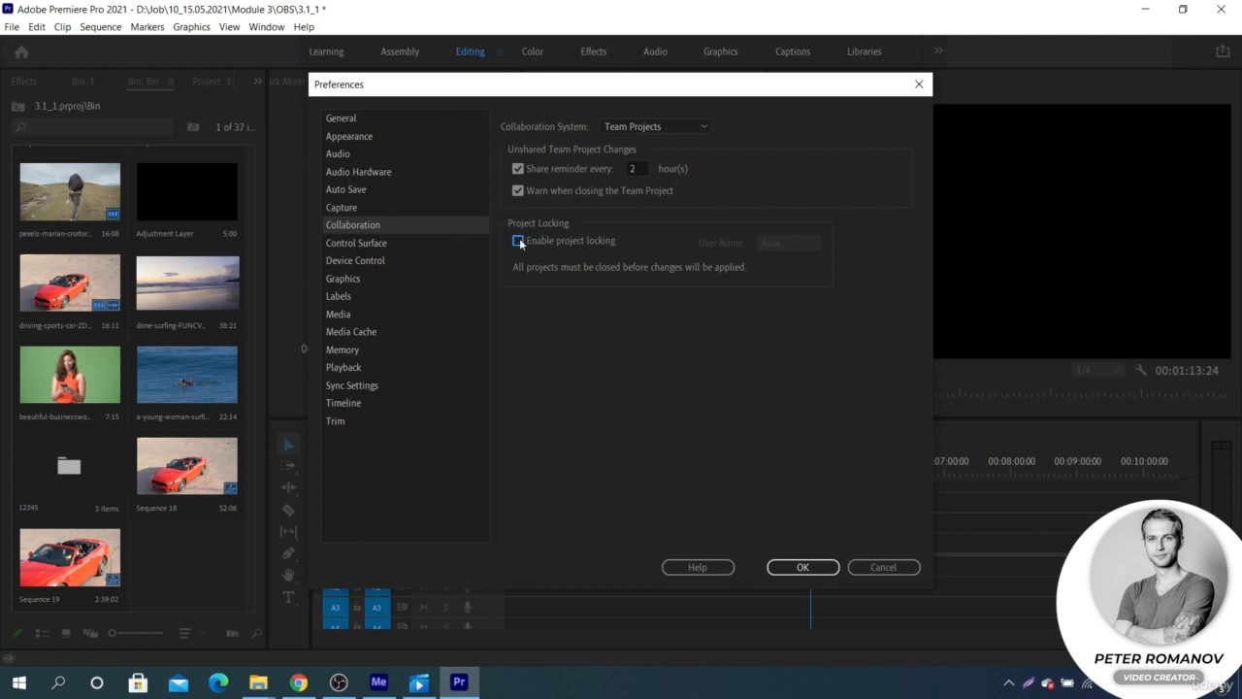
pyautogui.click(520, 241)
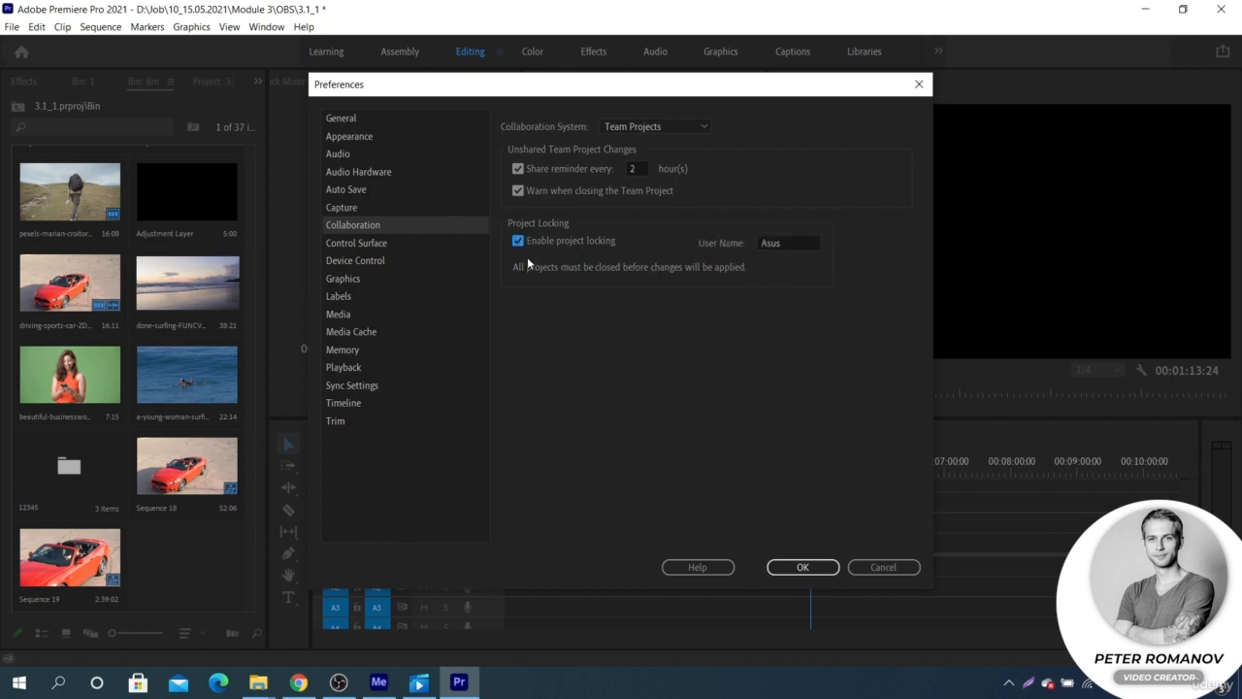
# Review the Control Surface, Device Control and Graphics preferences, including the available choices for the controlled device
pyautogui.click(422, 248)
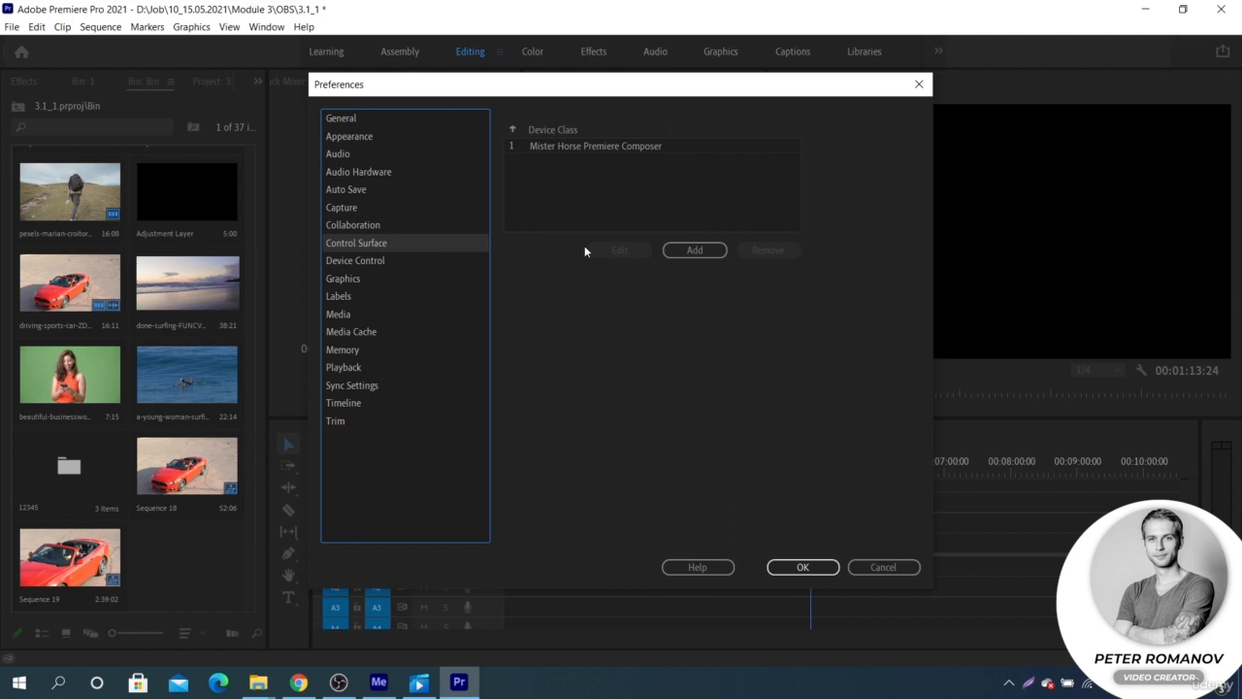
pyautogui.click(391, 260)
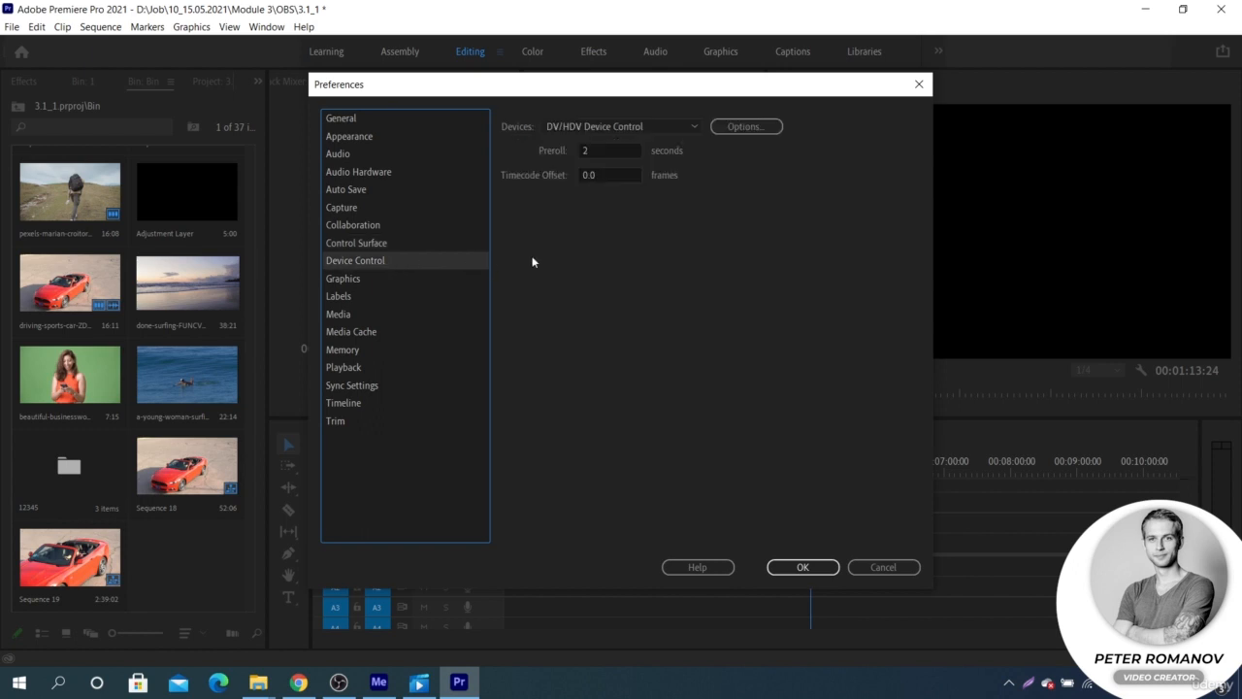
pyautogui.click(617, 127)
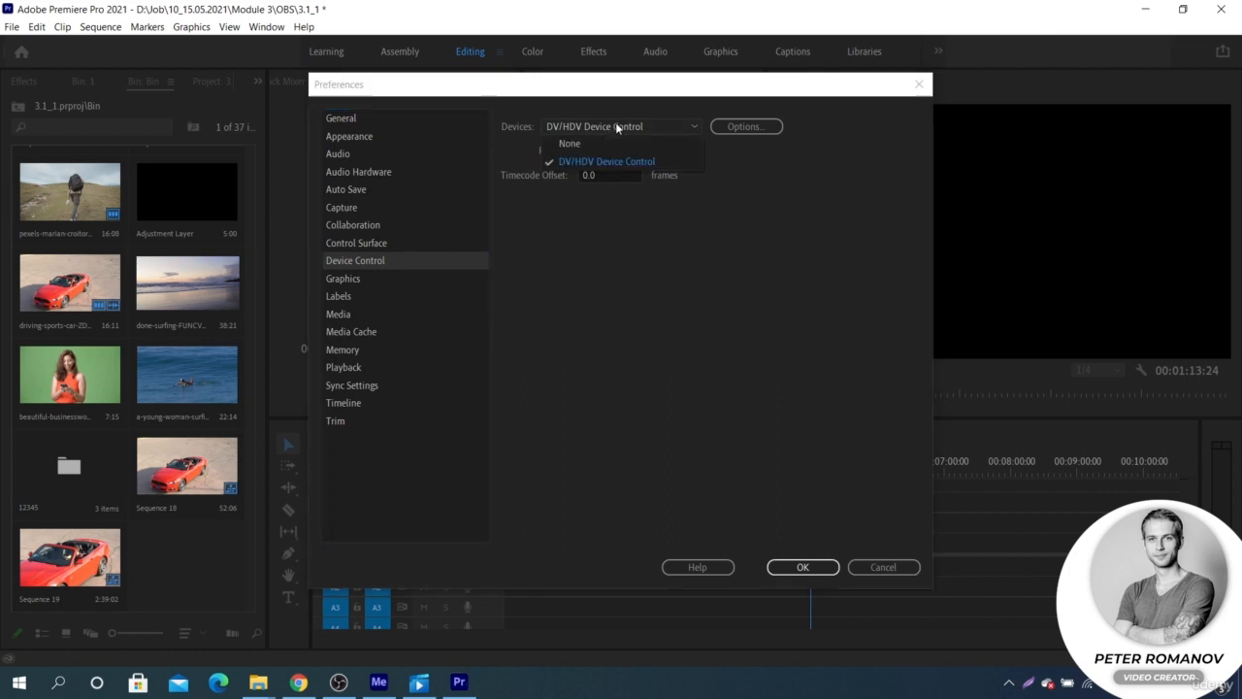
pyautogui.click(618, 127)
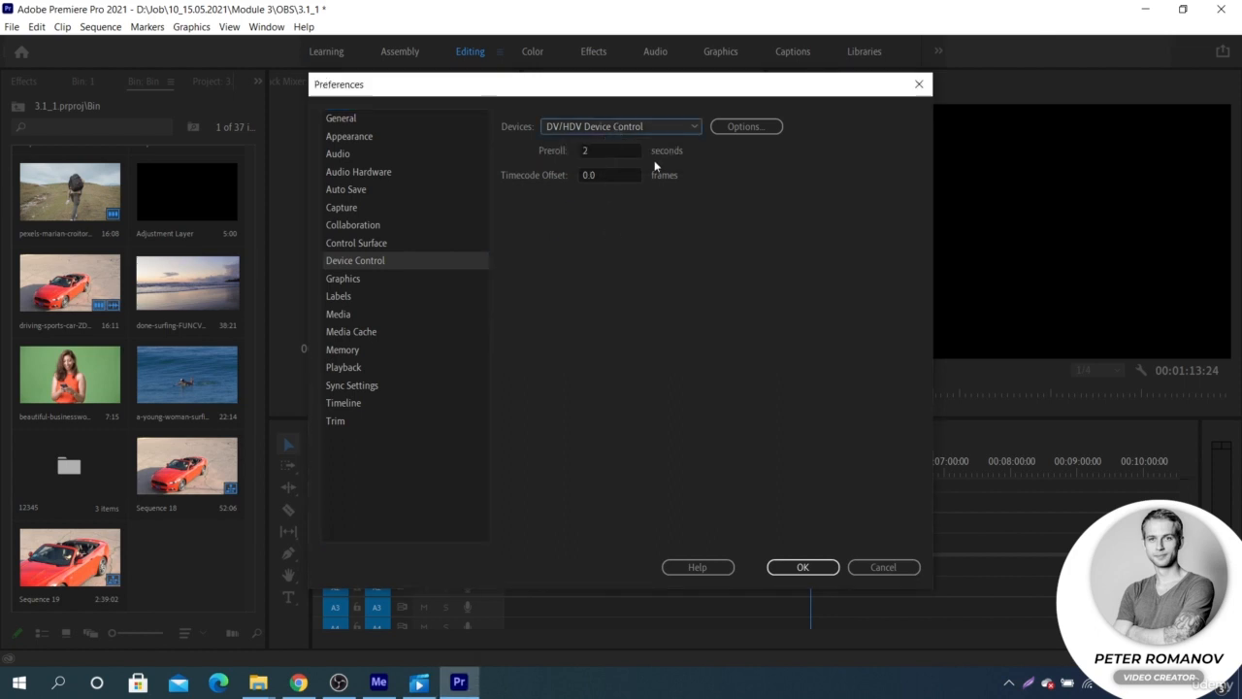
pyautogui.click(355, 281)
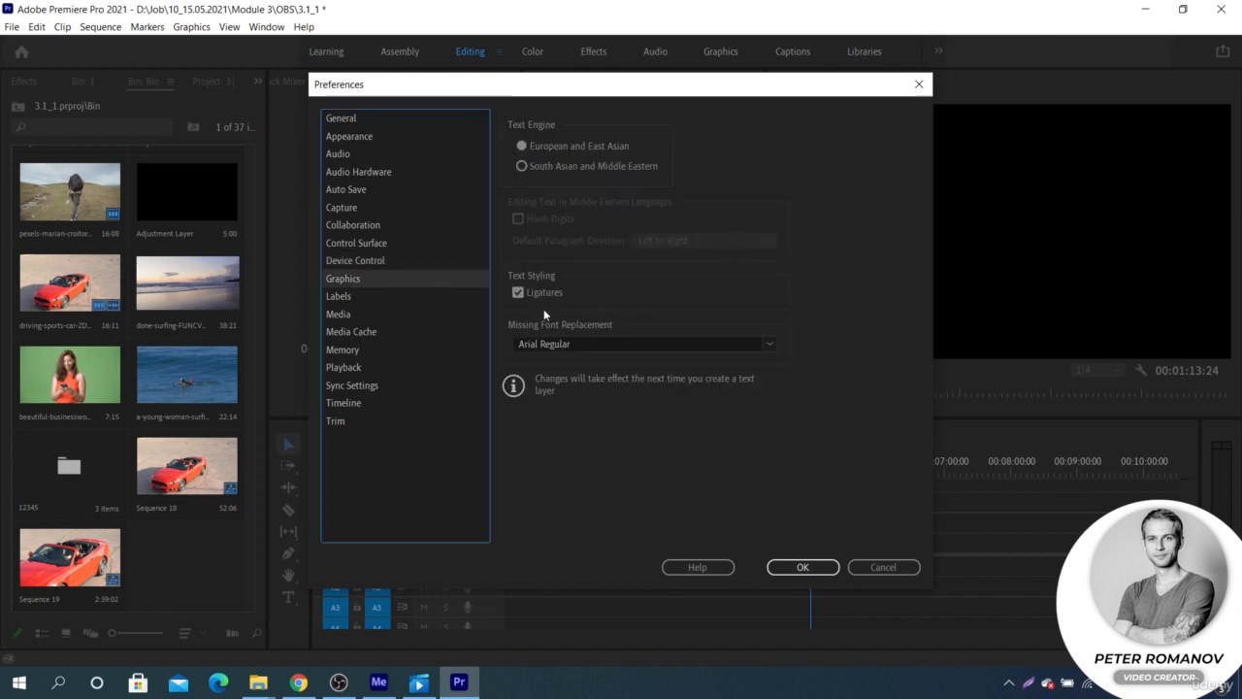
# In the Labels preferences, examine the default label colour choices for movies, stills and Adobe Dynamic Link items
pyautogui.click(349, 296)
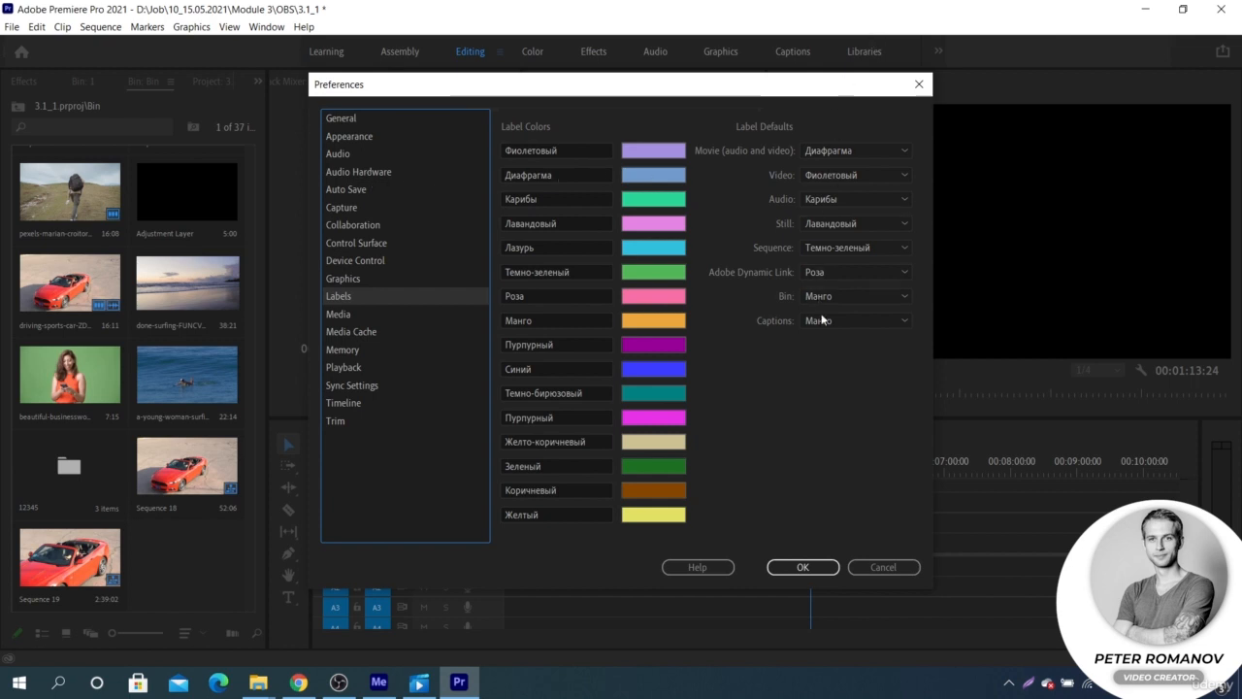
pyautogui.click(850, 150)
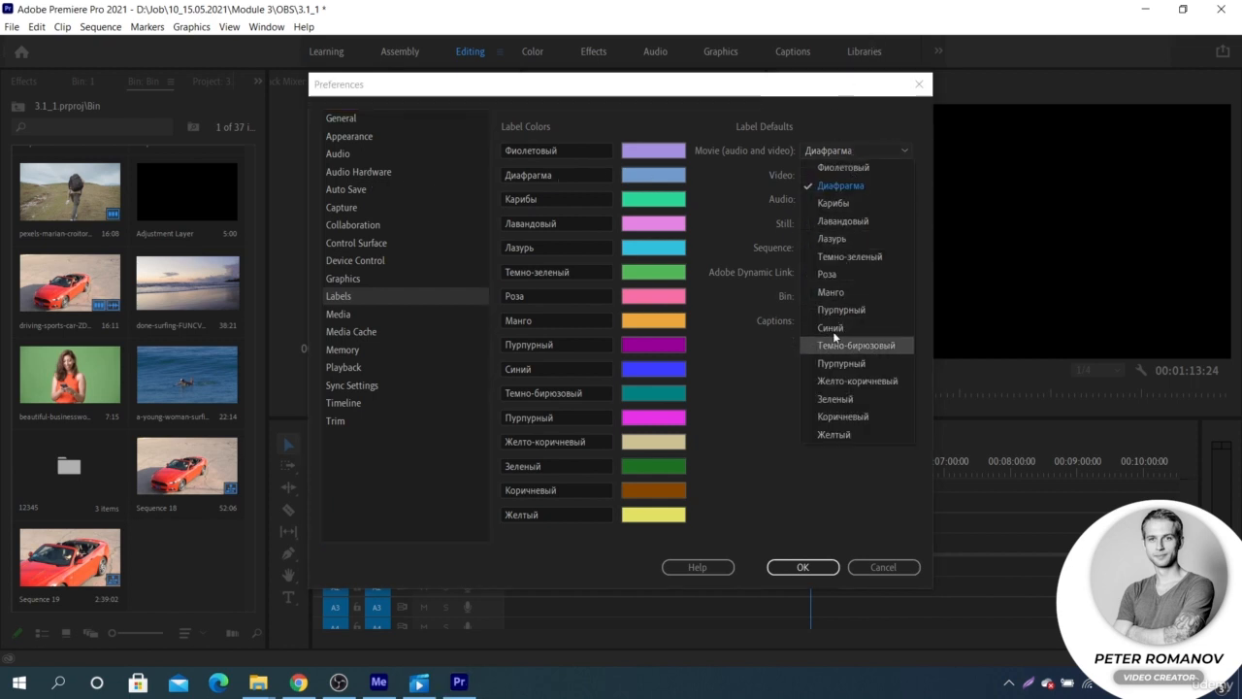
pyautogui.click(842, 155)
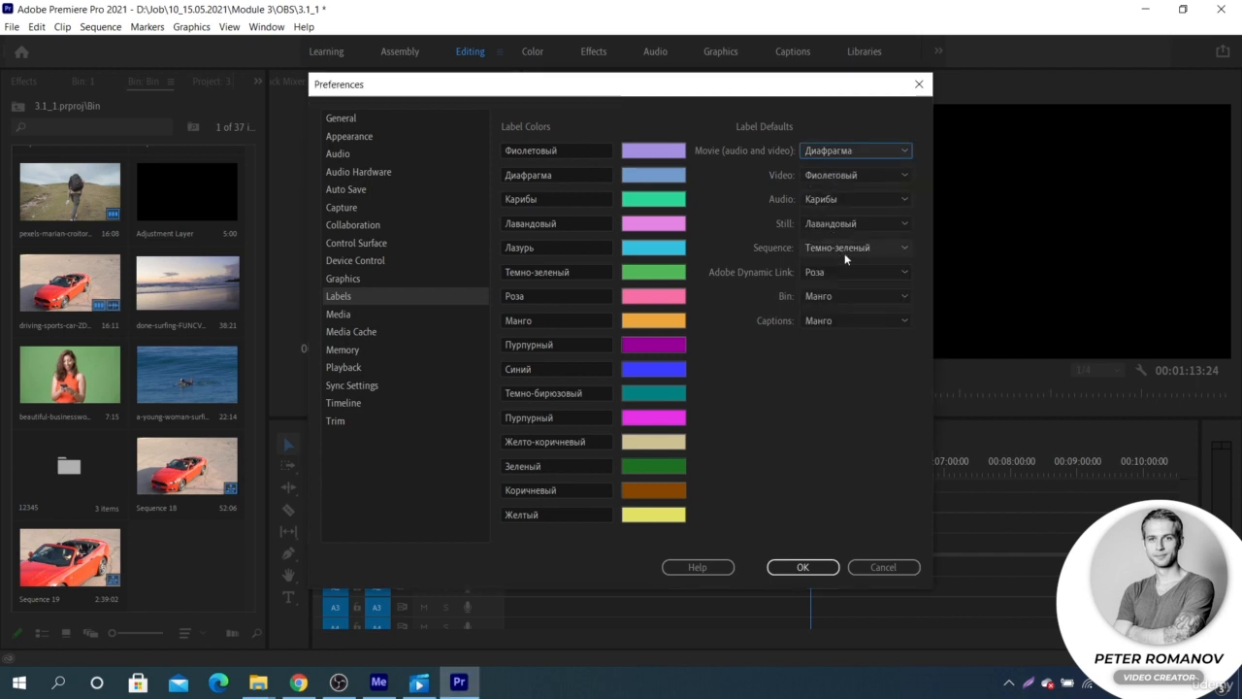
pyautogui.click(847, 224)
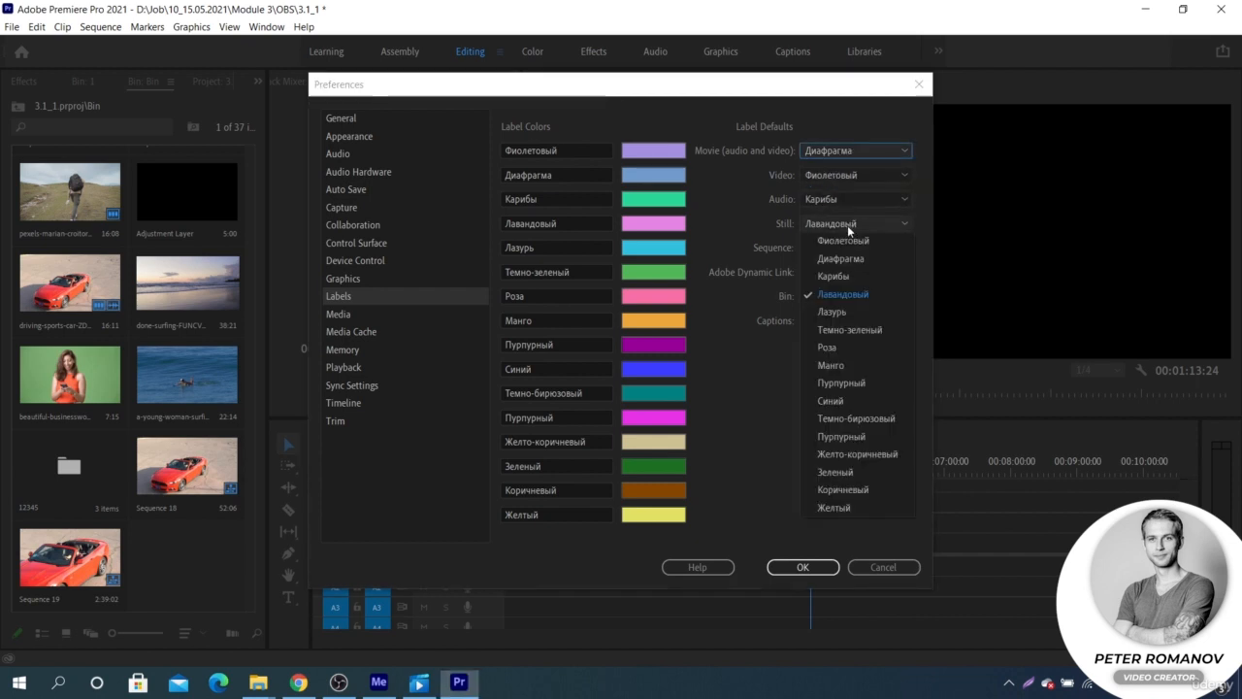
pyautogui.click(840, 291)
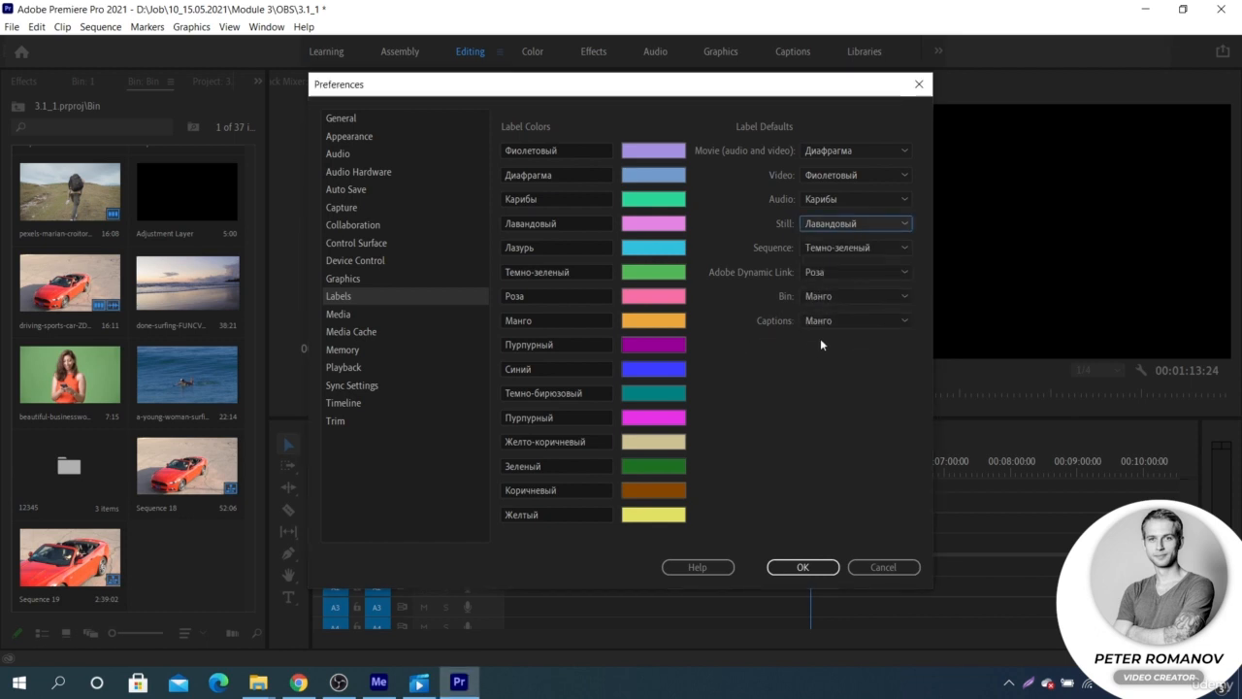
pyautogui.click(849, 273)
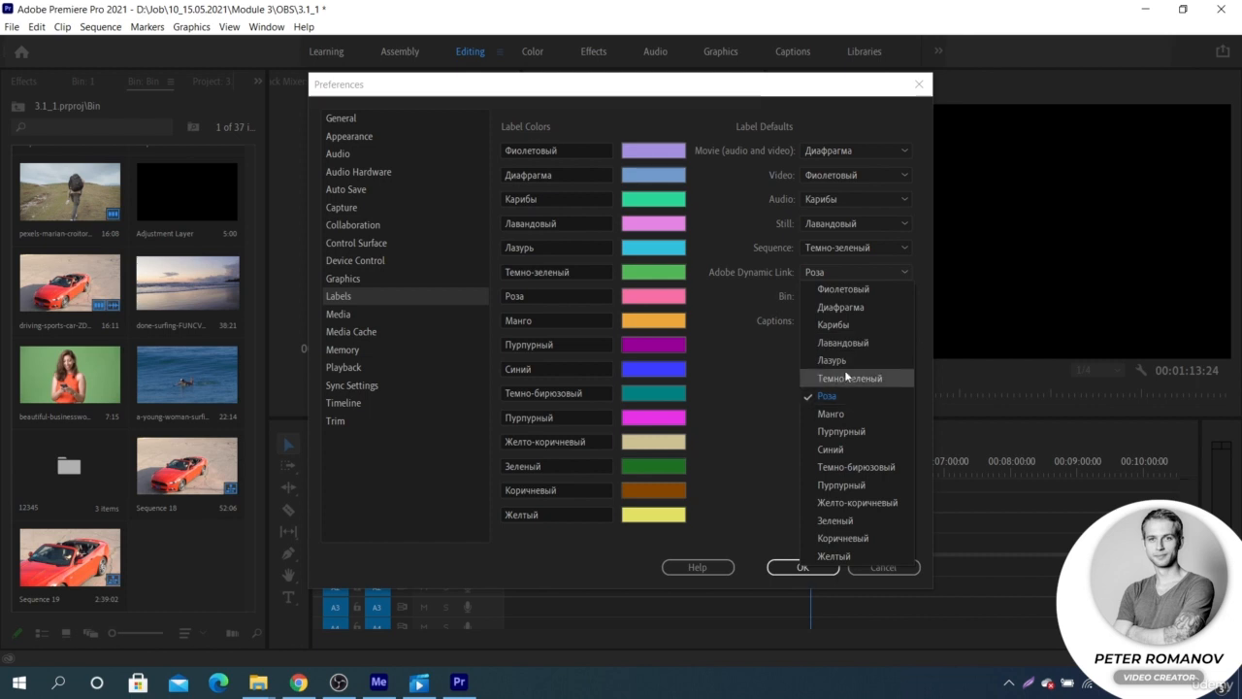
pyautogui.click(488, 491)
# In the Media preferences, examine the Timecode, Frame Count and Default Media Scaling choices and the clip and XMP metadata linking option
pyautogui.click(340, 314)
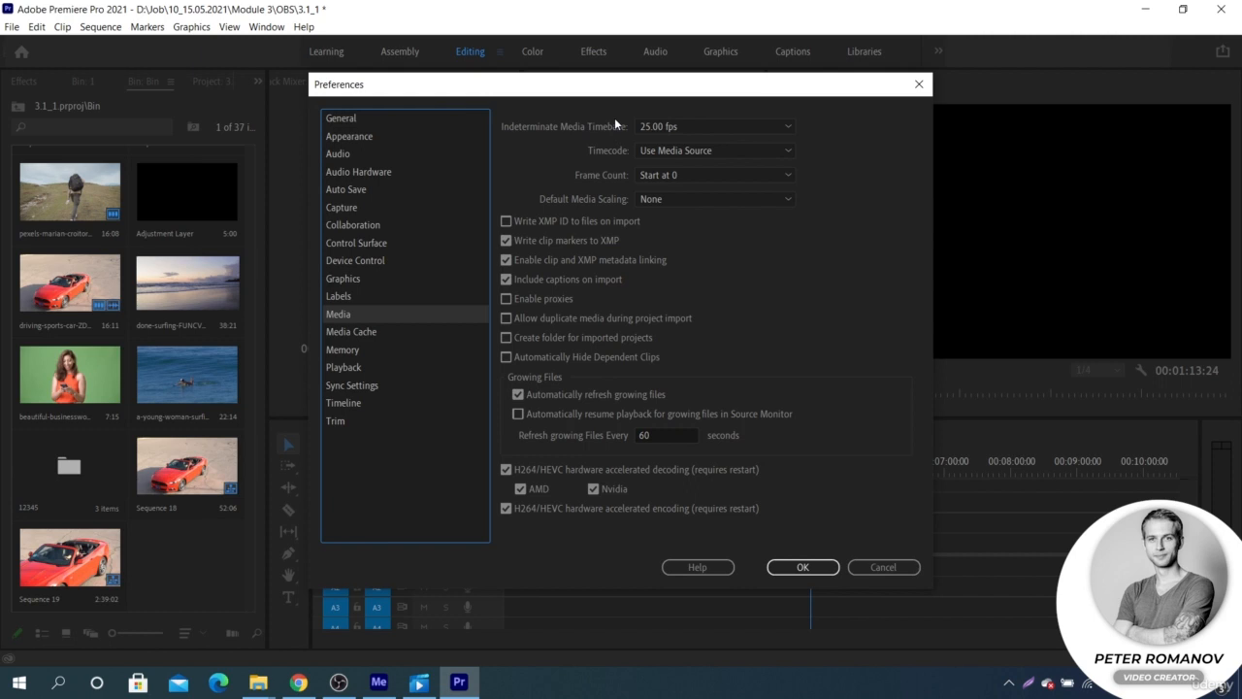
pyautogui.click(701, 153)
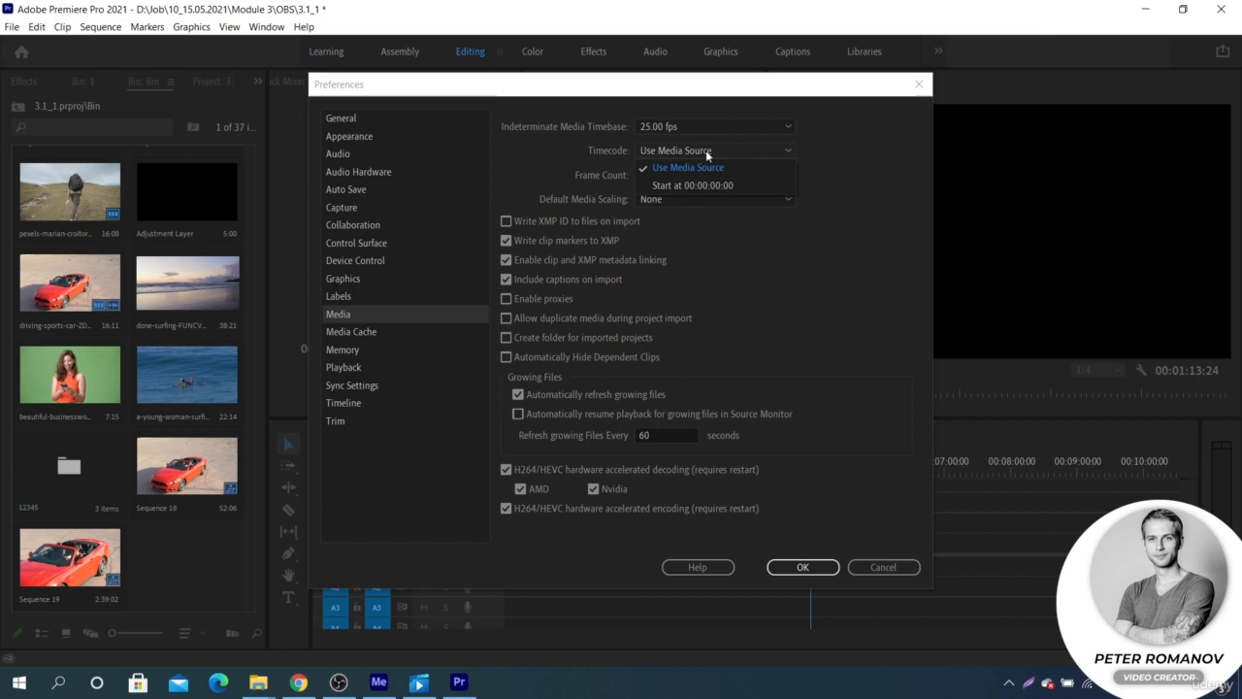
pyautogui.click(706, 149)
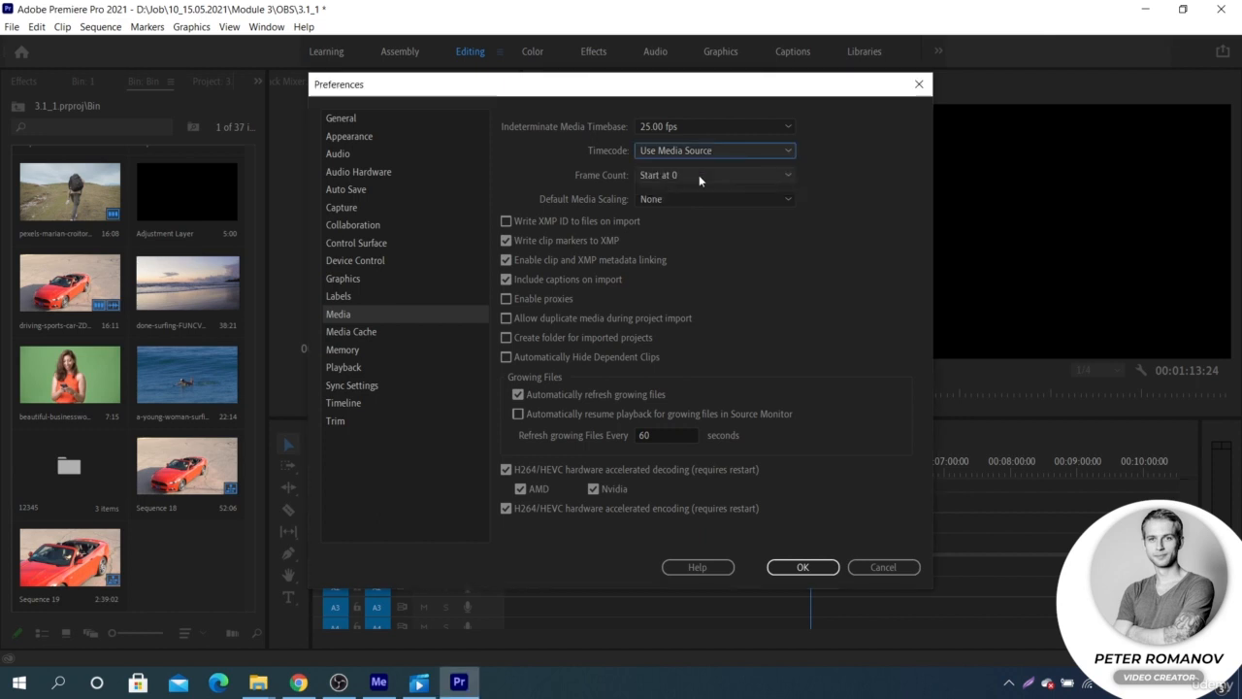
pyautogui.click(699, 175)
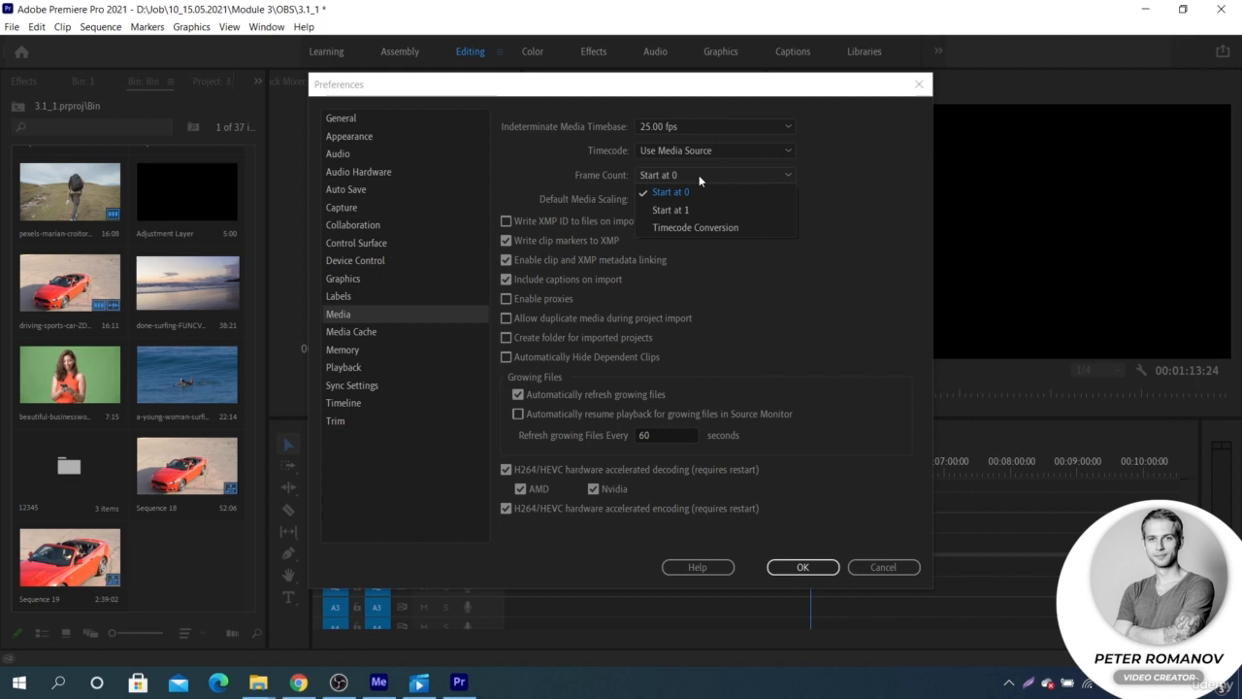
pyautogui.click(704, 176)
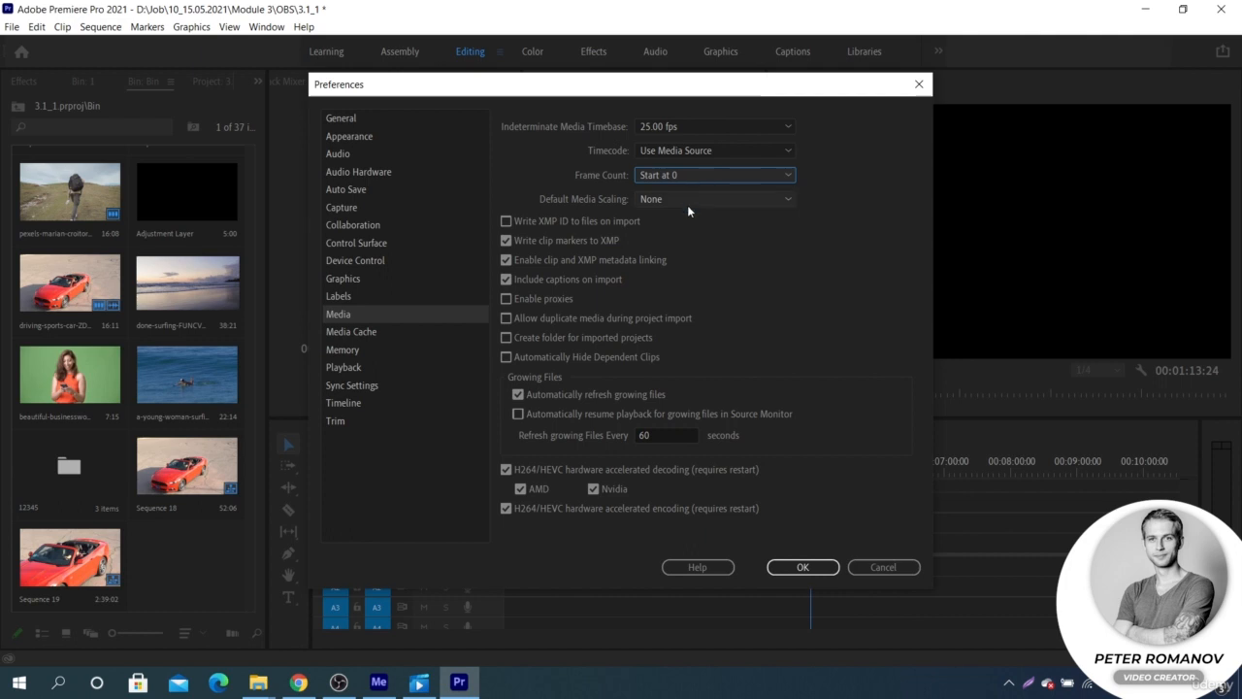
pyautogui.click(688, 204)
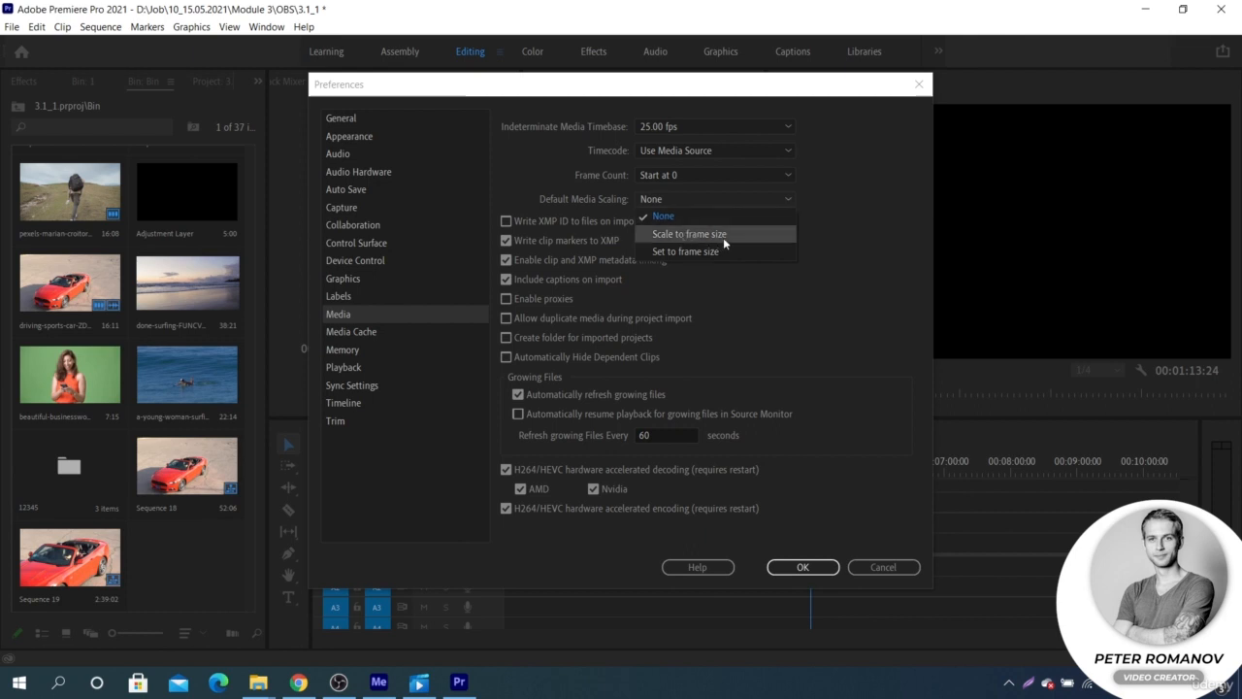
pyautogui.click(838, 233)
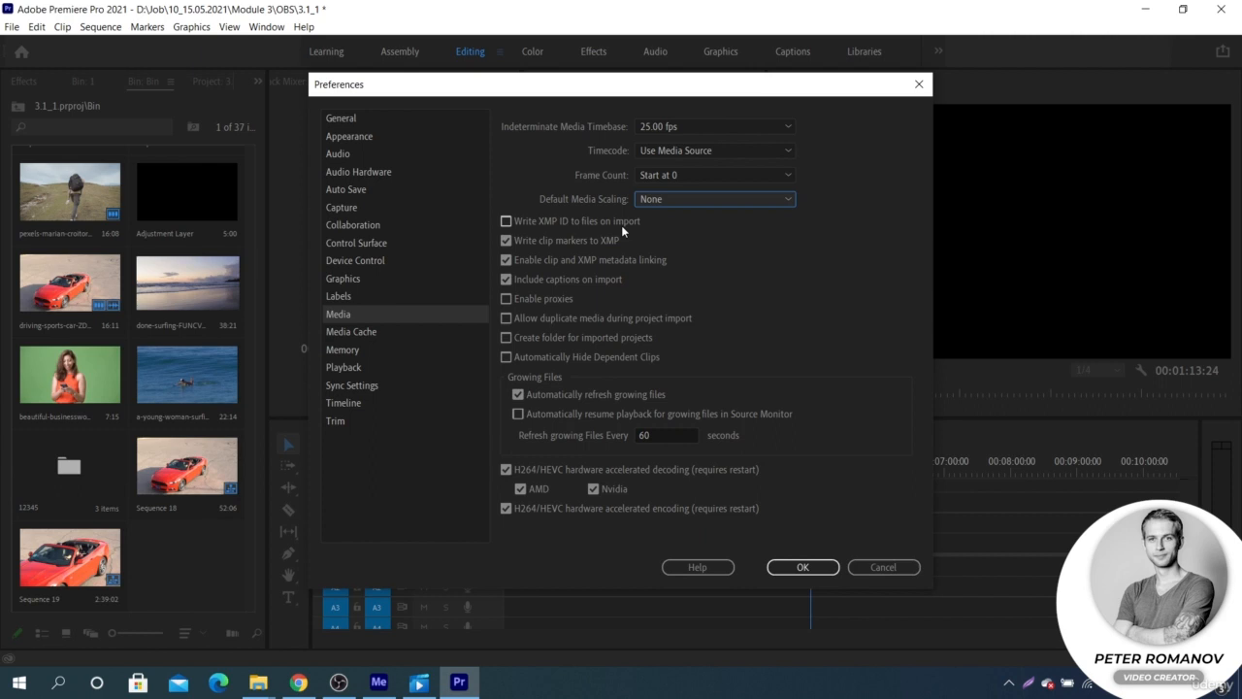
pyautogui.click(504, 257)
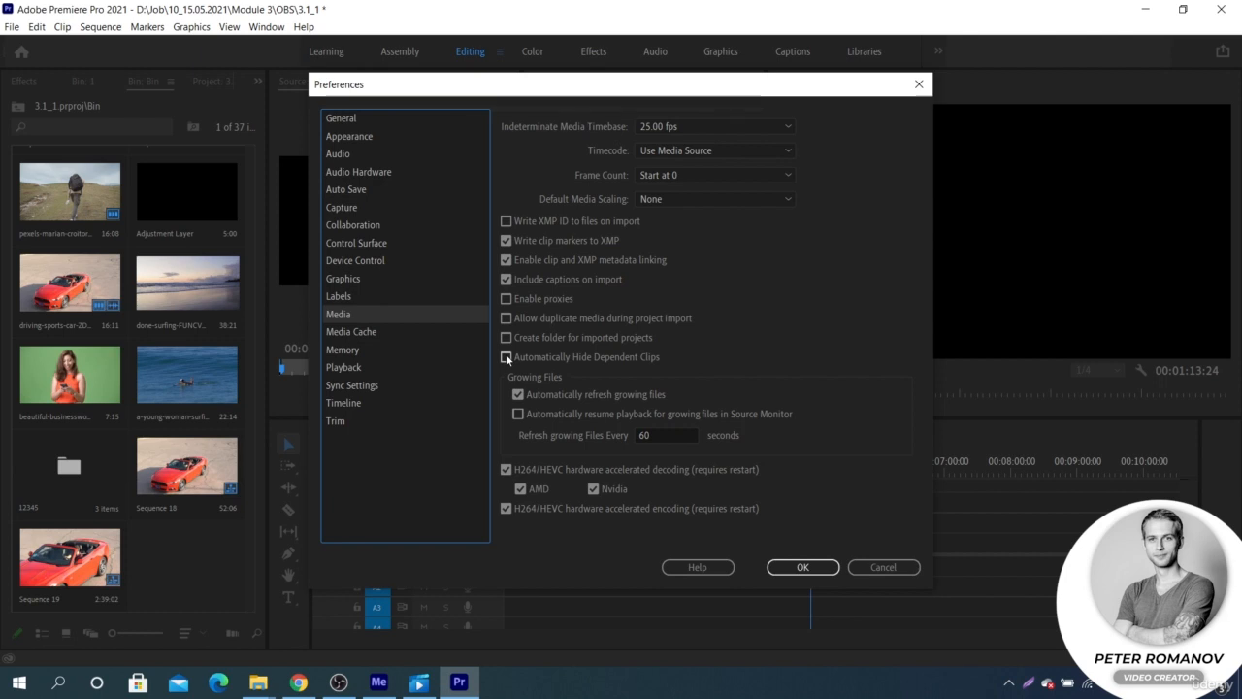
# Accept the preferences and hide the five bin items from the done-surfing clip through Sequence 18
pyautogui.click(804, 567)
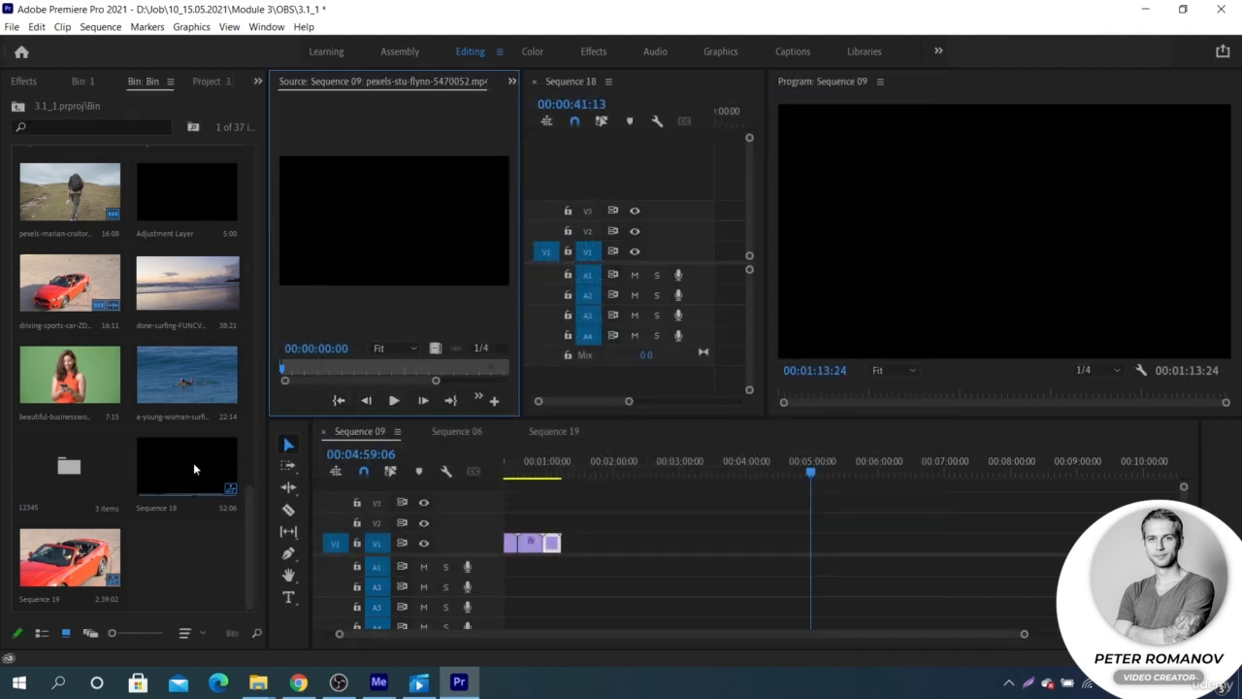
pyautogui.click(153, 487)
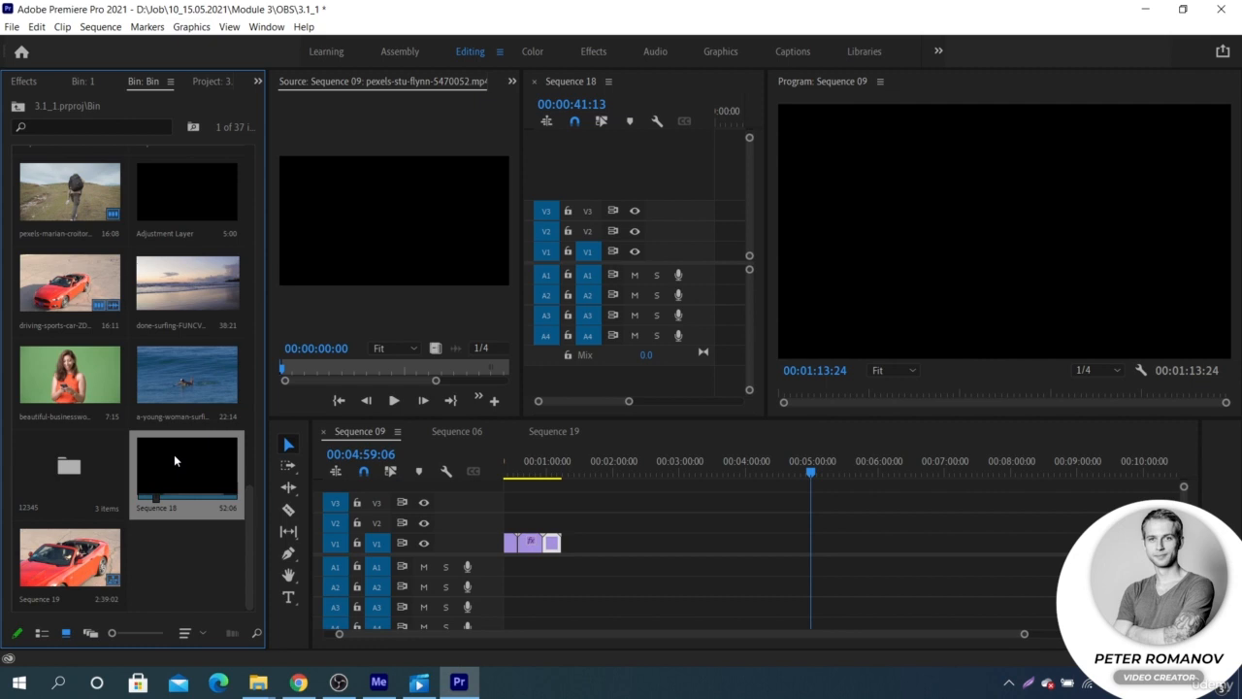
pyautogui.keyDown('shift'); pyautogui.click(190, 288); pyautogui.keyUp('shift')
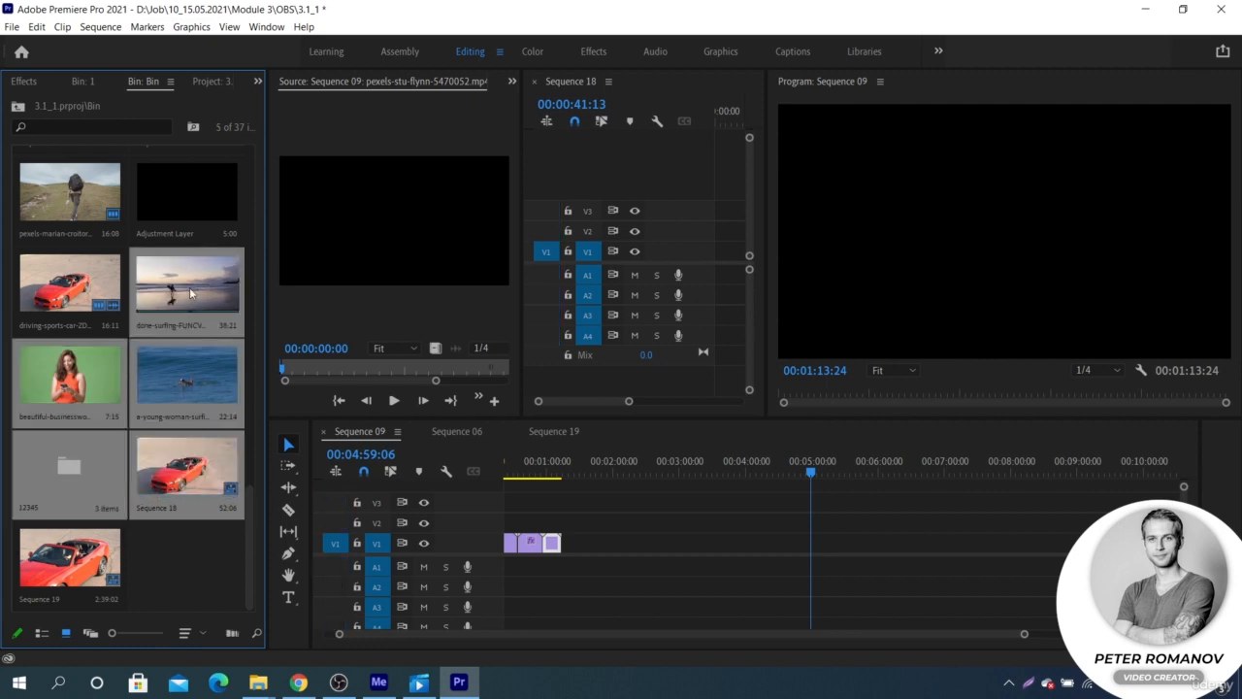
pyautogui.rightClick(189, 287)
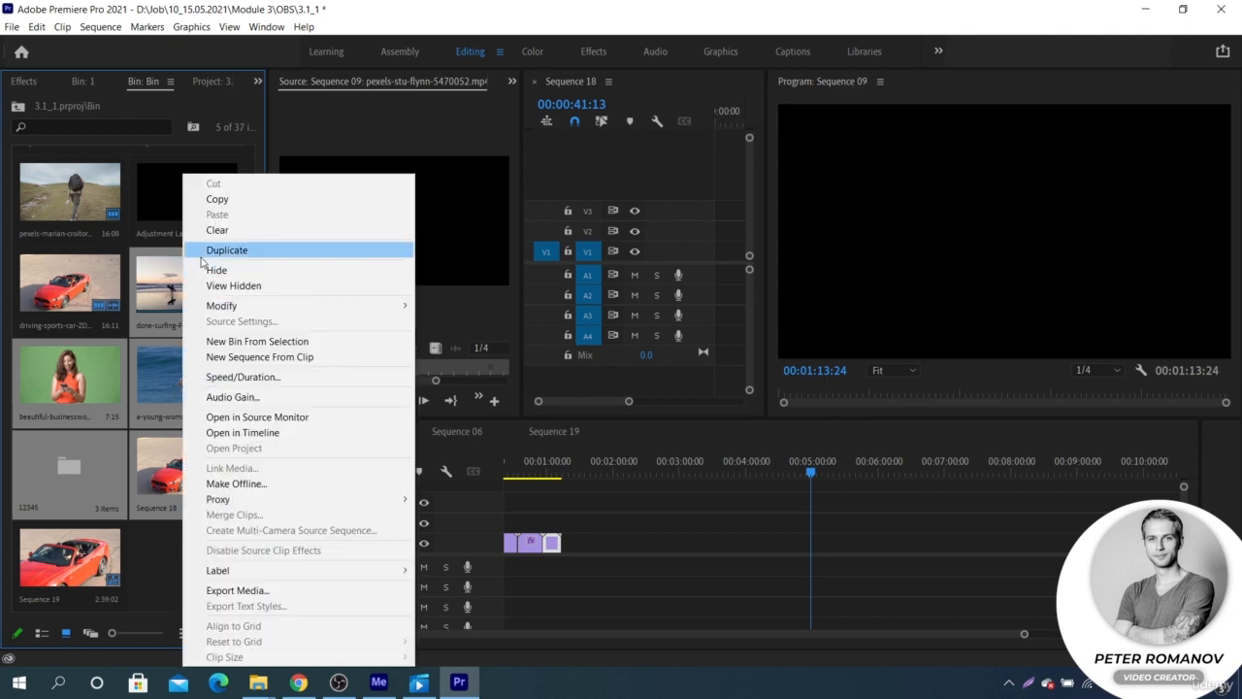
pyautogui.click(278, 278)
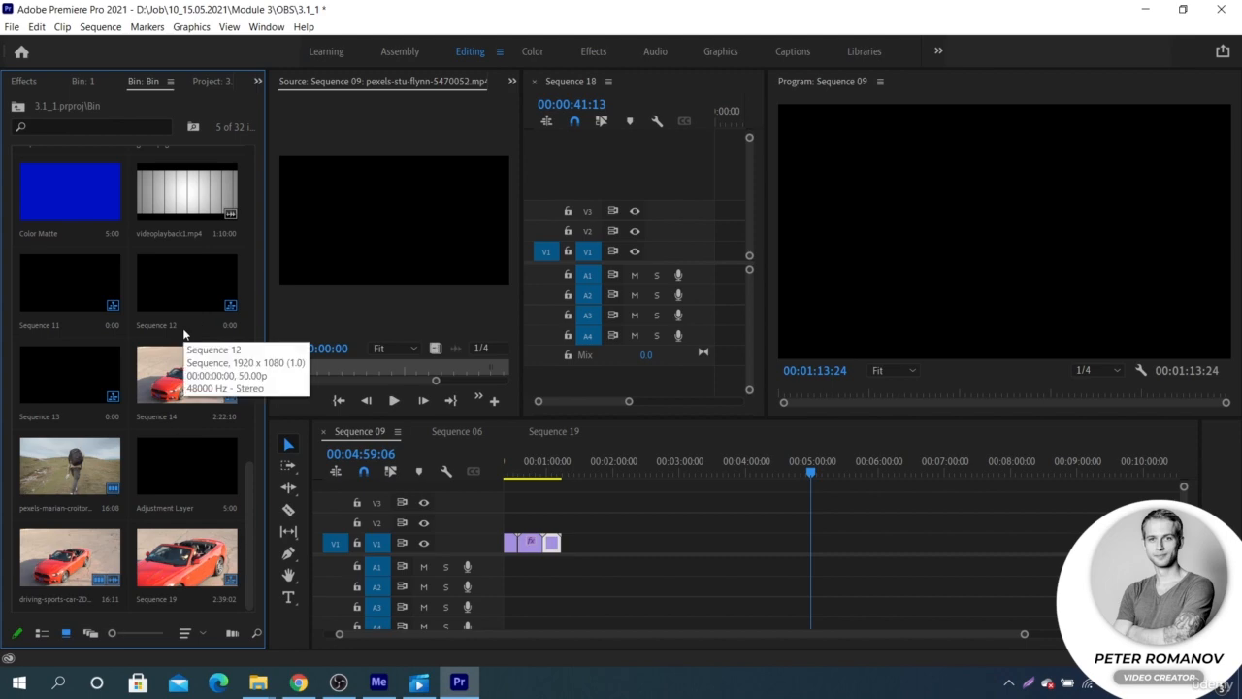
# Turn on the display of hidden items in the bin
pyautogui.scroll(5, 157, 355)
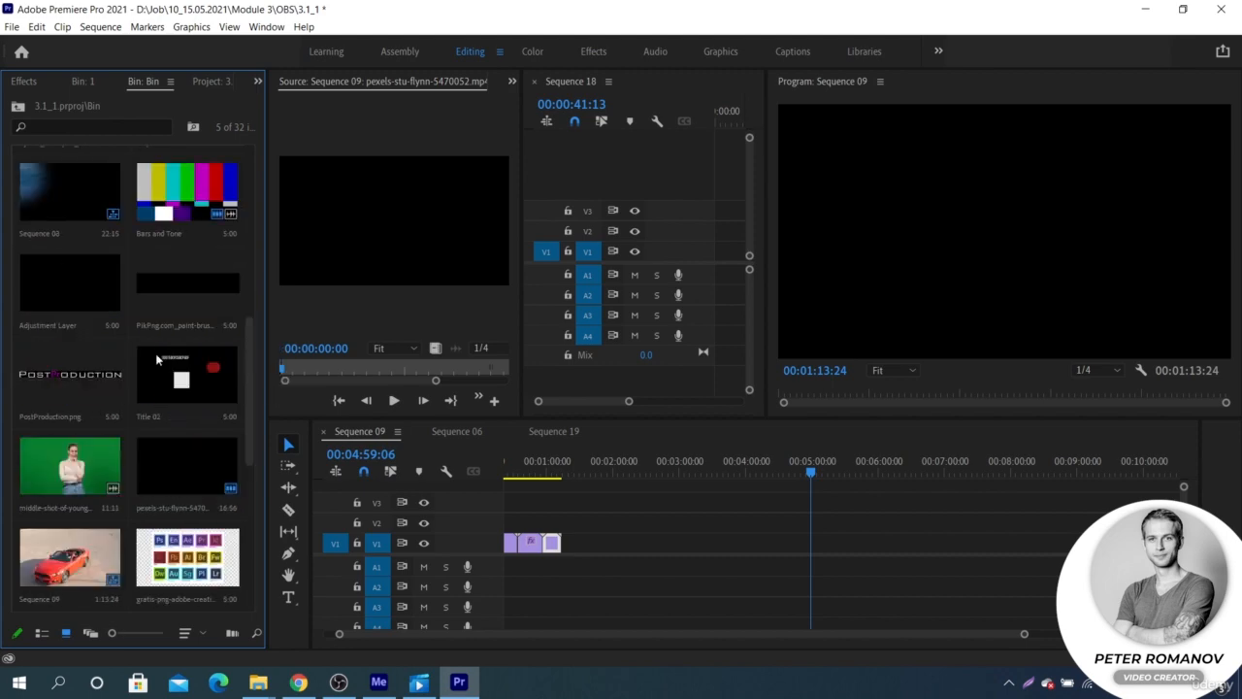
pyautogui.scroll(-10, 156, 357)
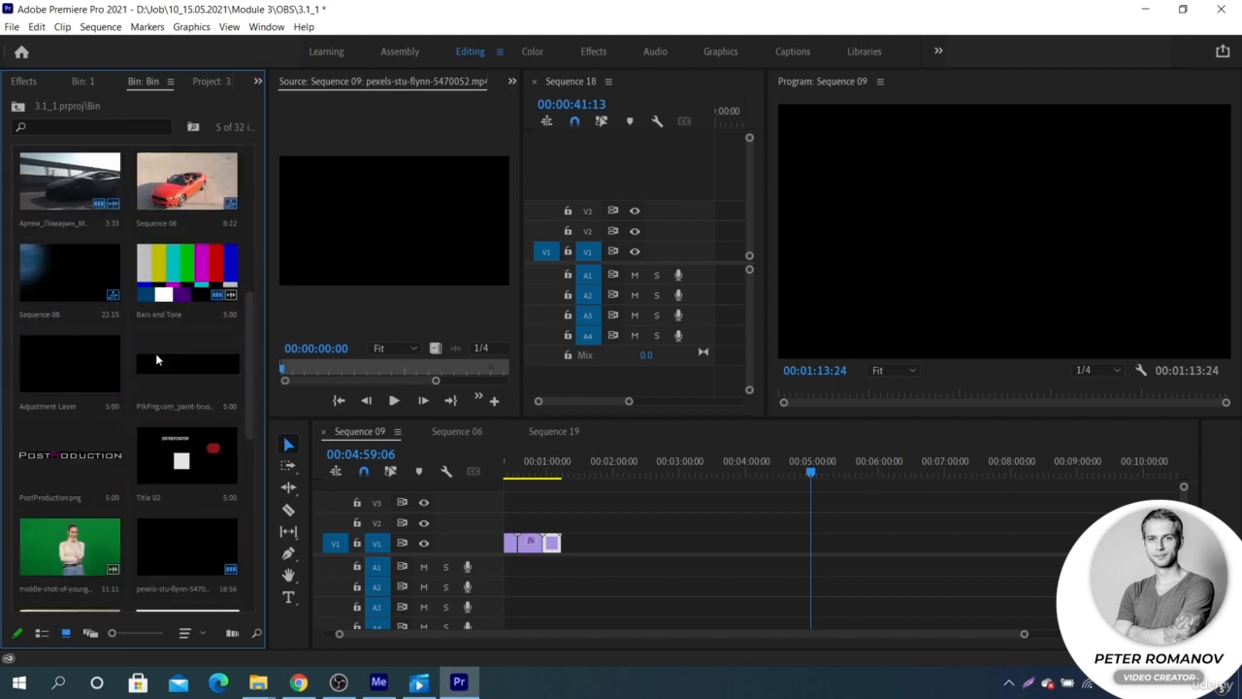
pyautogui.rightClick(175, 456)
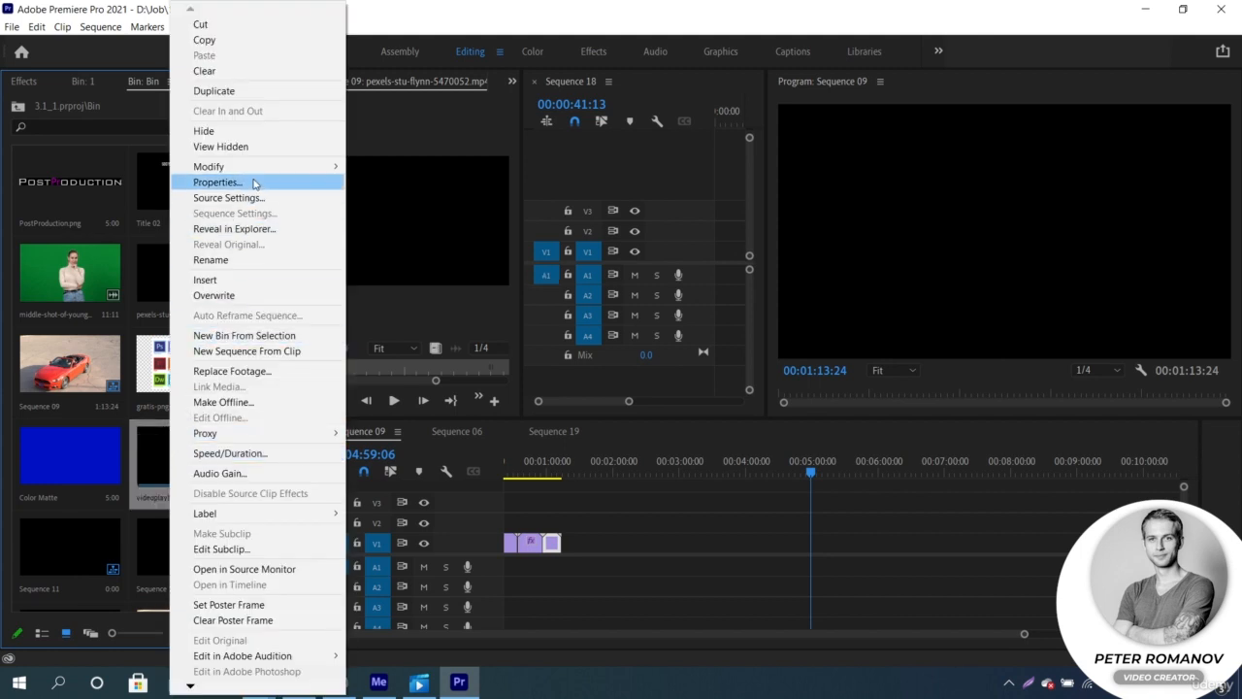
pyautogui.click(255, 148)
pyautogui.scroll(-10, 171, 401)
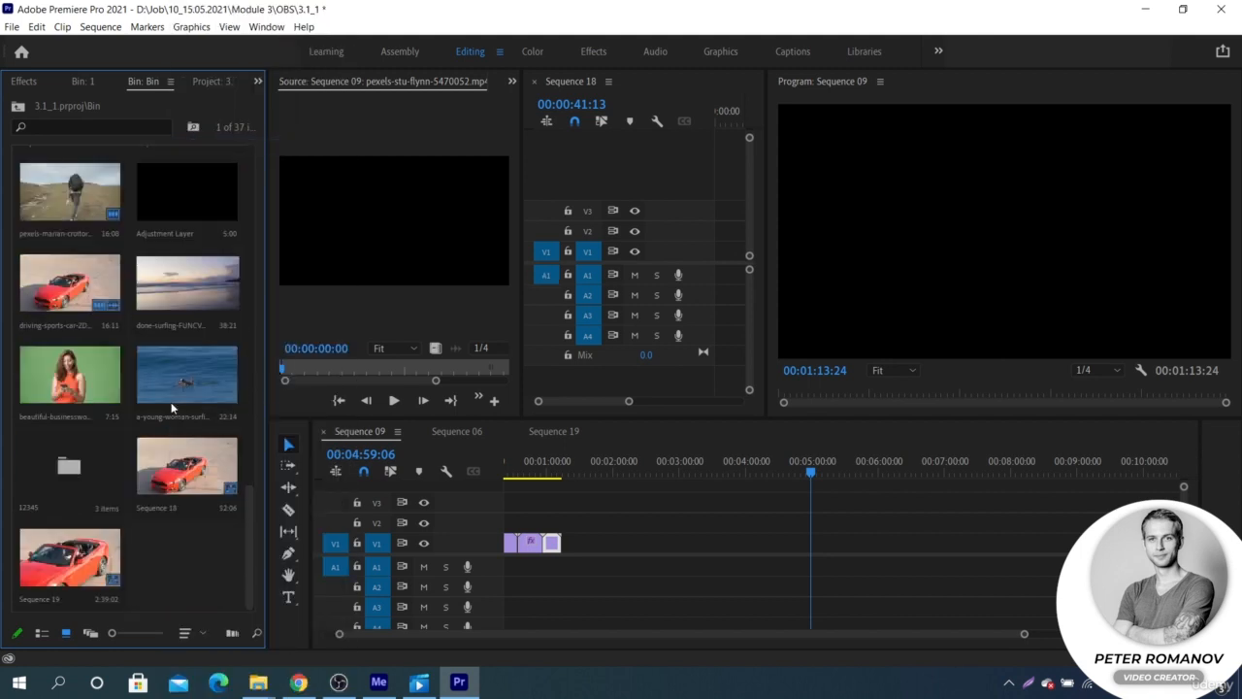
# Switch the display of hidden bin items off and back on
pyautogui.rightClick(178, 454)
pyautogui.click(218, 146)
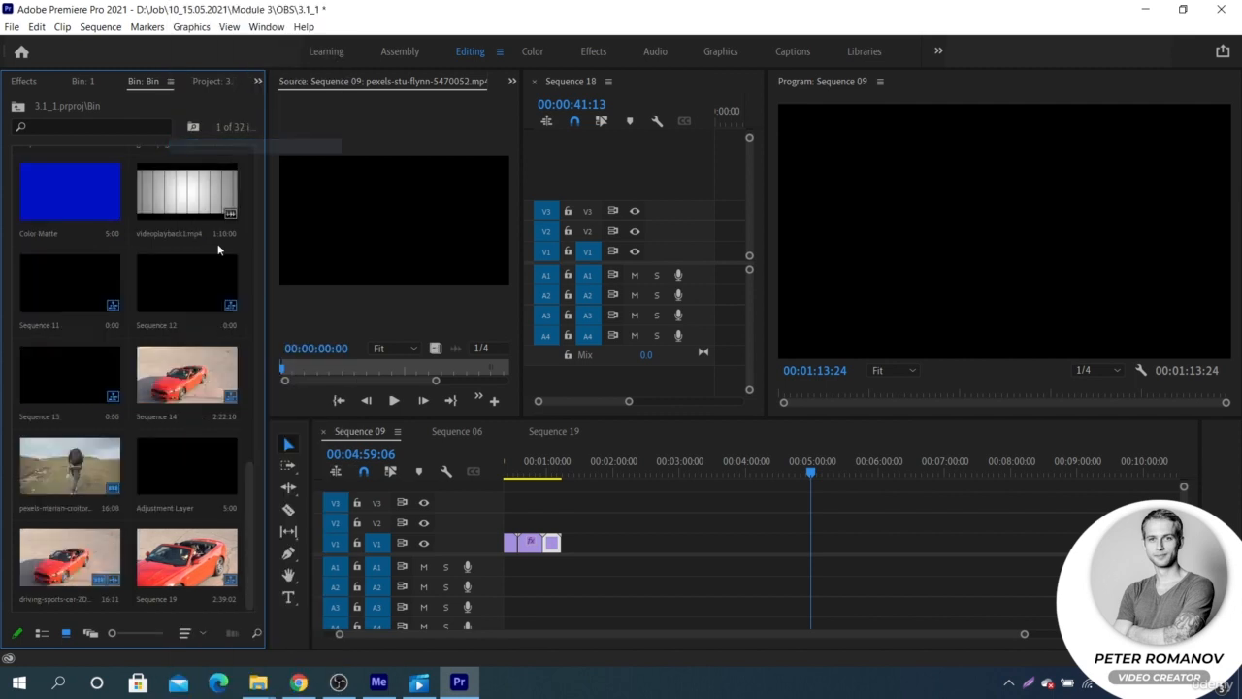
pyautogui.rightClick(176, 493)
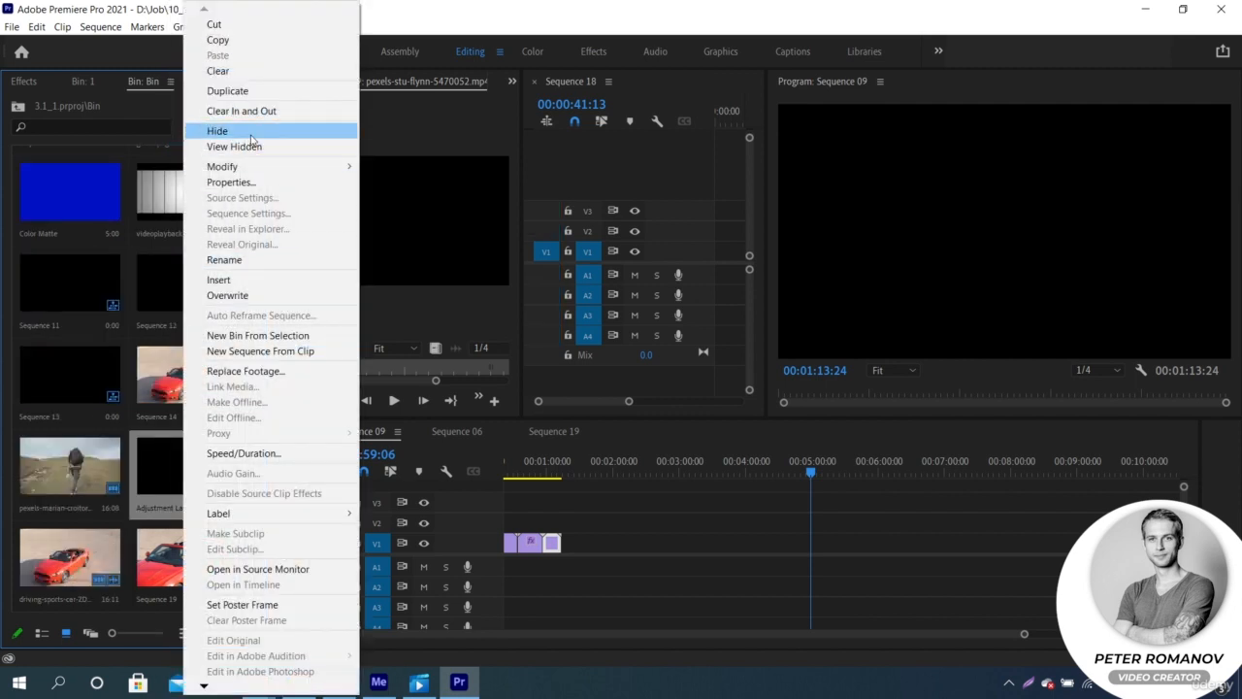
pyautogui.click(255, 147)
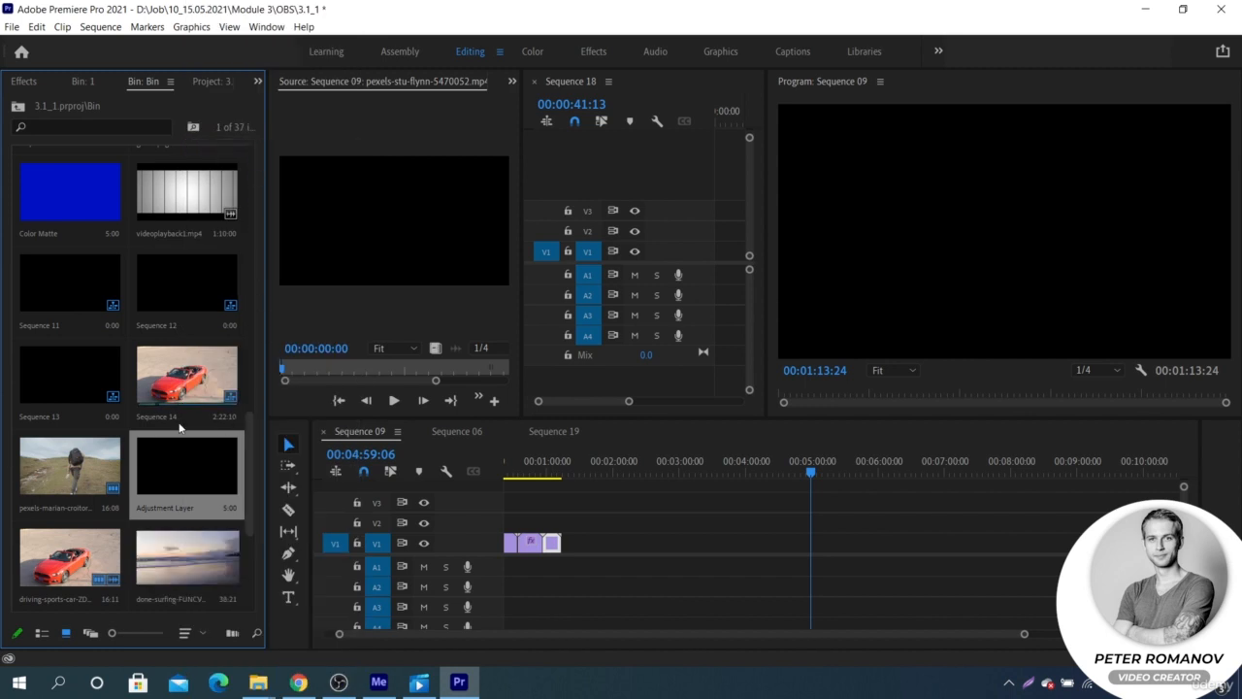
pyautogui.scroll(-3, 182, 429)
# Reopen the Media preferences and examine the growing files and H264/HEVC hardware acceleration options
pyautogui.click(36, 26)
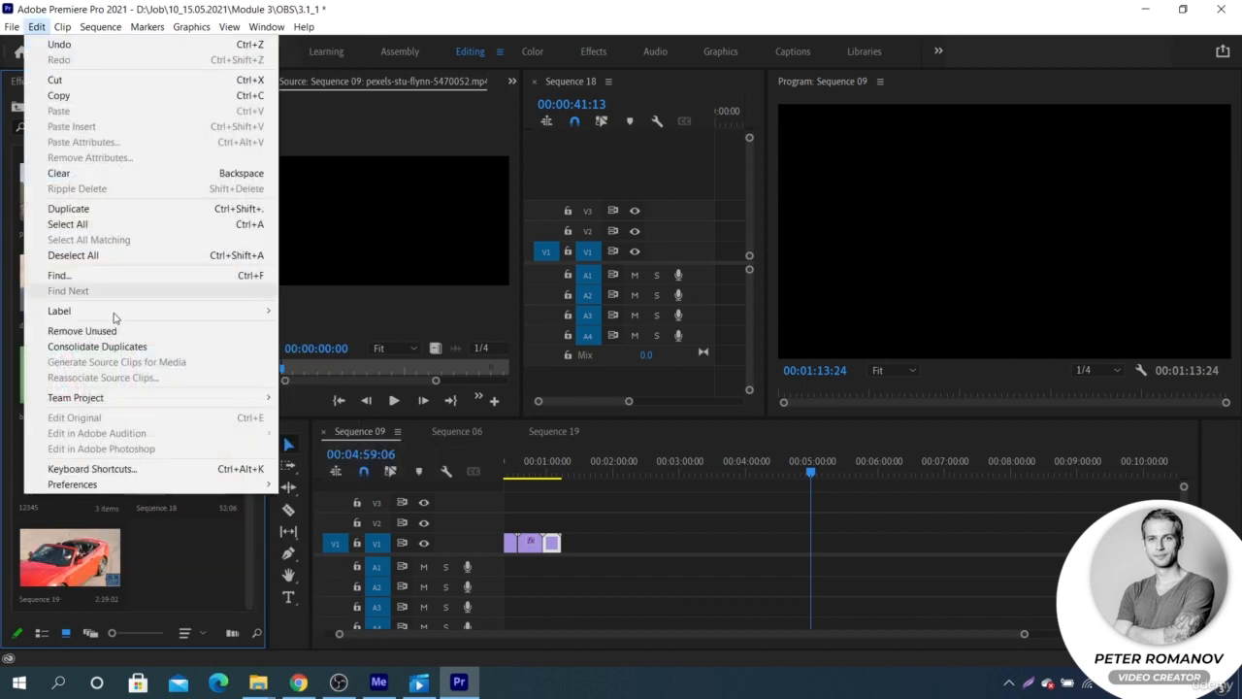
pyautogui.moveTo(130, 484)
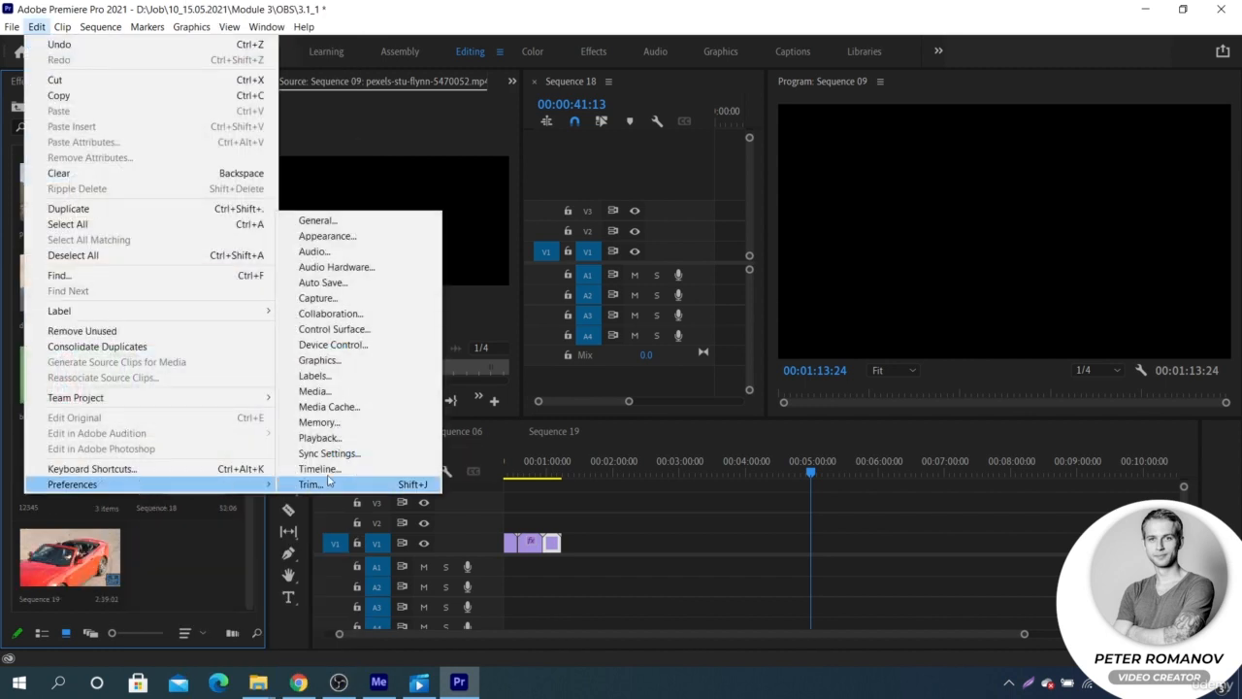
pyautogui.click(340, 402)
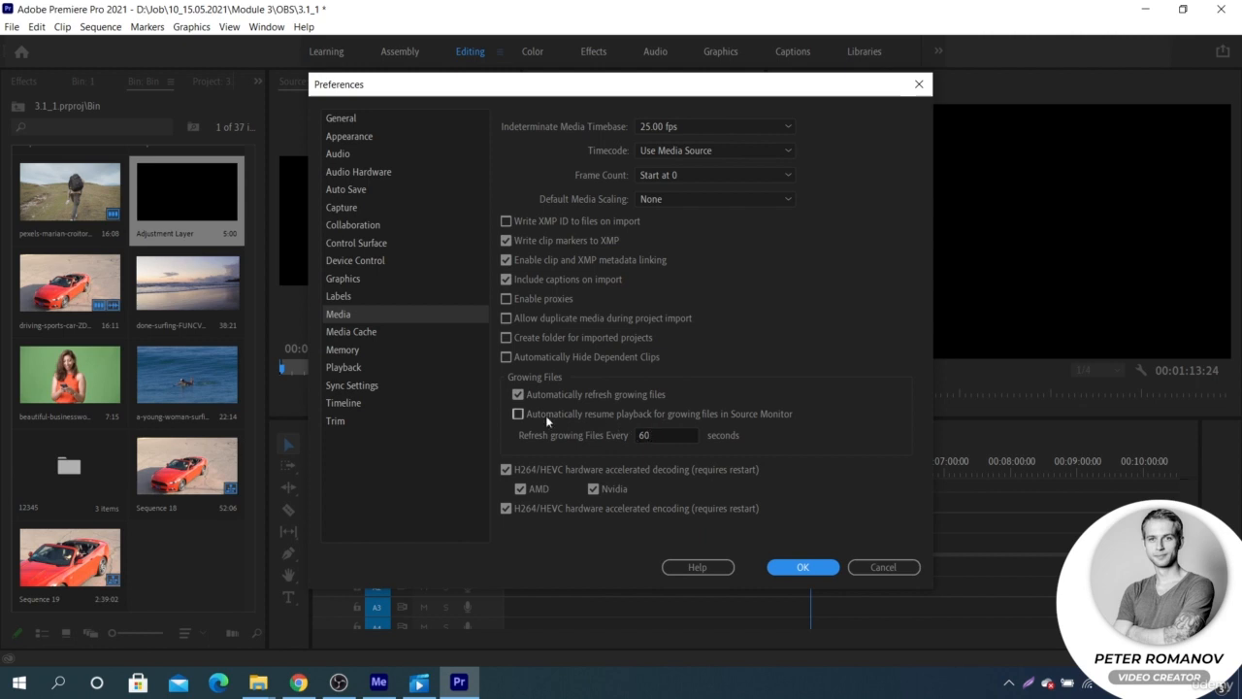
# Open the Media Cache preferences, inspect the AppData\Local\Adobe folder in File Explorer, and close that window
pyautogui.click(364, 333)
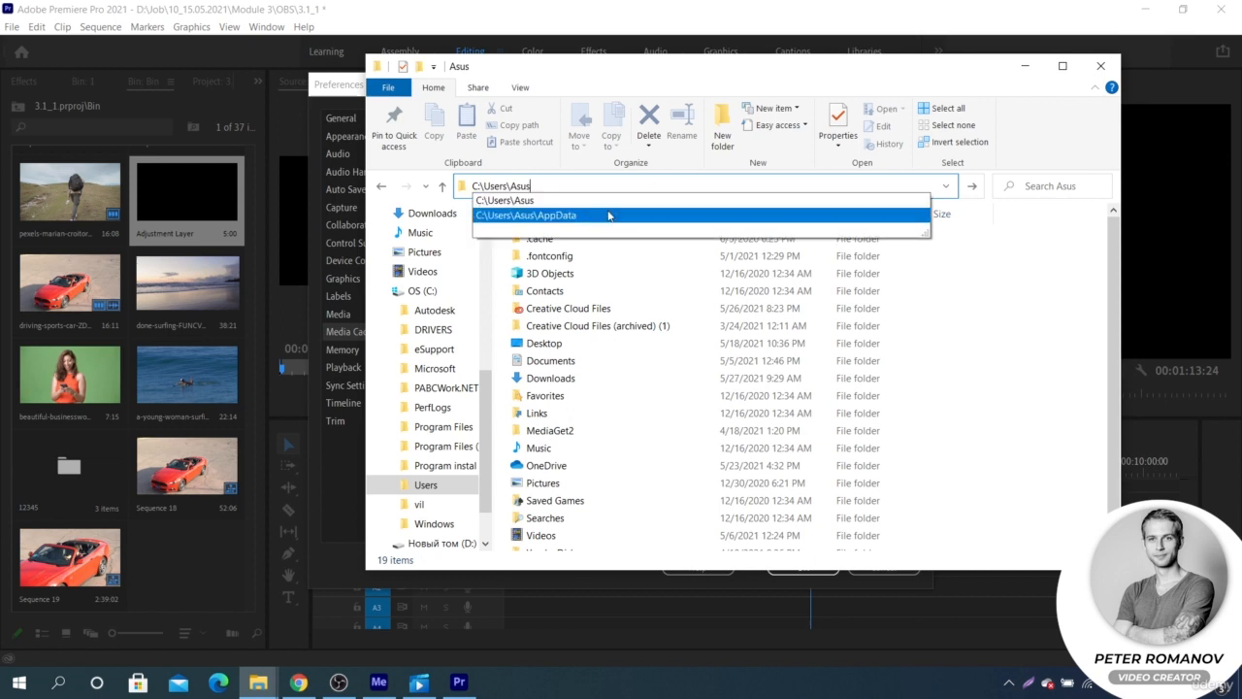
pyautogui.click(544, 215)
pyautogui.click(586, 243)
pyautogui.doubleClick(586, 243)
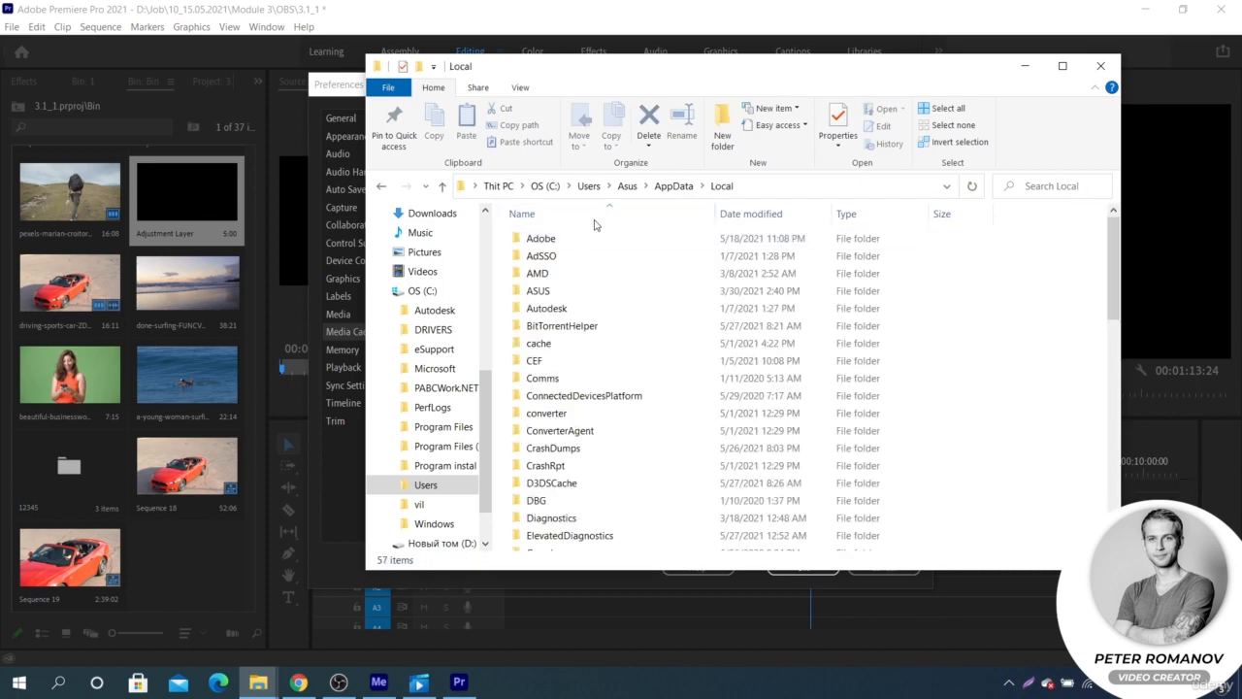
pyautogui.moveTo(724, 78); pyautogui.dragTo(663, 147)
pyautogui.doubleClick(480, 306)
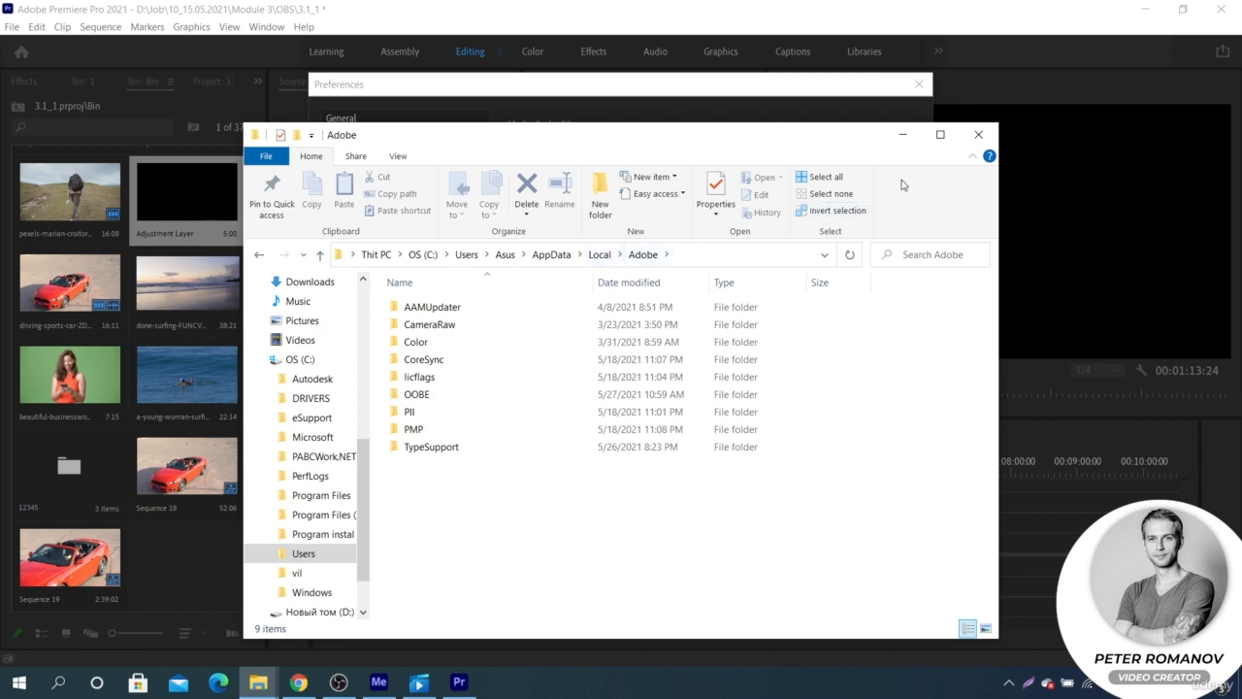
pyautogui.click(971, 138)
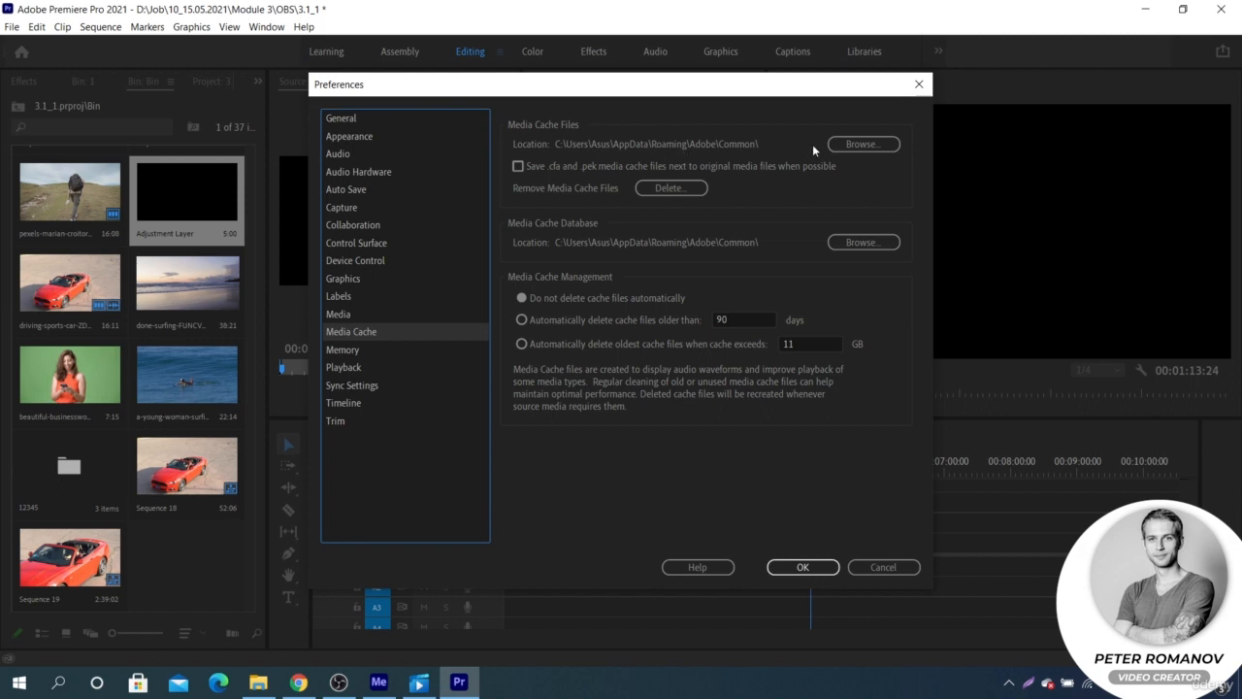
# Look through the drives available for the media cache files location without choosing a folder
pyautogui.click(860, 143)
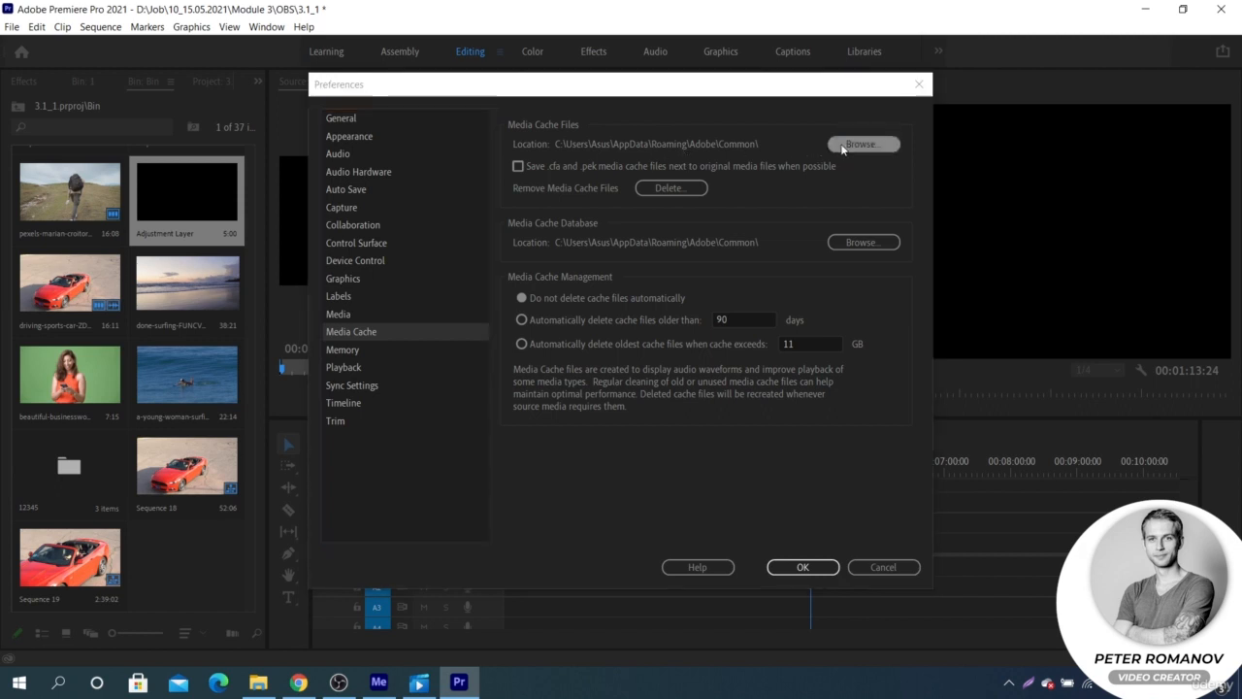
pyautogui.scroll(-2, 671, 291)
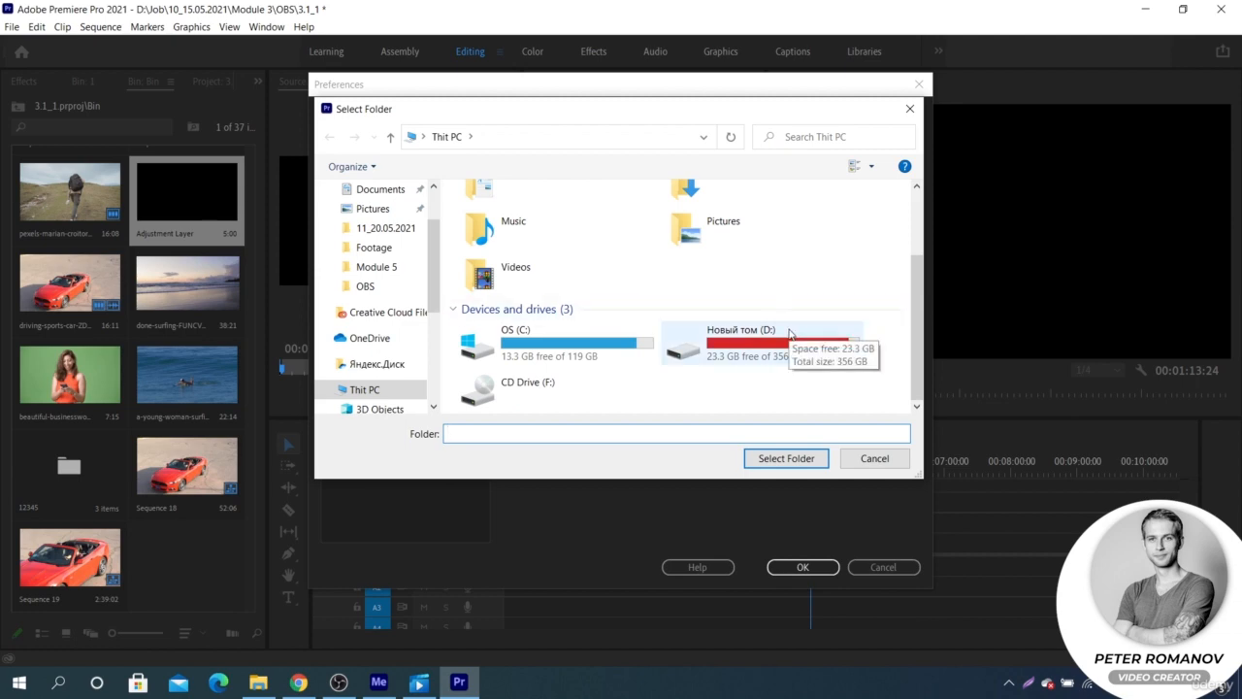
pyautogui.click(862, 462)
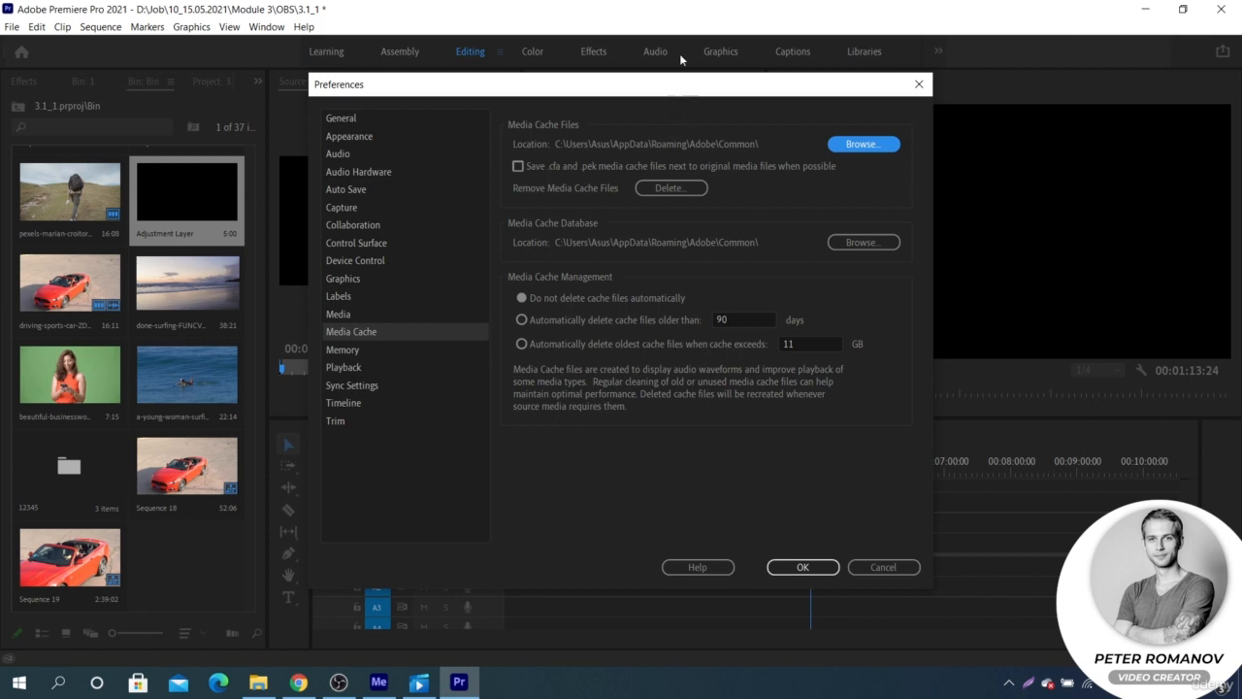
# Try automatic deletion of cache files older than 90 days, and select deleting the oldest when the cache exceeds 11 GB
pyautogui.click(655, 320)
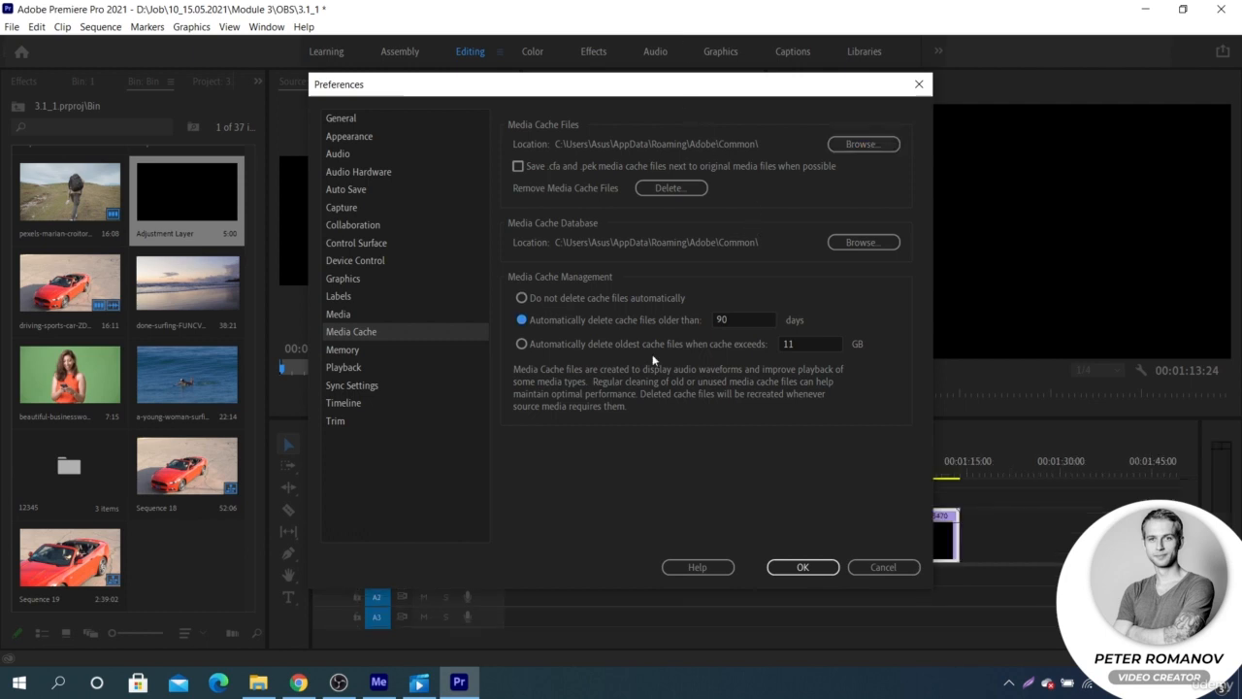
pyautogui.click(521, 343)
# In the Memory preferences, reserve 3 GB of RAM for other applications and optimize rendering for Memory
pyautogui.click(375, 354)
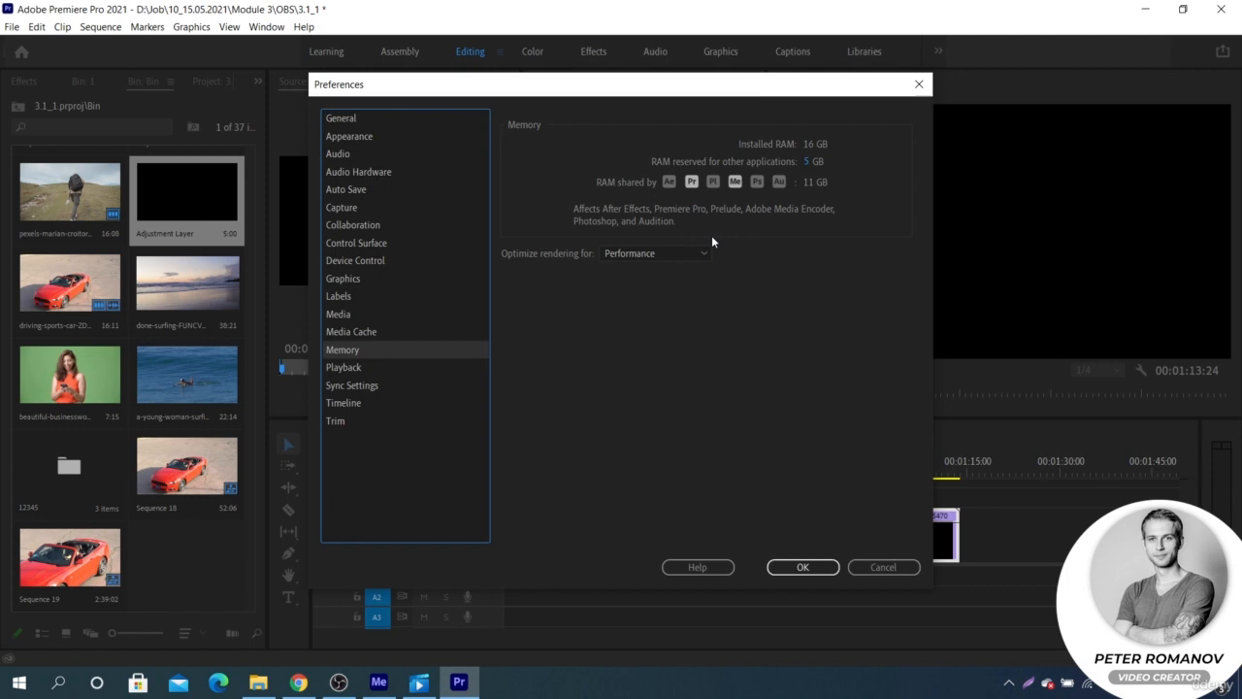
pyautogui.click(807, 161)
pyautogui.write('3')
pyautogui.click(799, 276)
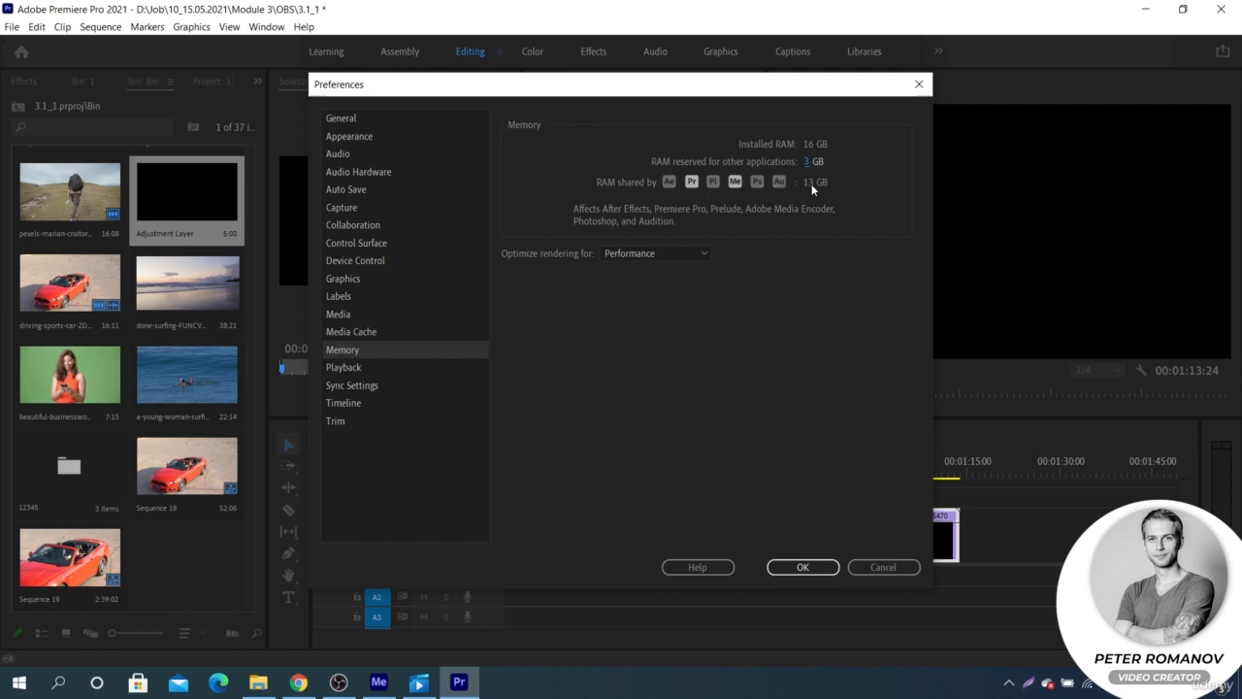
pyautogui.click(672, 253)
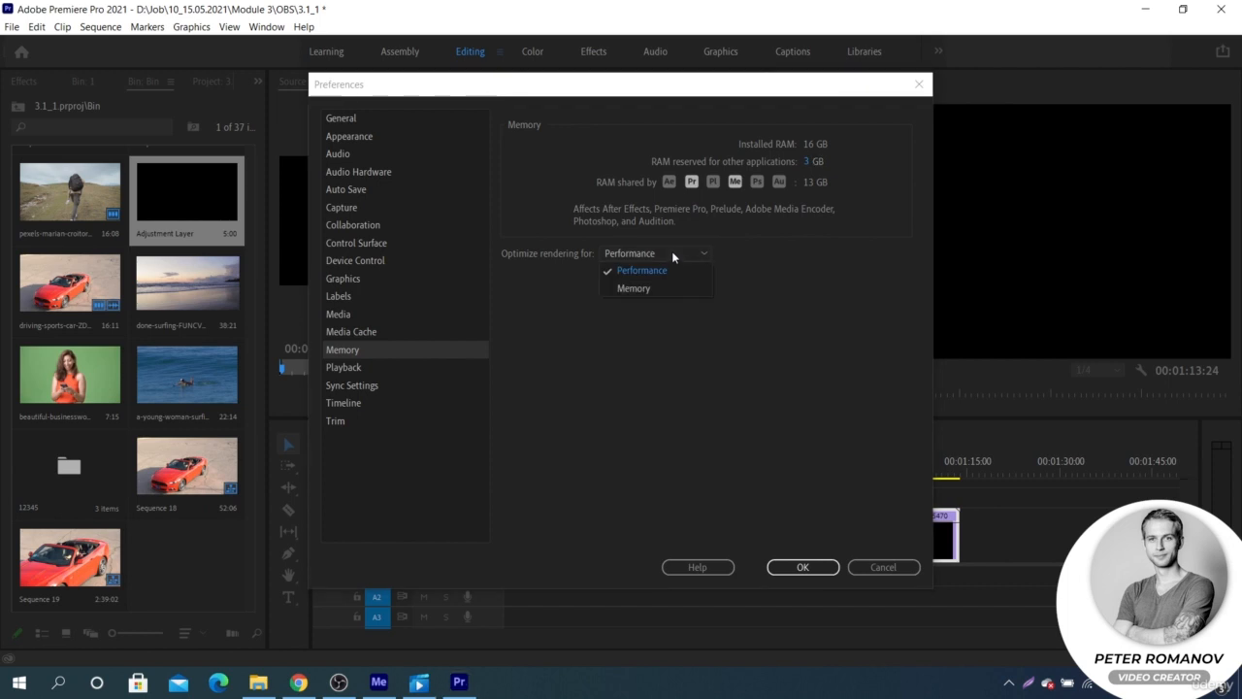
pyautogui.click(636, 288)
# In the Playback preferences, try 25 frames for Step forward/back many, set it back to 5, and accept the preferences
pyautogui.press('Down')
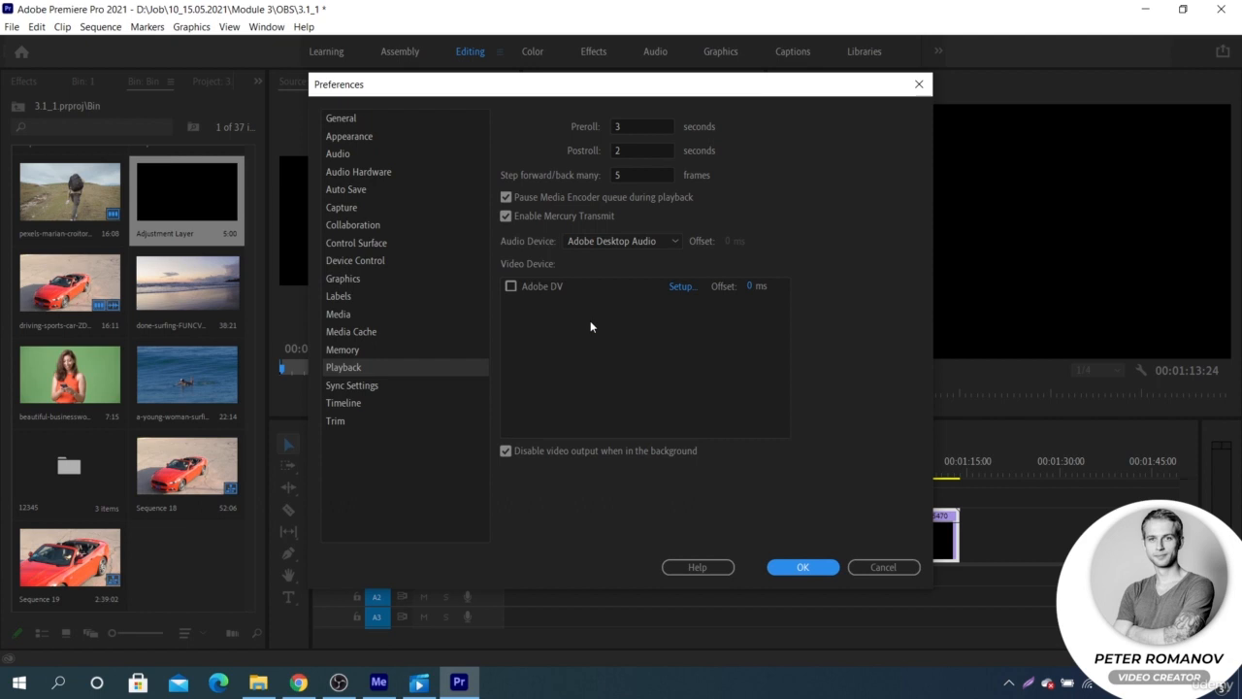
pyautogui.click(640, 177)
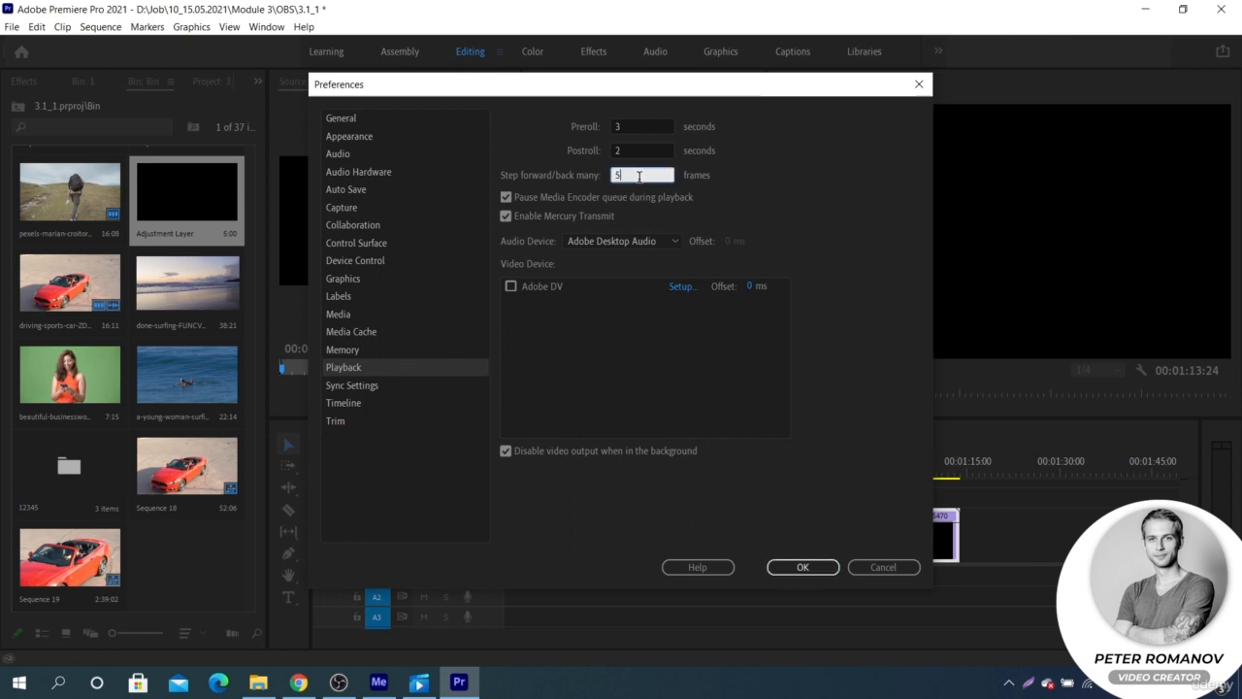
pyautogui.write('25')
pyautogui.doubleClick(637, 175)
pyautogui.write('5')
pyautogui.click(802, 567)
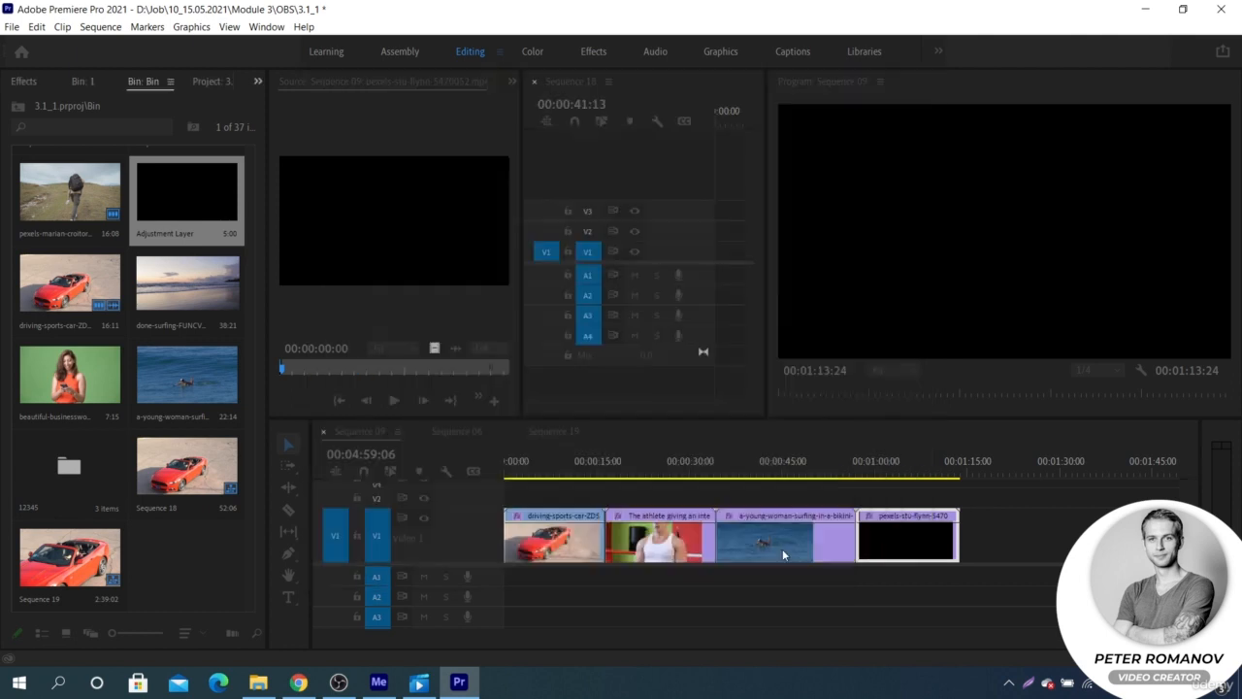
# Play Sequence 09 across the cut from the athlete clip to the surfing clip, and play around the playhead
pyautogui.click(696, 466)
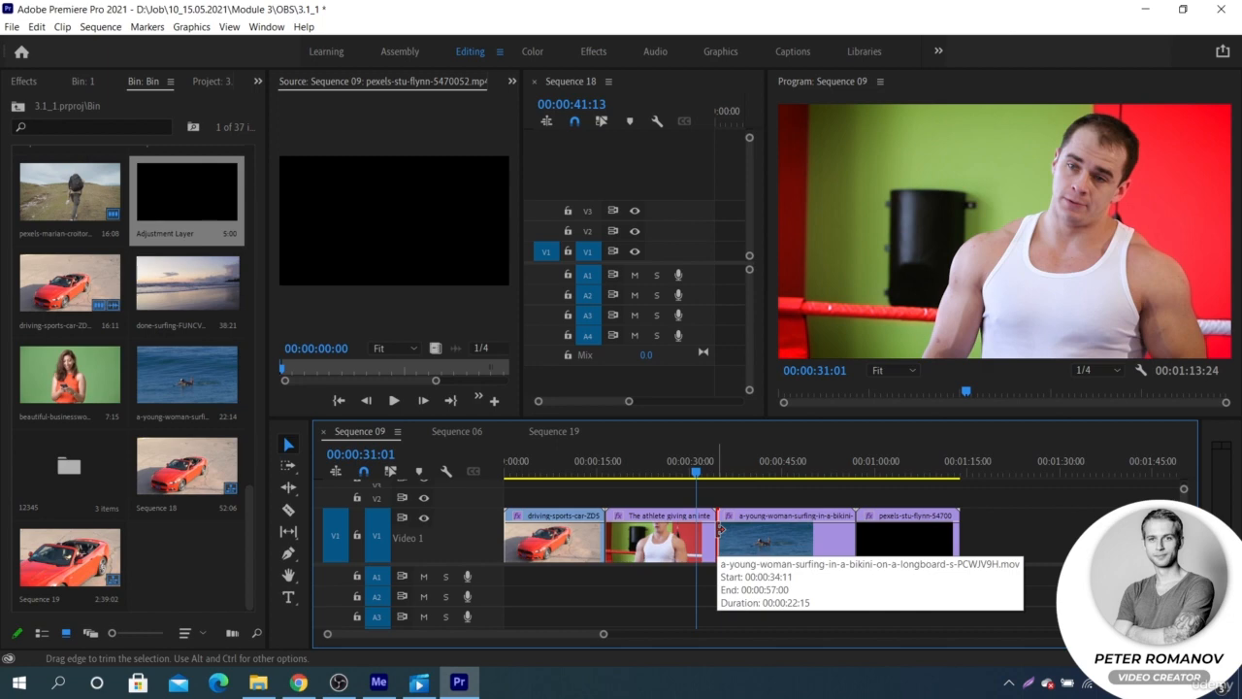
pyautogui.press('space')
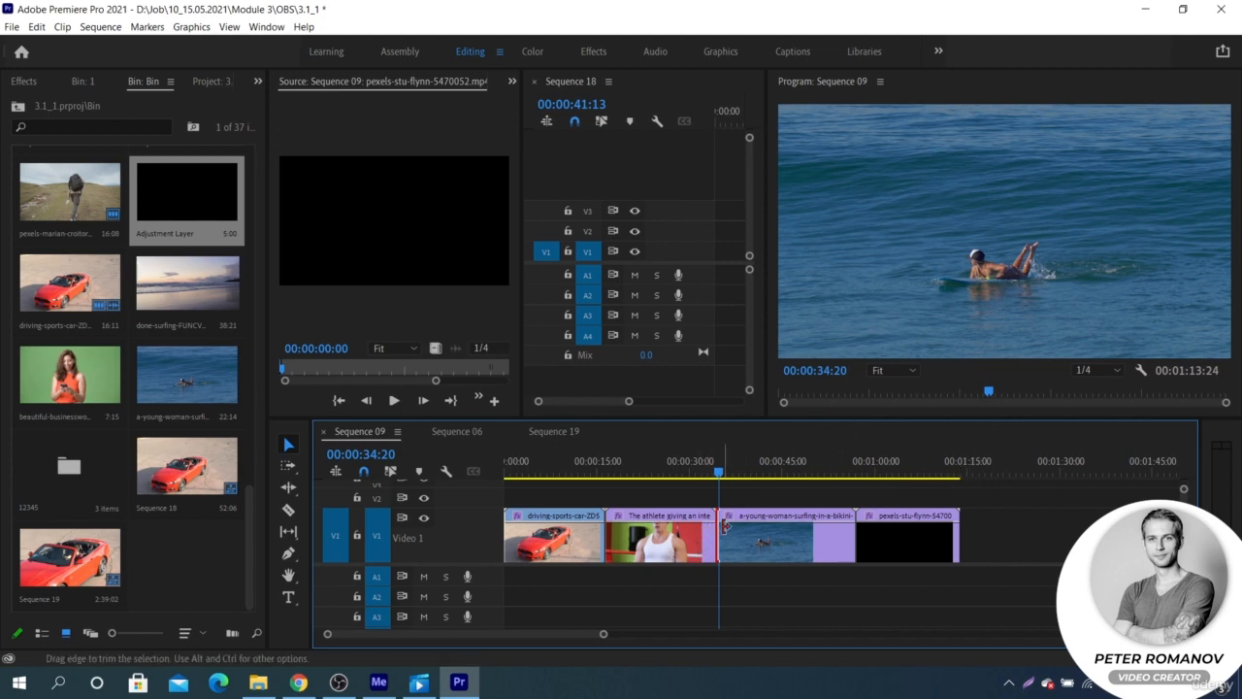
pyautogui.press('space')
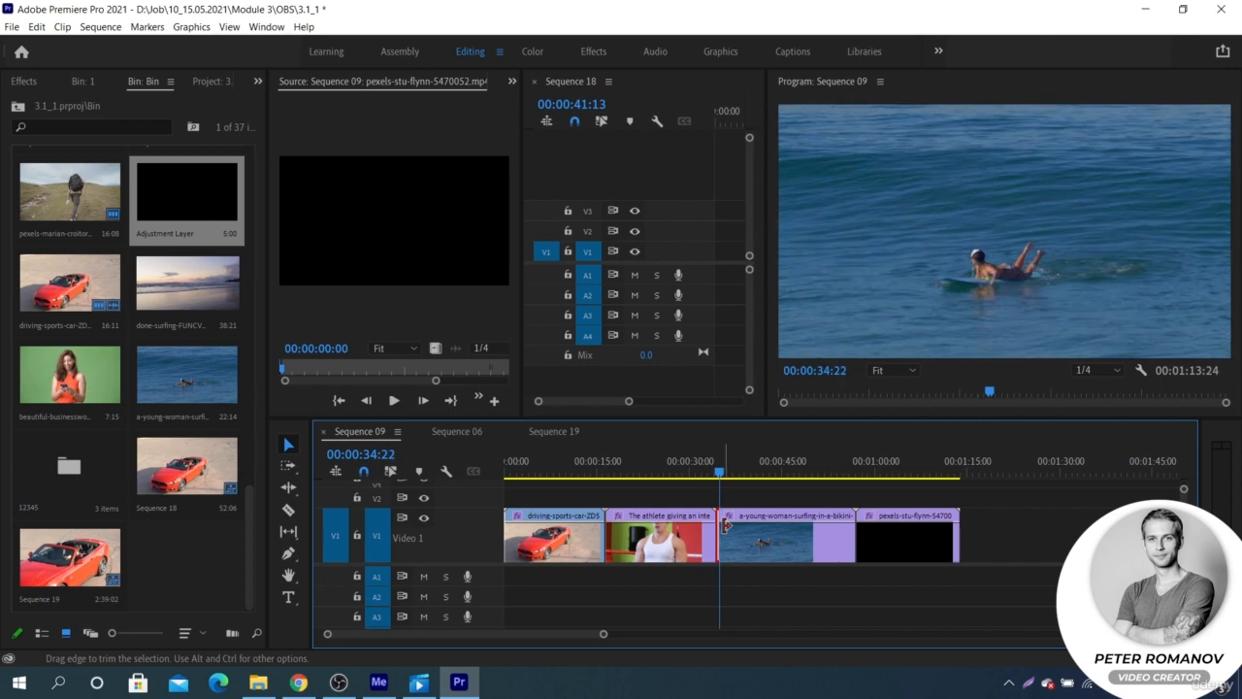
pyautogui.press('space')
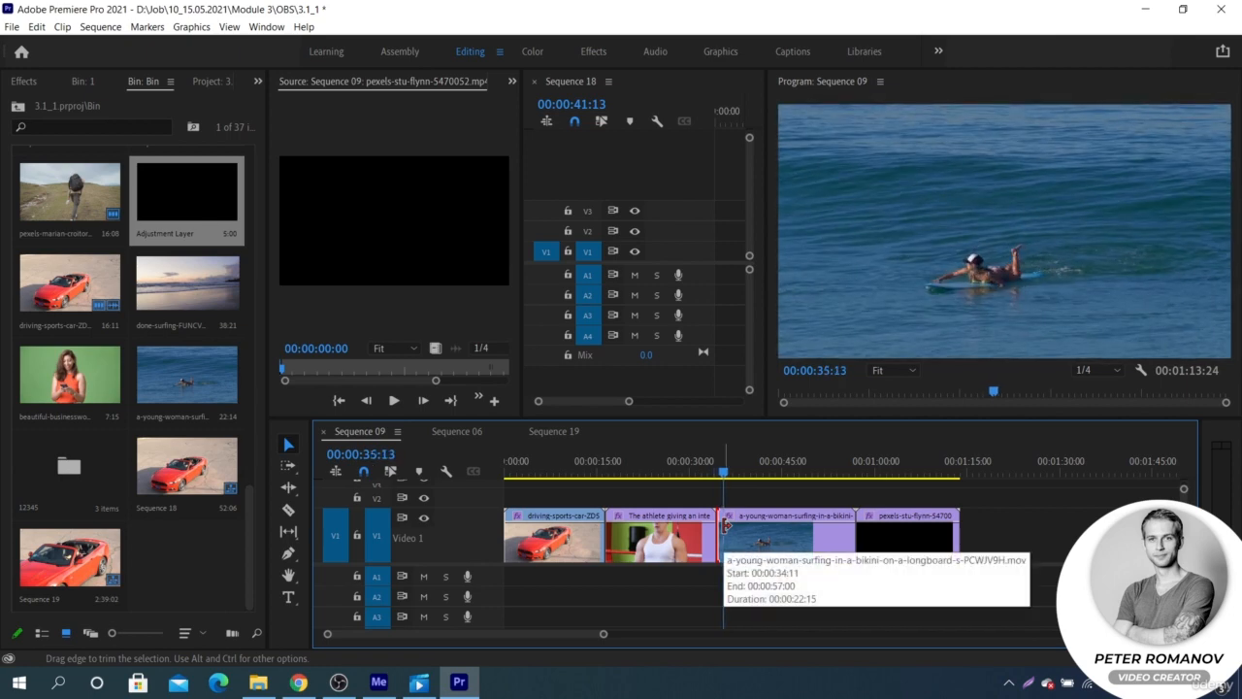
pyautogui.hotkey('shift', 'k')
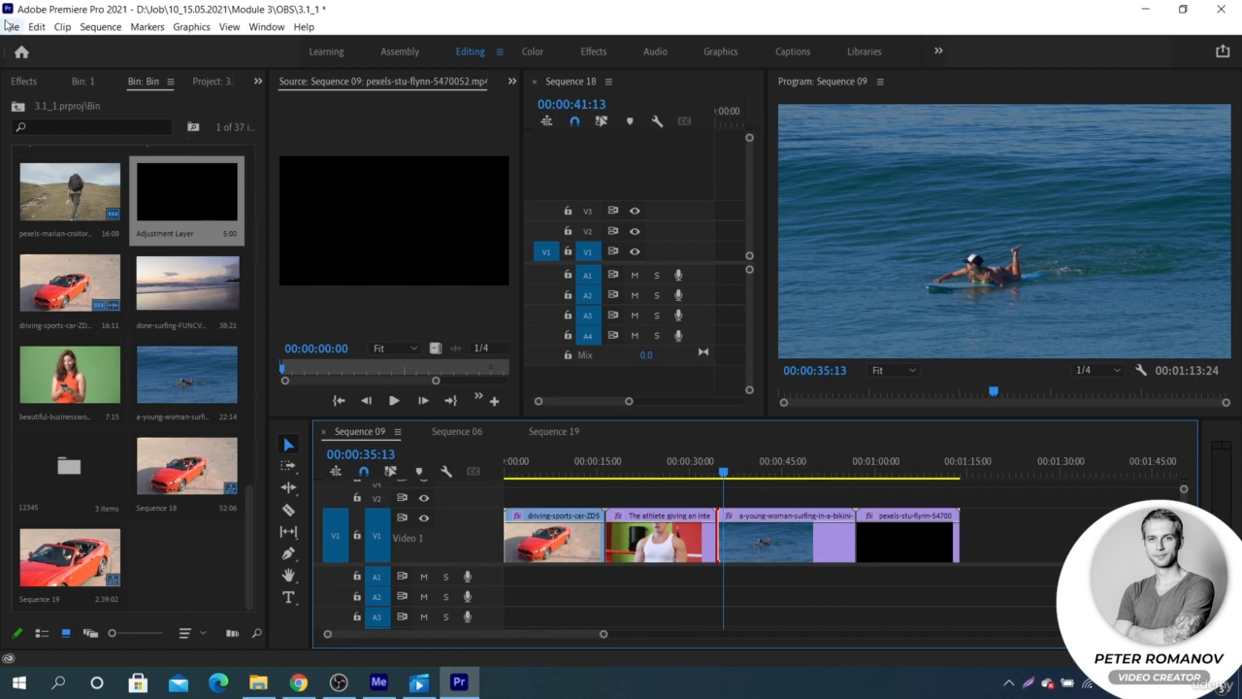
# Review the Playback, Sync Settings and Timeline pages of the preferences and accept the dialog
pyautogui.click(36, 26)
pyautogui.moveTo(270, 484)
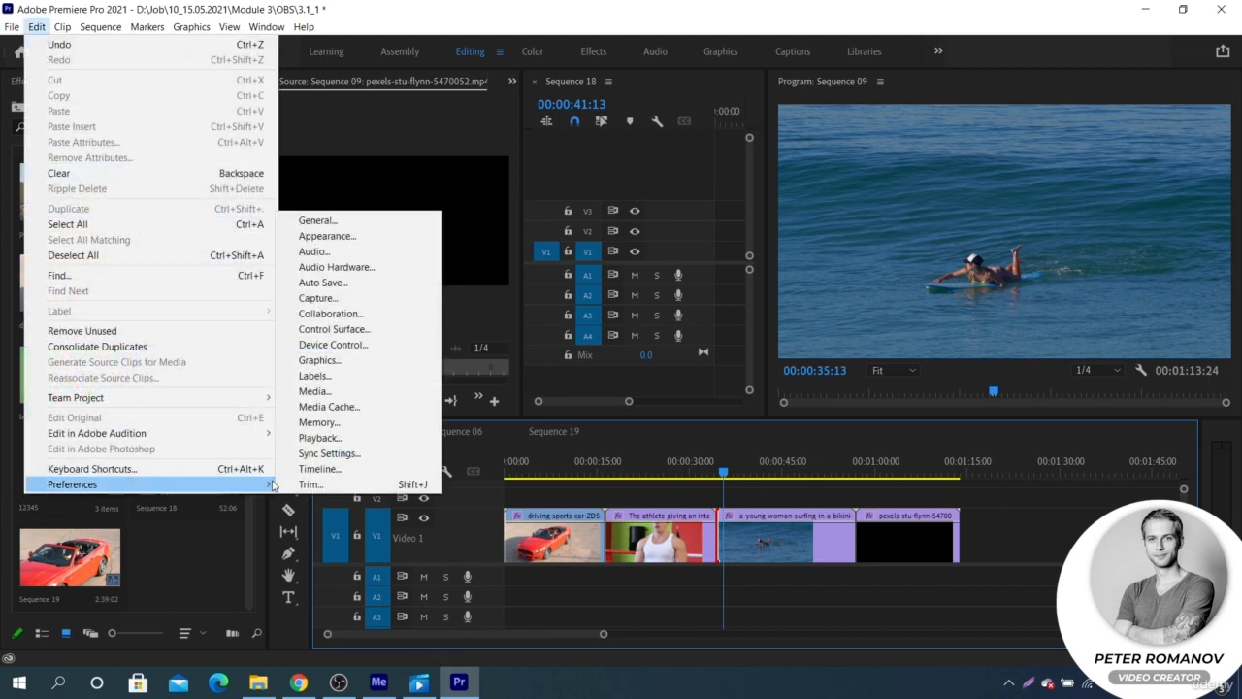
pyautogui.click(331, 437)
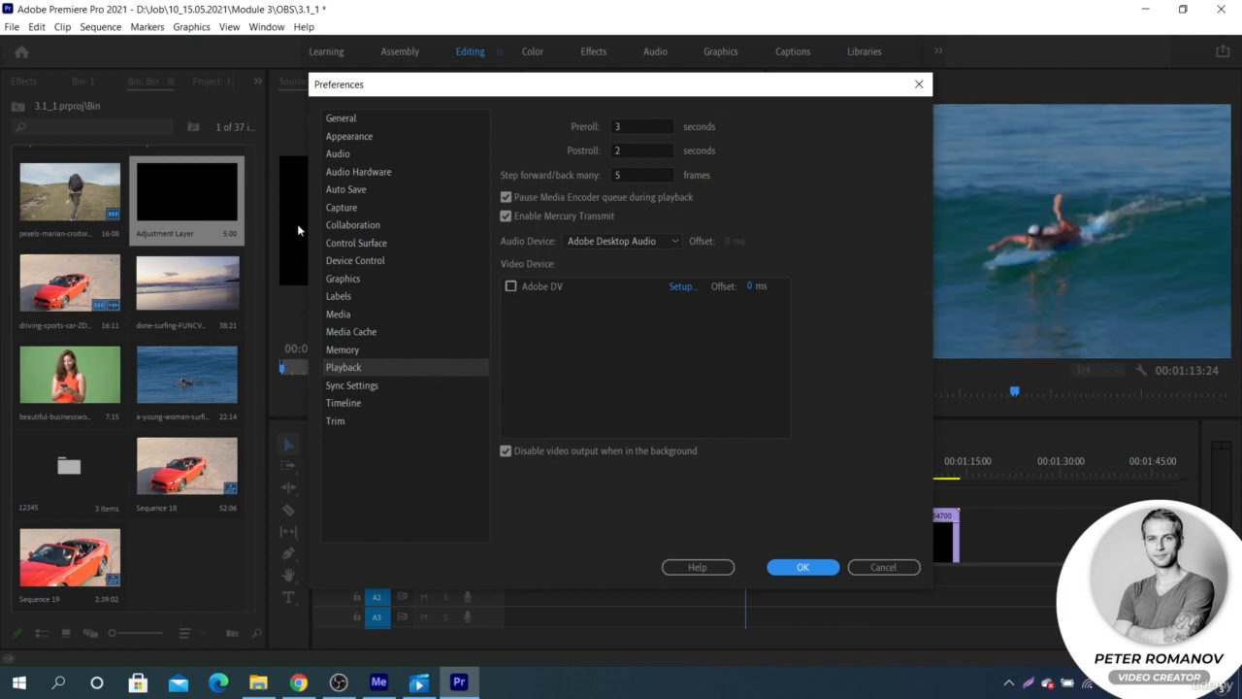
pyautogui.click(361, 389)
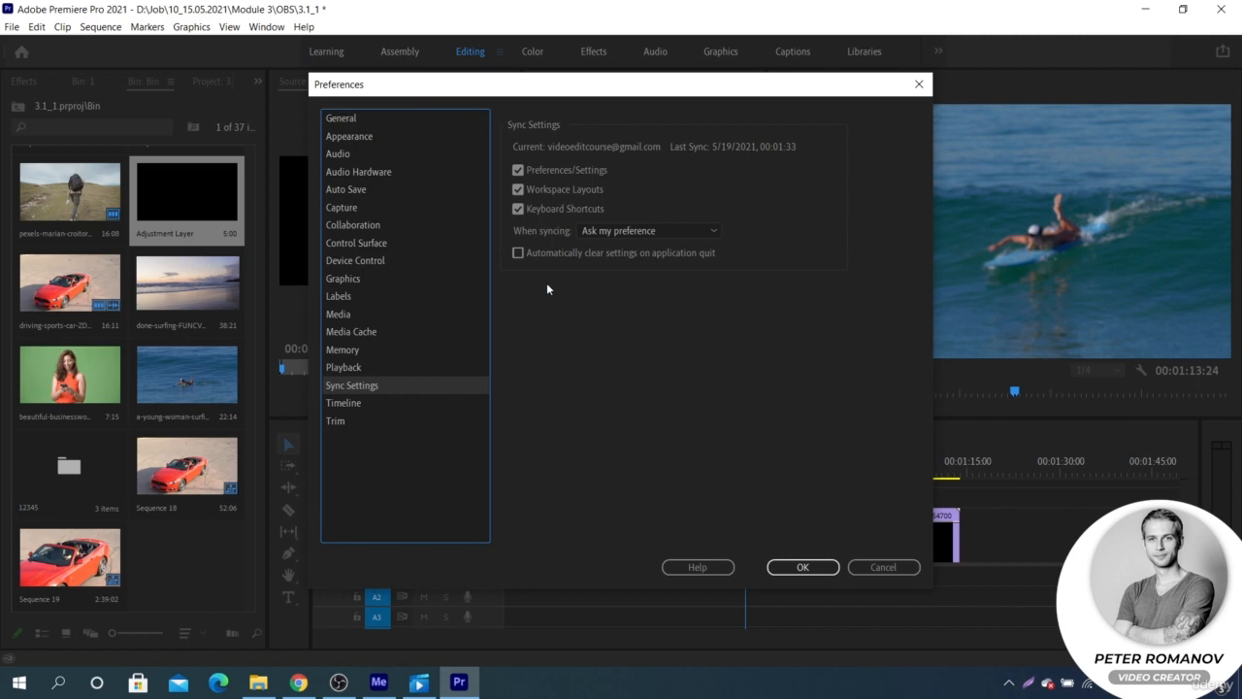
pyautogui.click(361, 404)
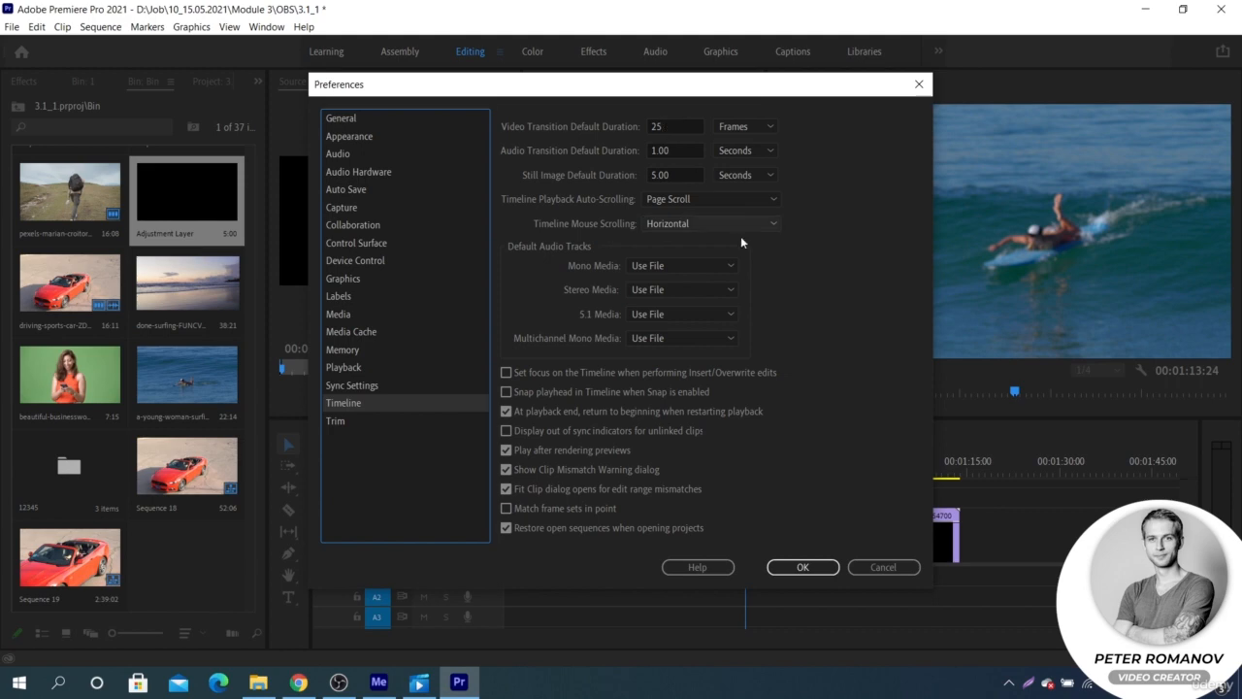
pyautogui.click(805, 568)
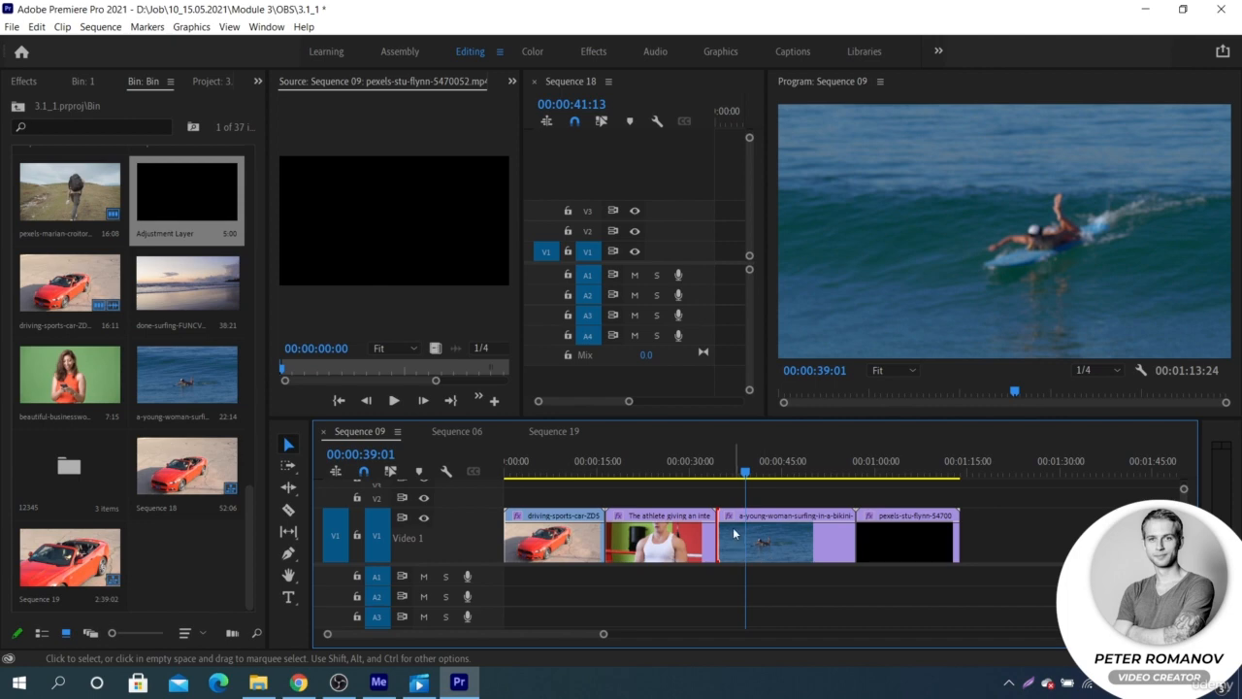
# Apply the default Cross Dissolve transition at the cut between the athlete and surfing clips in Sequence 09, and inspect it
pyautogui.press('Up')
pyautogui.hotkey('ctrl', 'd')
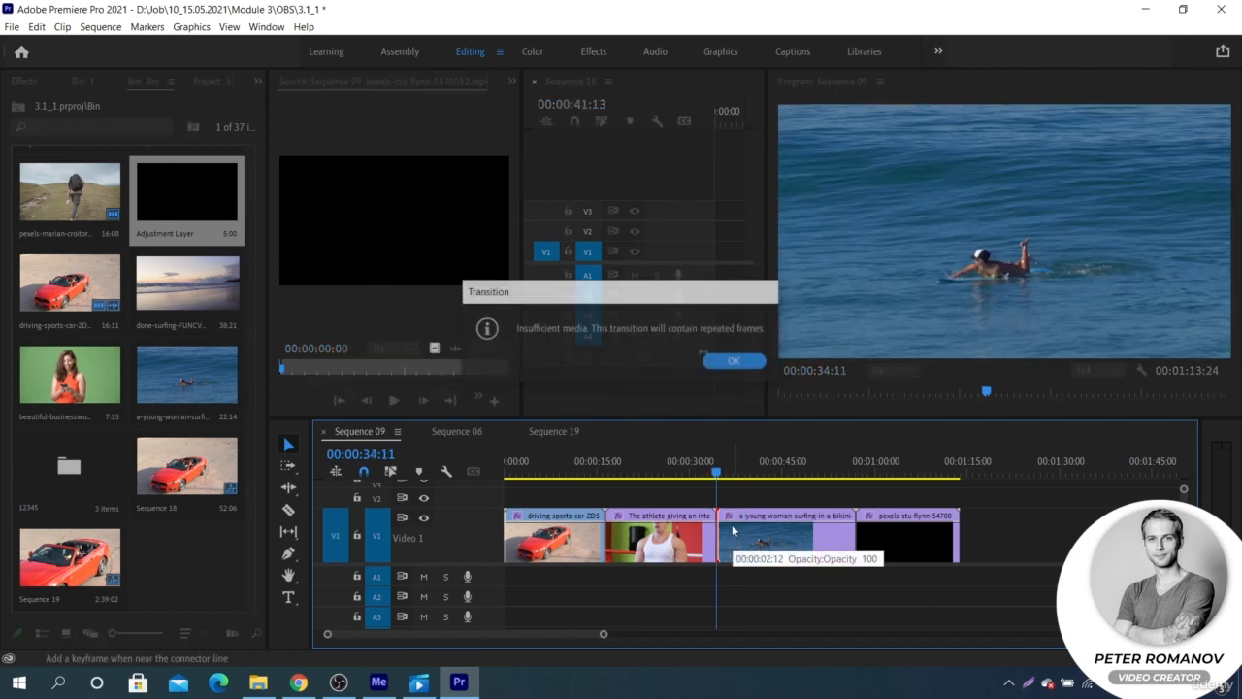
pyautogui.click(733, 360)
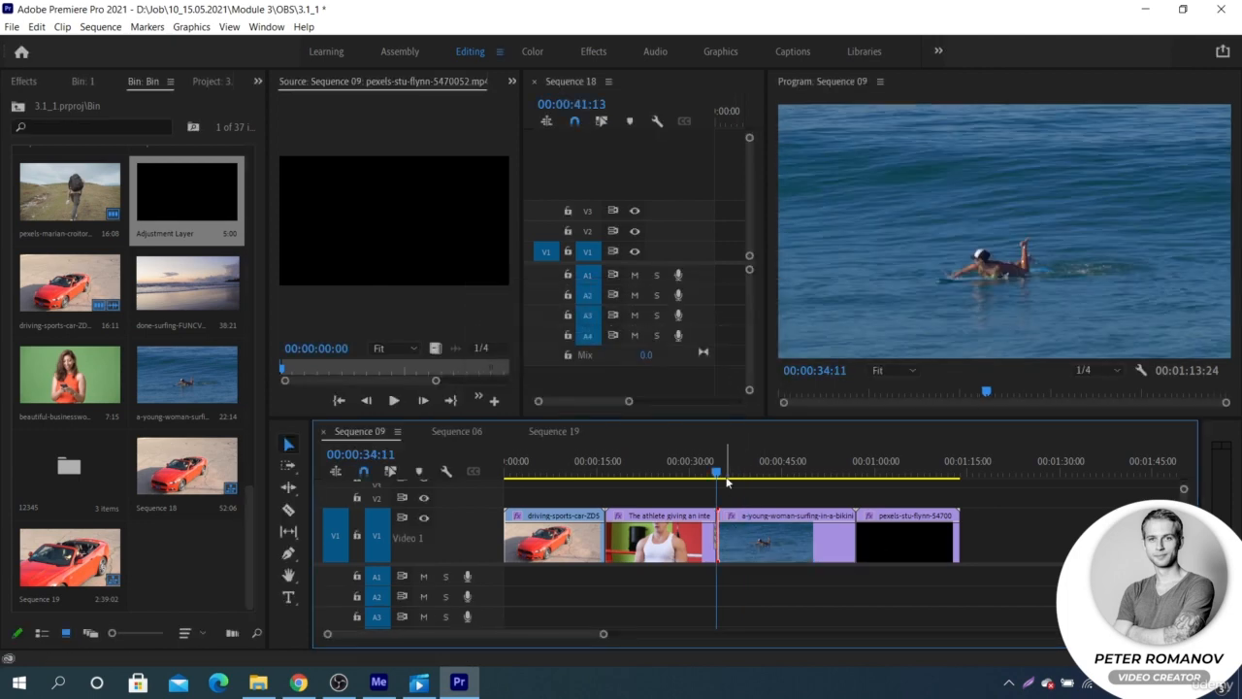
pyautogui.scroll(5, 715, 552)
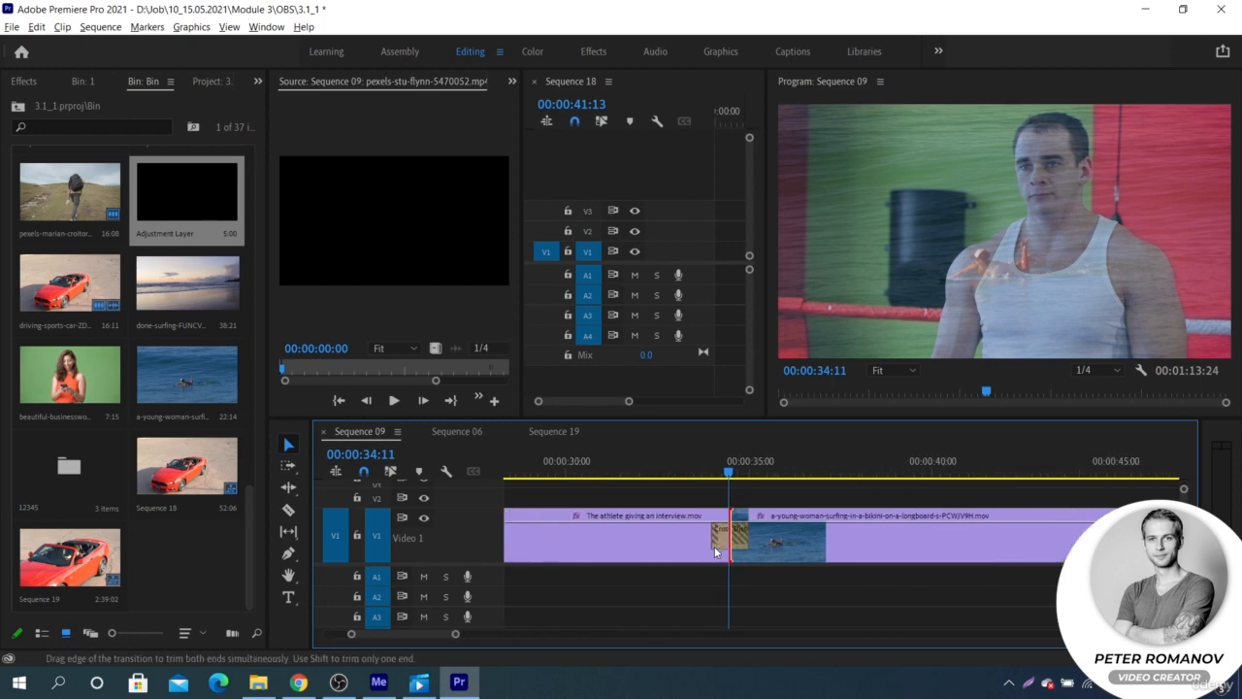
pyautogui.scroll(2, 715, 551)
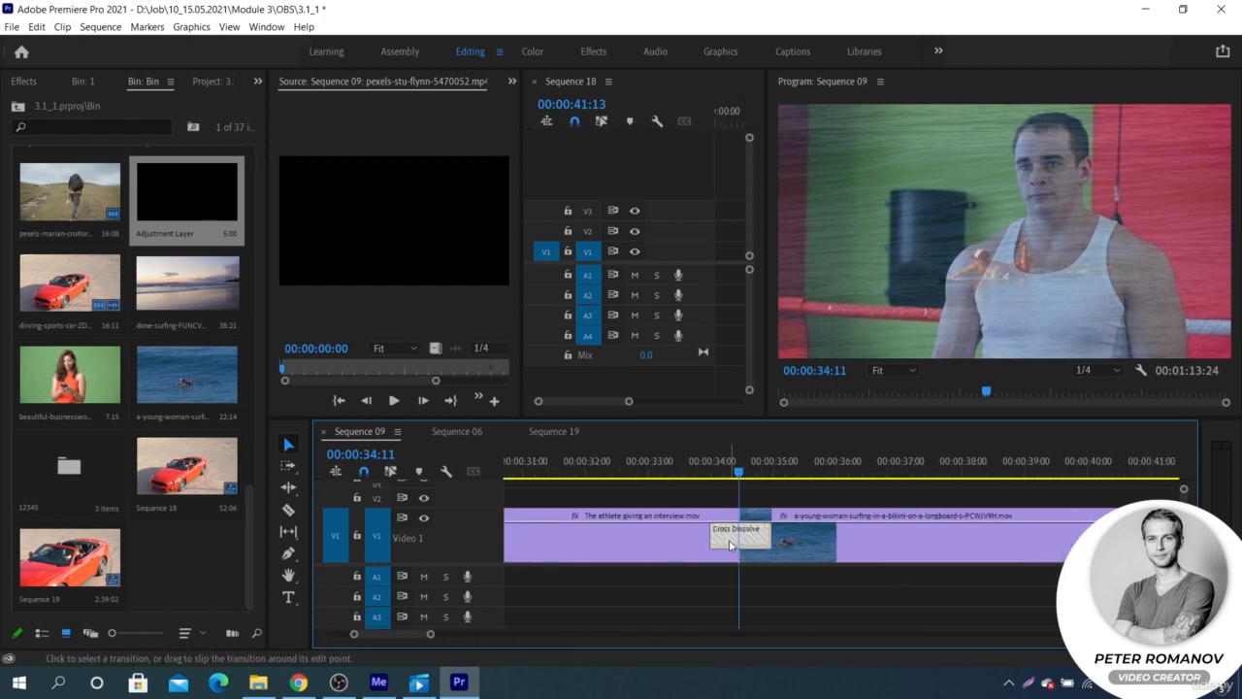
pyautogui.scroll(-4, 730, 546)
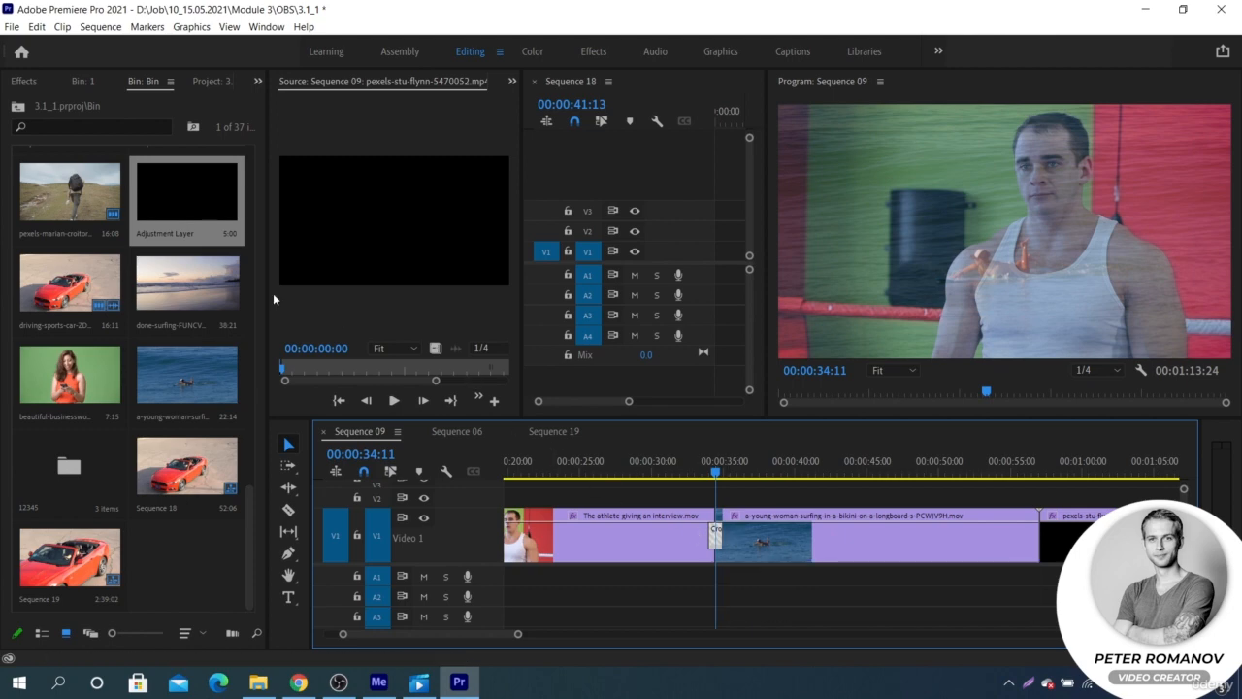
# Open the Timeline preferences and try Seconds as the Video Transition Default Duration unit, returning it to Frames
pyautogui.click(36, 26)
pyautogui.moveTo(221, 485)
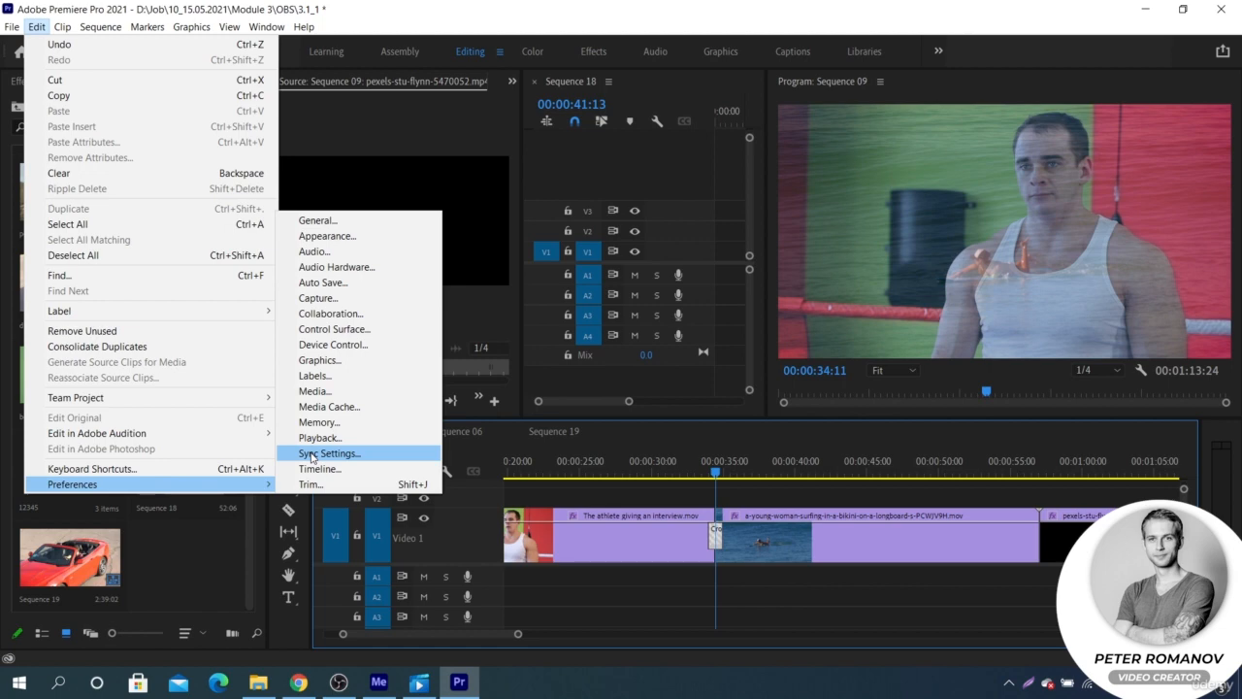
pyautogui.click(312, 457)
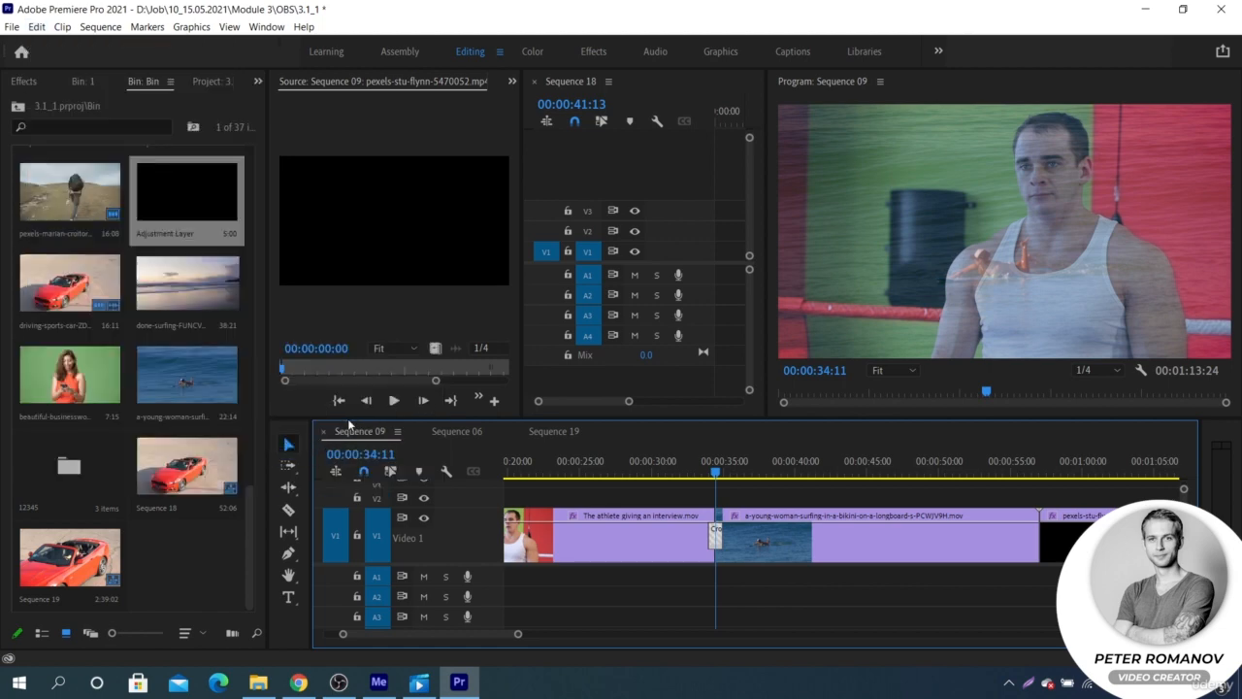
pyautogui.click(395, 404)
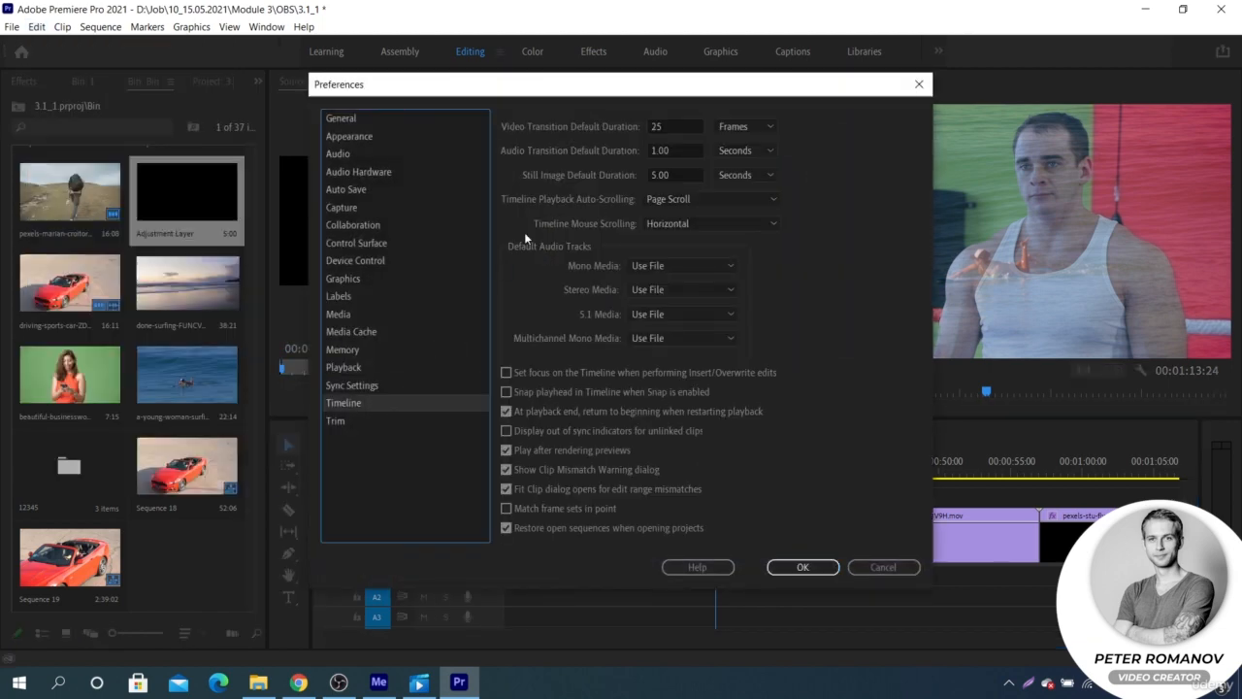
pyautogui.click(749, 130)
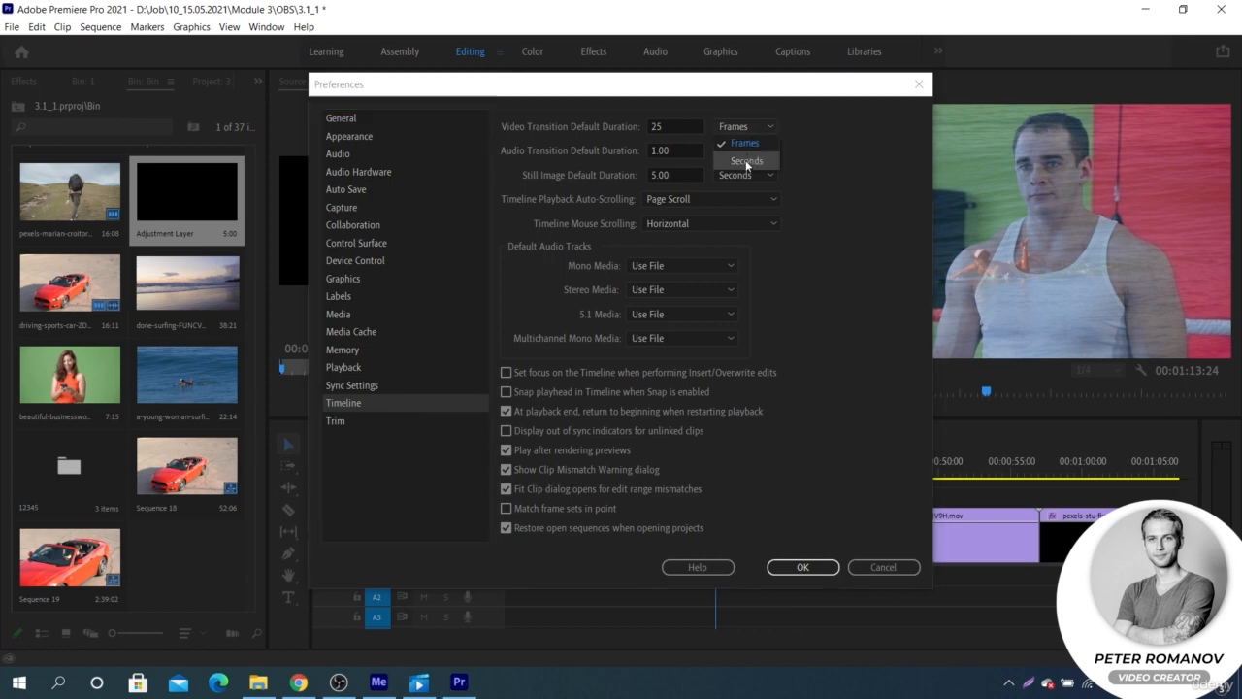
pyautogui.click(746, 162)
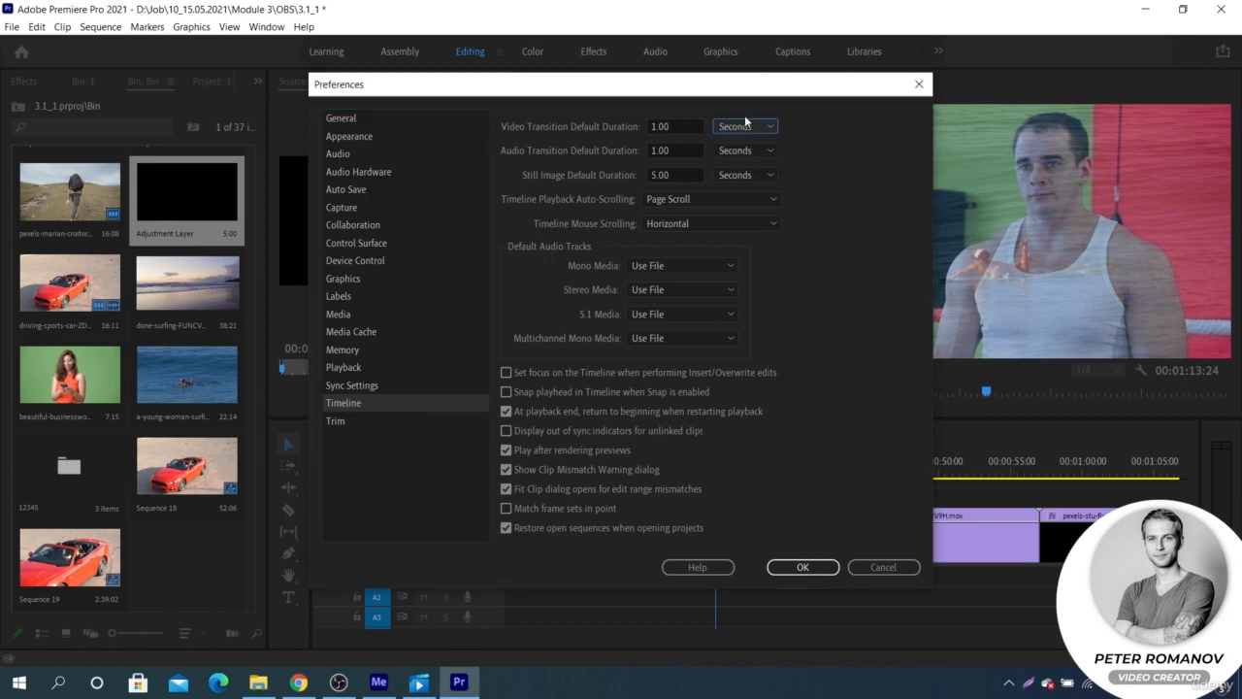
pyautogui.click(747, 126)
pyautogui.click(767, 148)
# Try a Video Transition Default Duration of 0.50 seconds, and switch the unit back to Frames
pyautogui.click(775, 127)
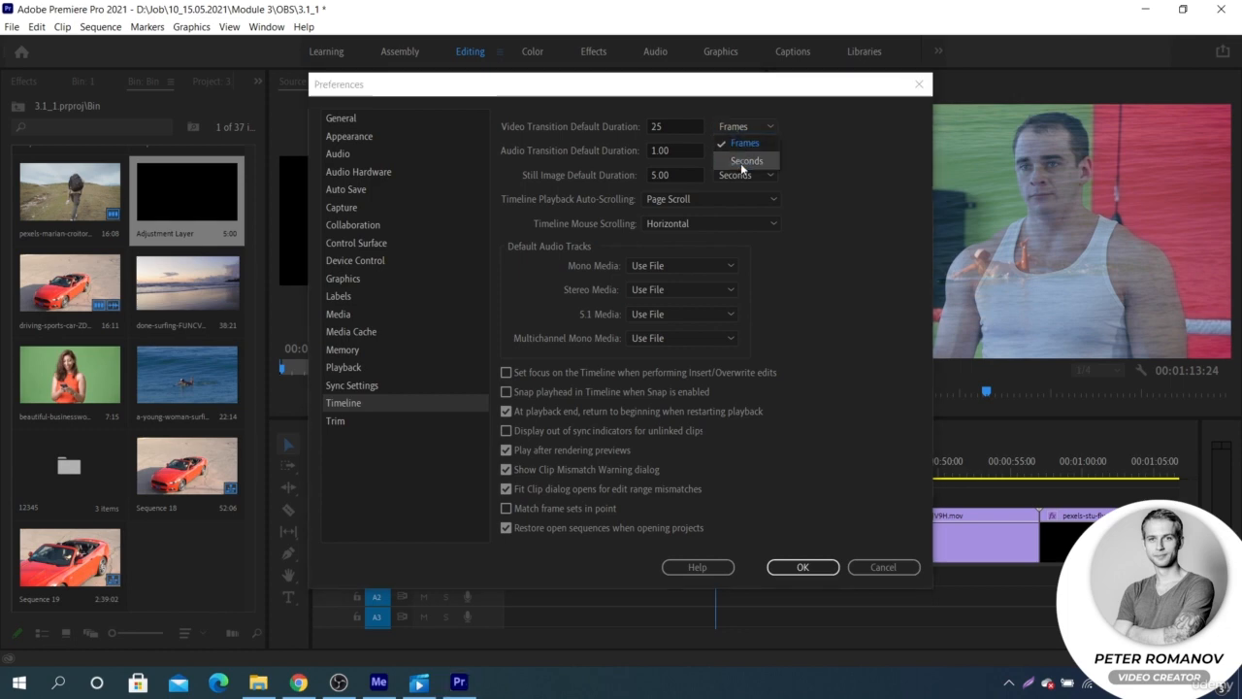
pyautogui.click(741, 163)
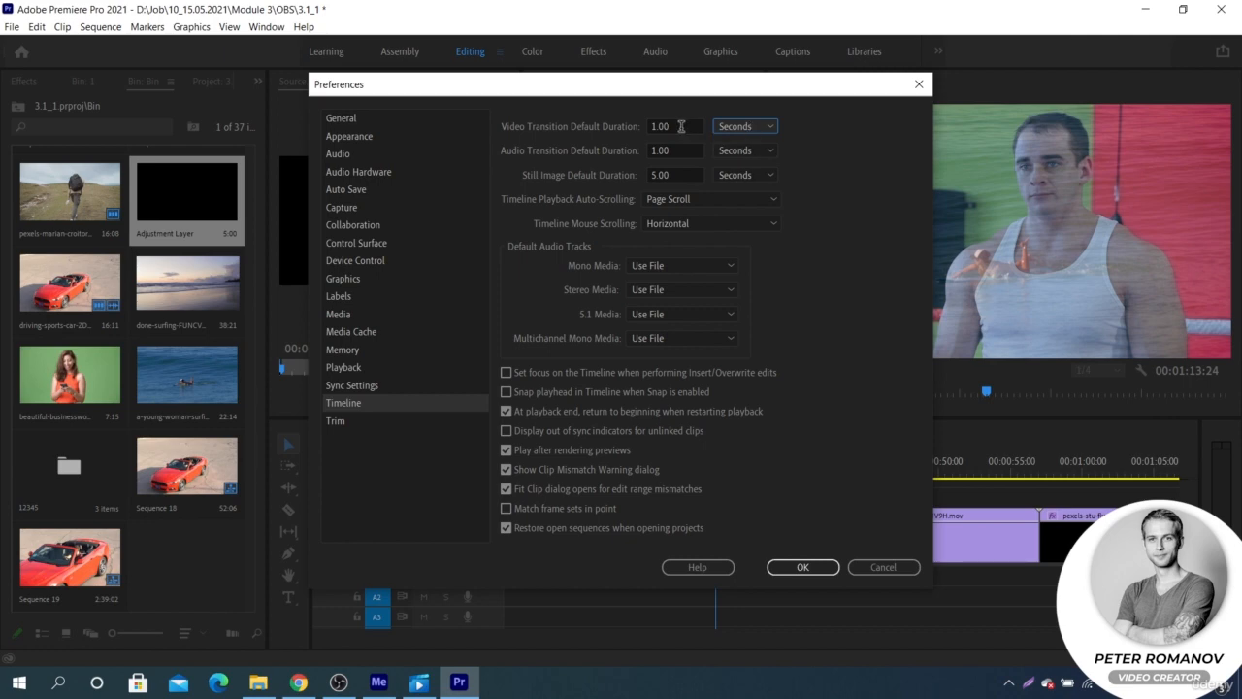
pyautogui.moveTo(682, 126); pyautogui.dragTo(641, 127)
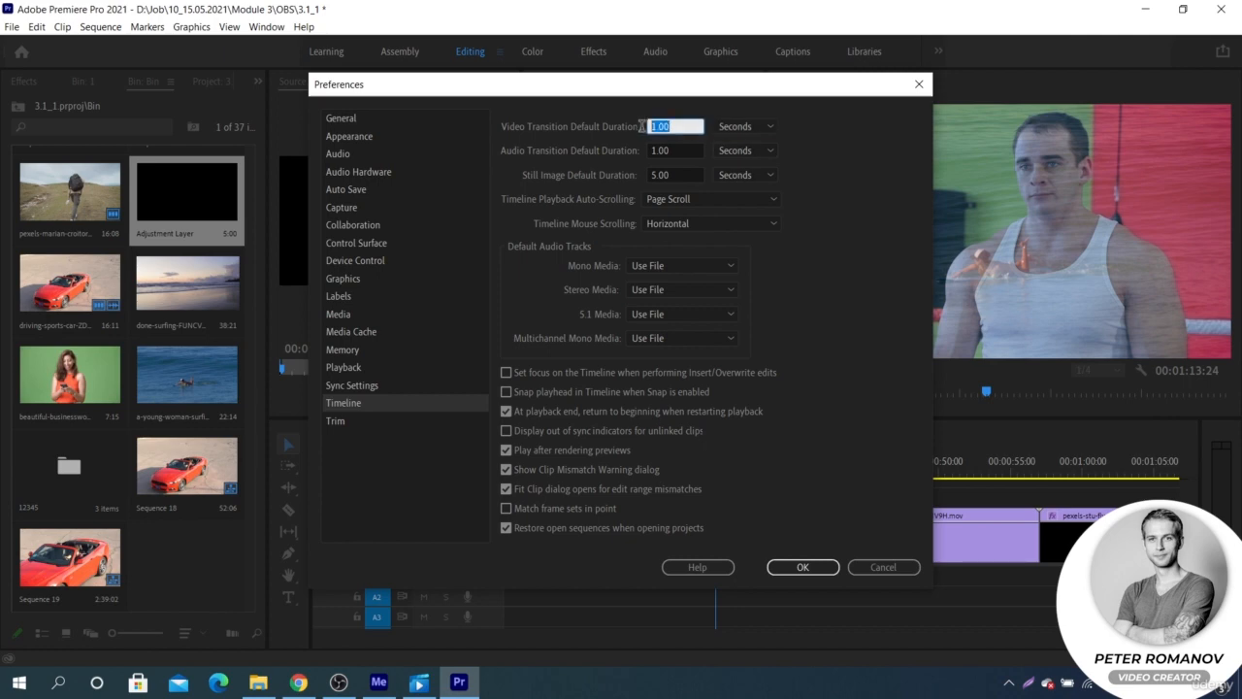
pyautogui.write('05')
pyautogui.press('BackSpace')
pyautogui.write('.50')
pyautogui.click(795, 130)
pyautogui.click(759, 130)
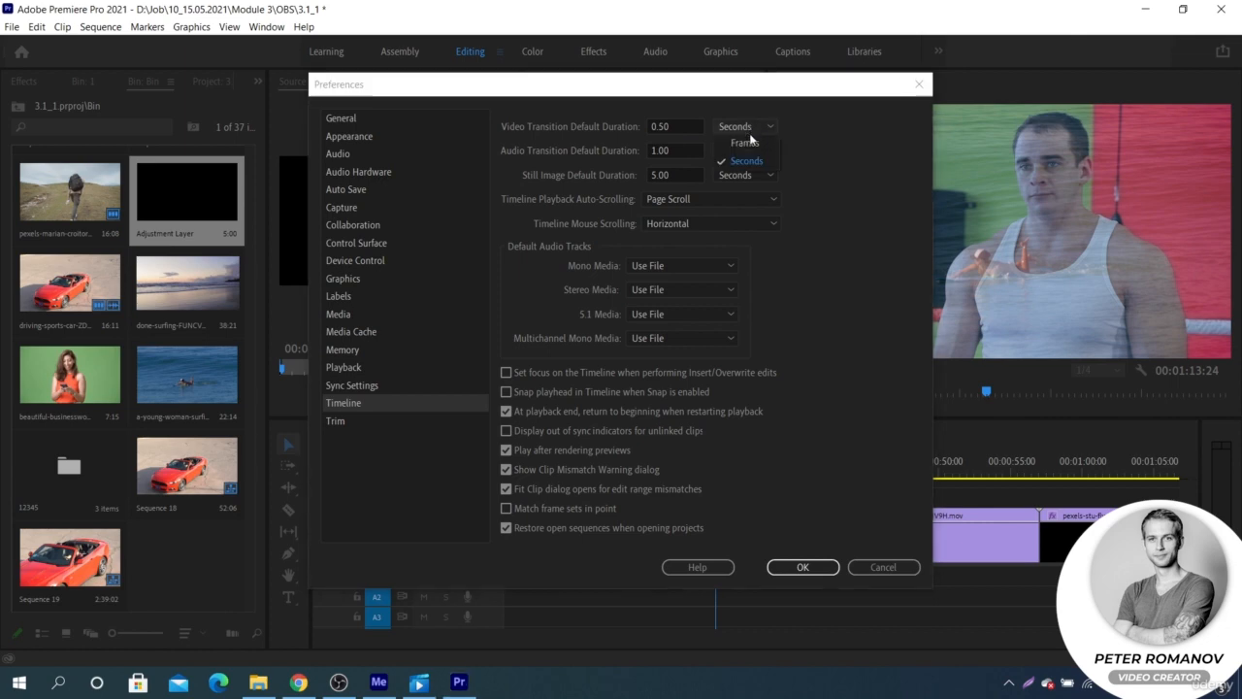
pyautogui.click(740, 142)
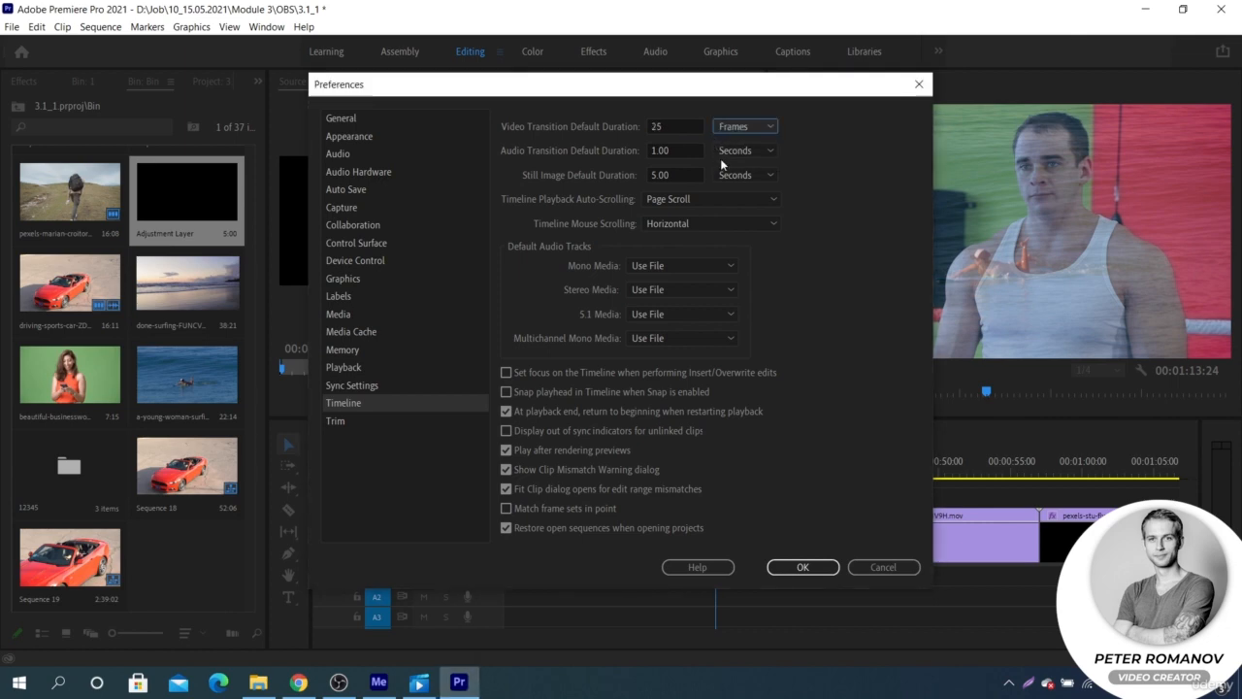
# Try No Scroll for Timeline Playback Auto-Scrolling, set it to Smooth Scroll, and test it by playing Sequence 09
pyautogui.click(681, 171)
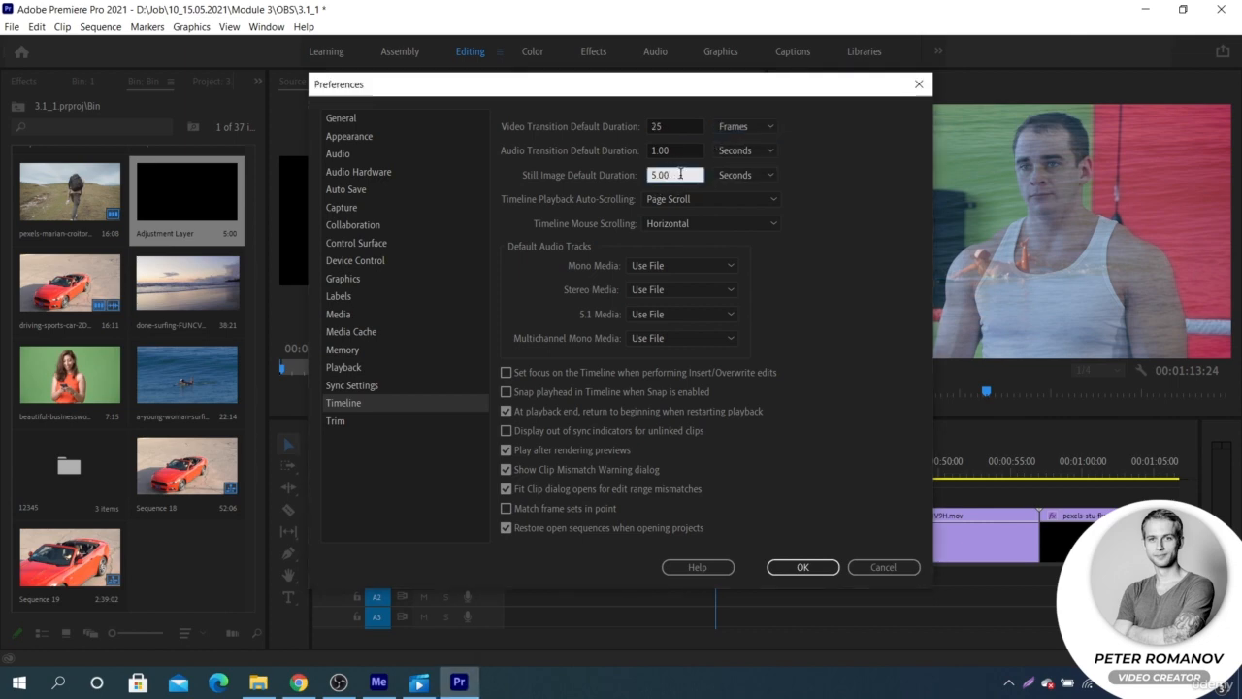
pyautogui.click(803, 208)
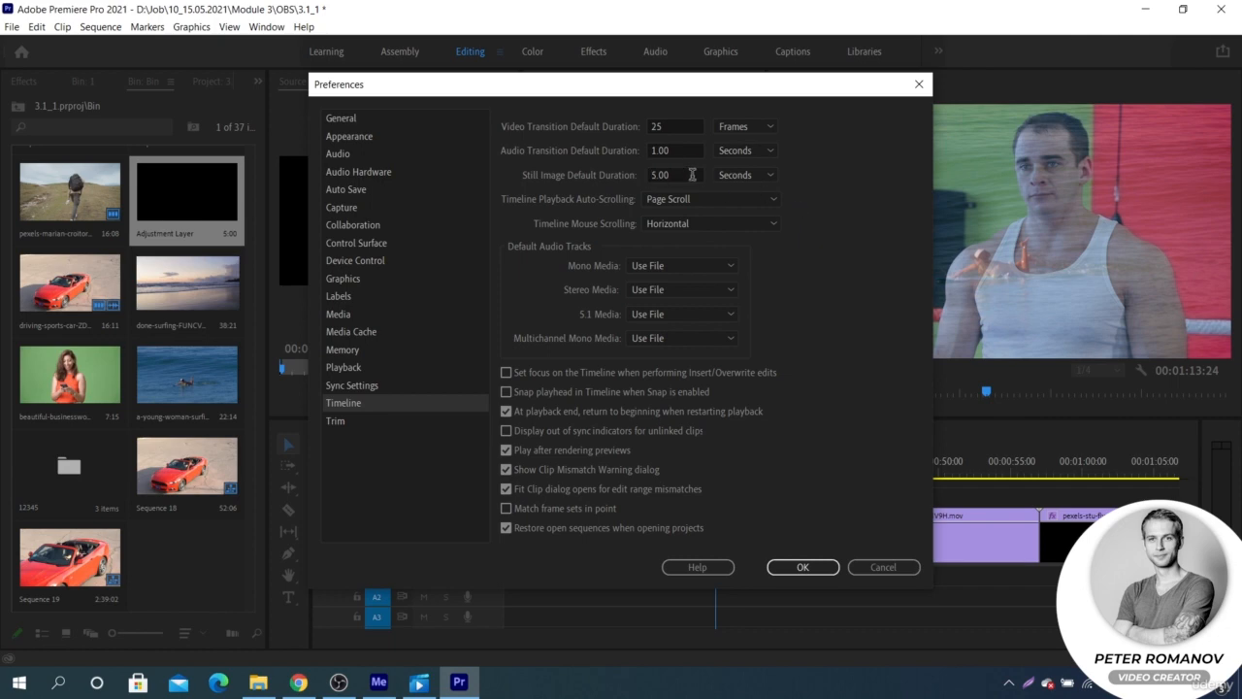
pyautogui.click(712, 198)
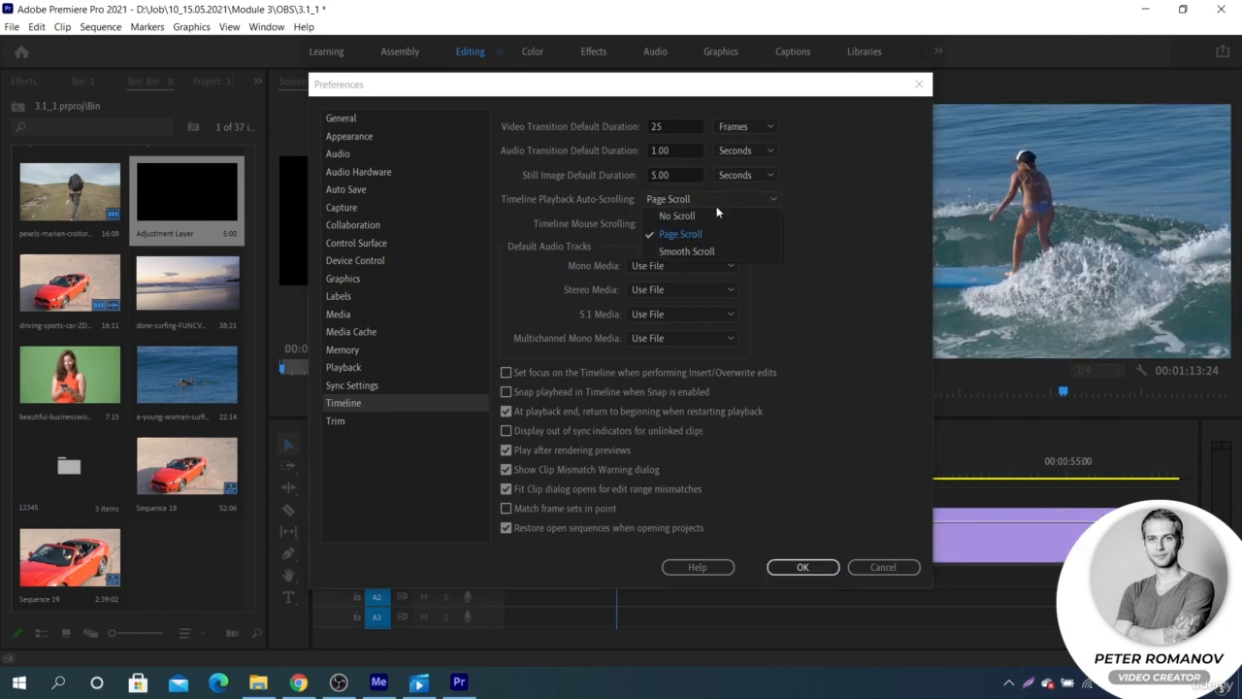
pyautogui.click(716, 213)
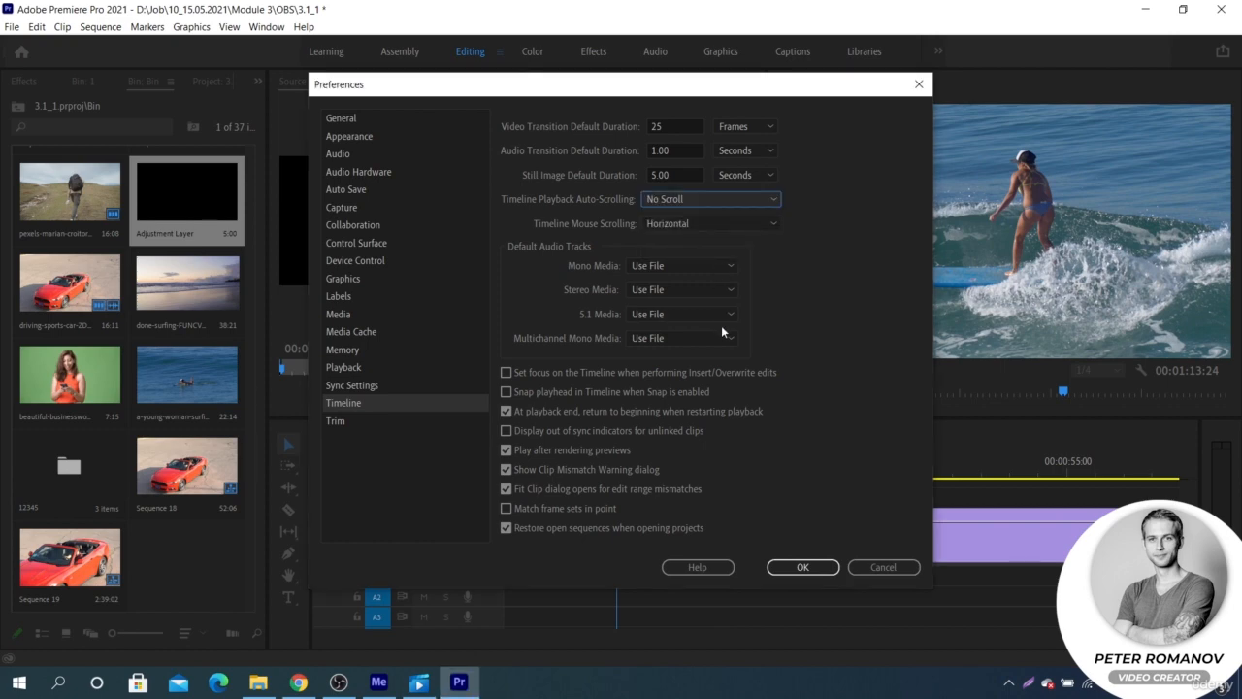
pyautogui.click(724, 200)
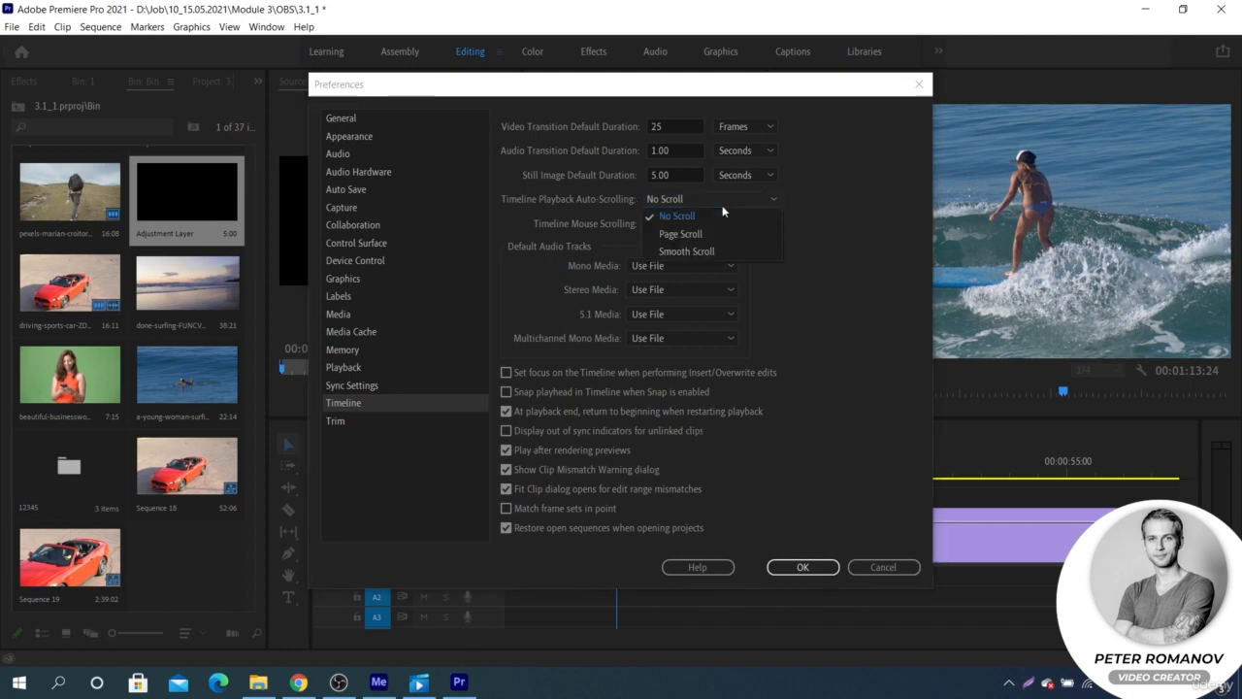
pyautogui.click(701, 253)
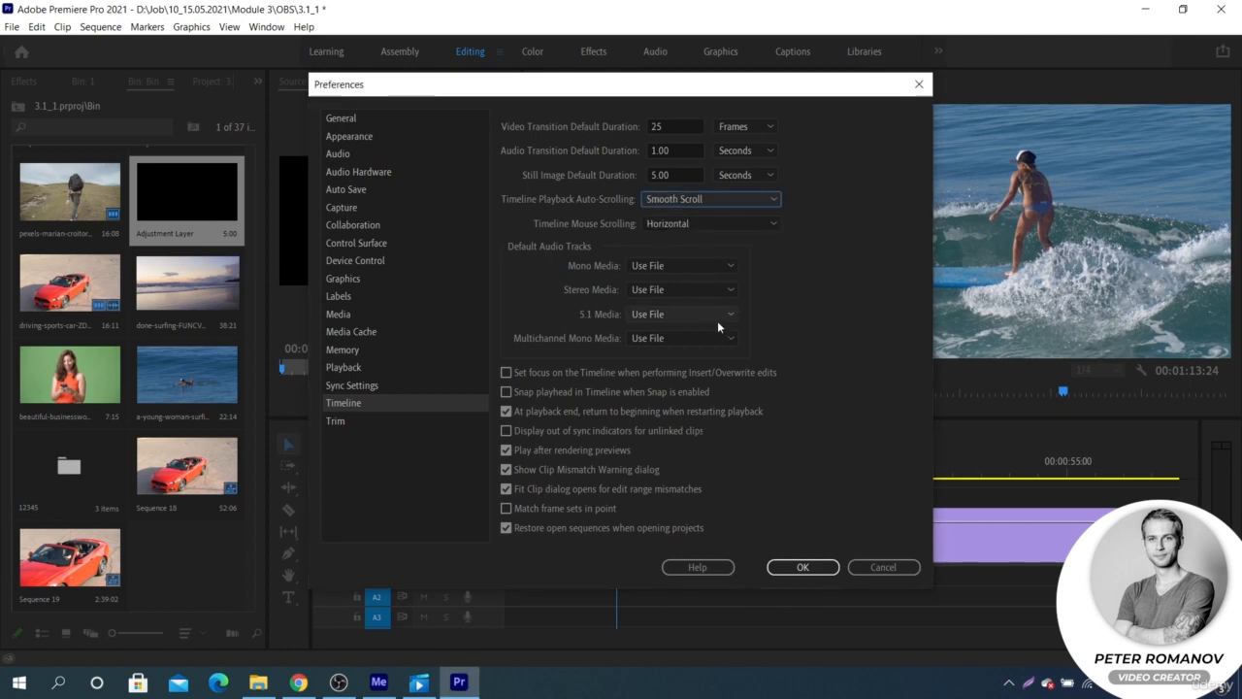
pyautogui.click(798, 568)
pyautogui.press('space')
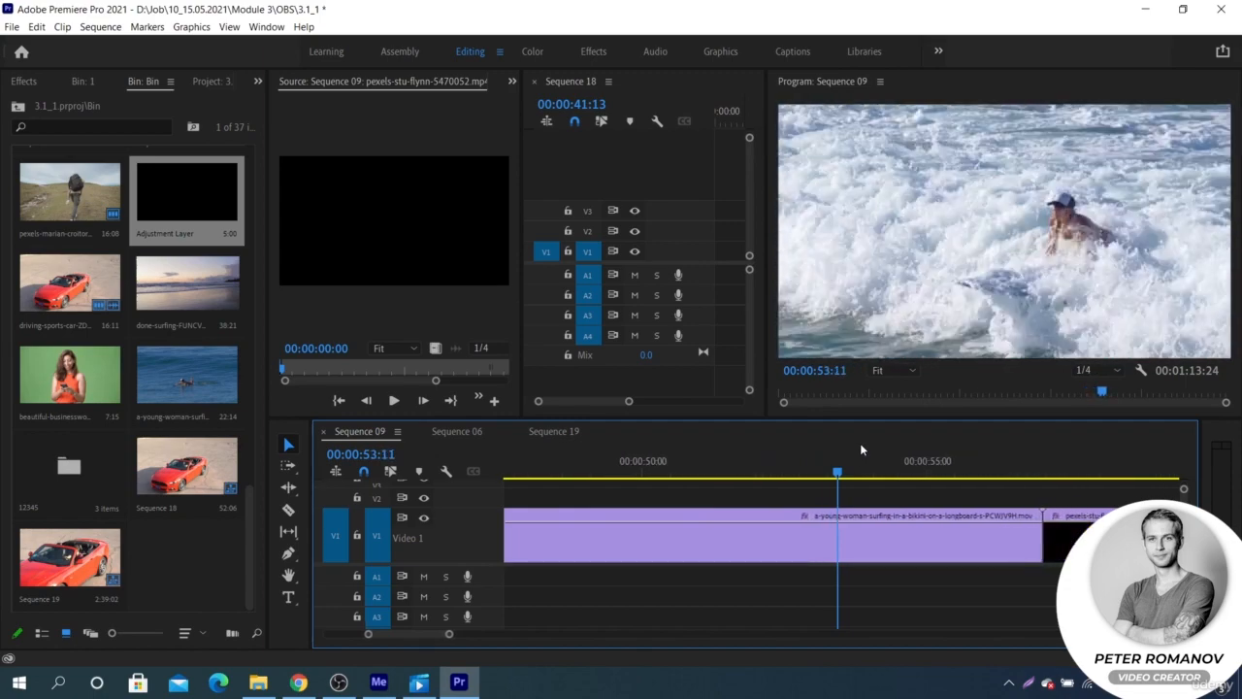
pyautogui.press('space')
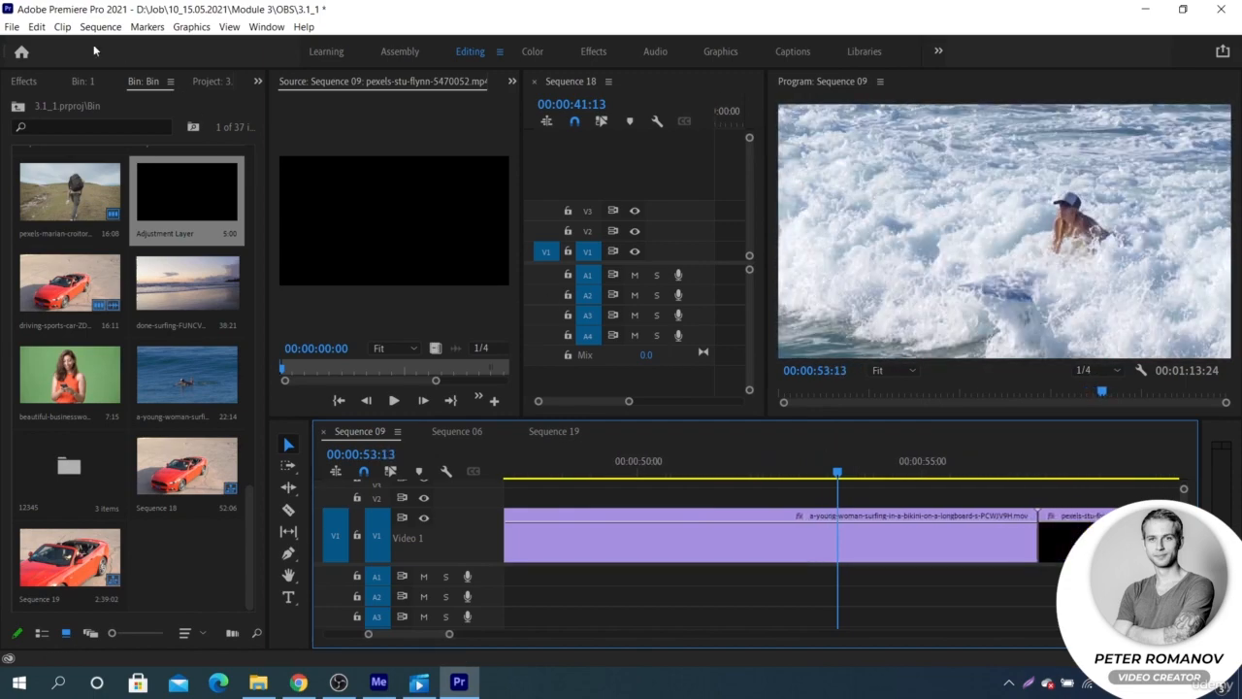
# Review the Timeline Mouse Scrolling options in the Timeline preferences, keep Horizontal, and test scrolling along Sequence 09
pyautogui.click(37, 27)
pyautogui.moveTo(254, 490)
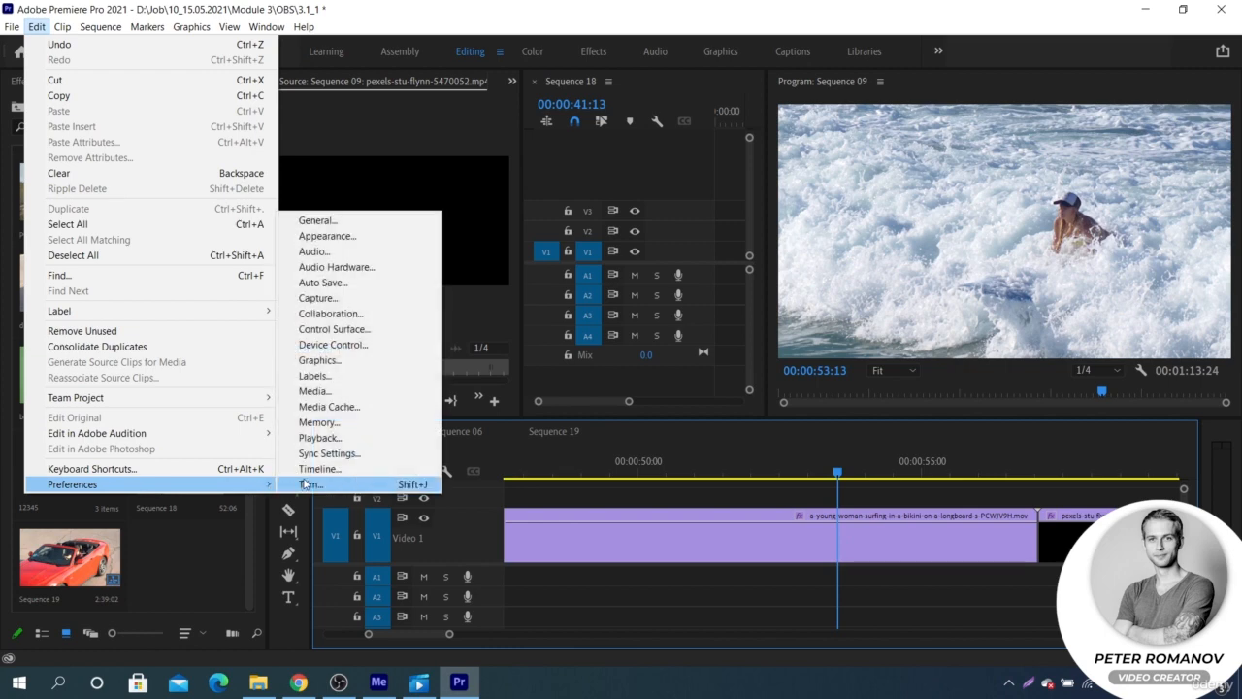
pyautogui.click(312, 471)
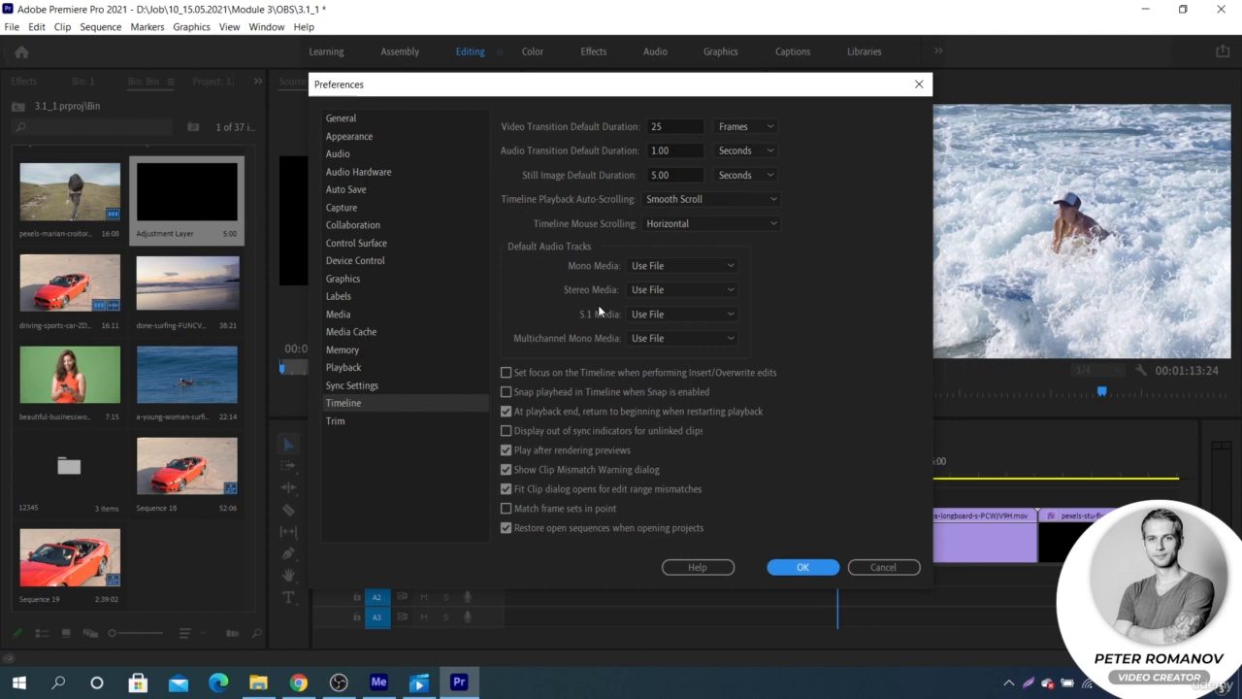
pyautogui.click(681, 223)
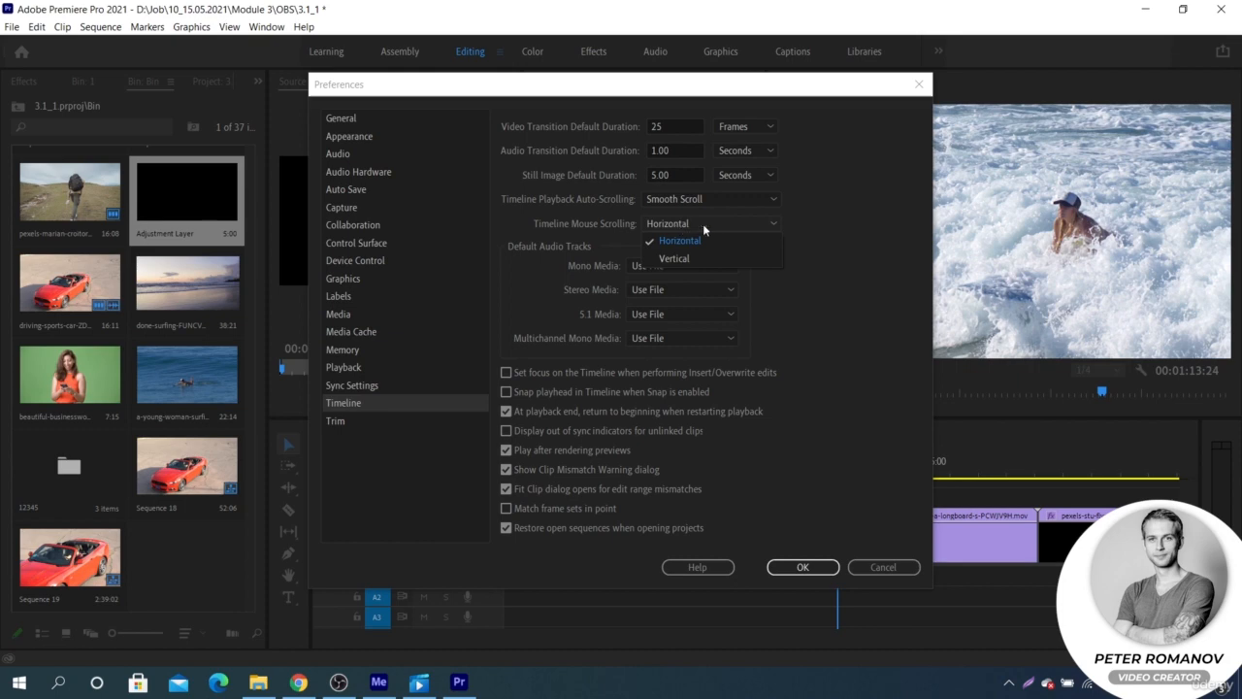
pyautogui.click(796, 568)
pyautogui.scroll(-5, 812, 493)
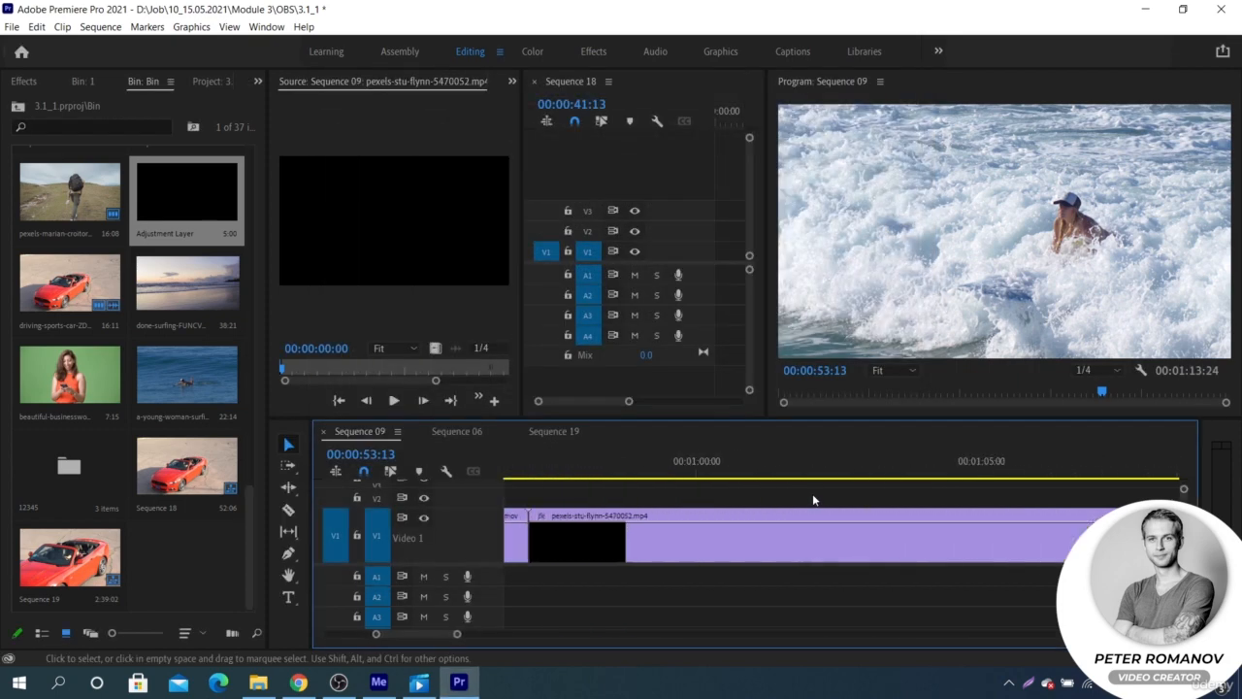
pyautogui.scroll(6, 812, 493)
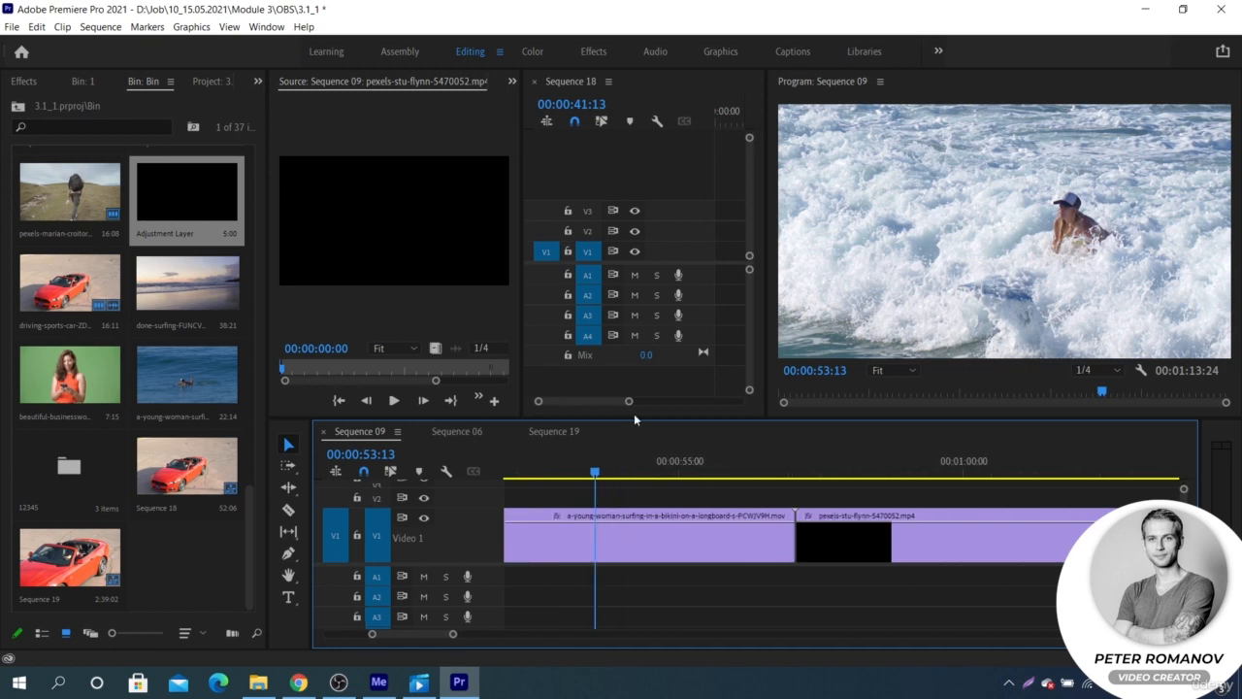
# Enlarge the timeline panel vertically, and review the Stereo Media choices for Default Audio Tracks in the Timeline preferences, keeping Use File
pyautogui.moveTo(636, 420); pyautogui.dragTo(636, 340)
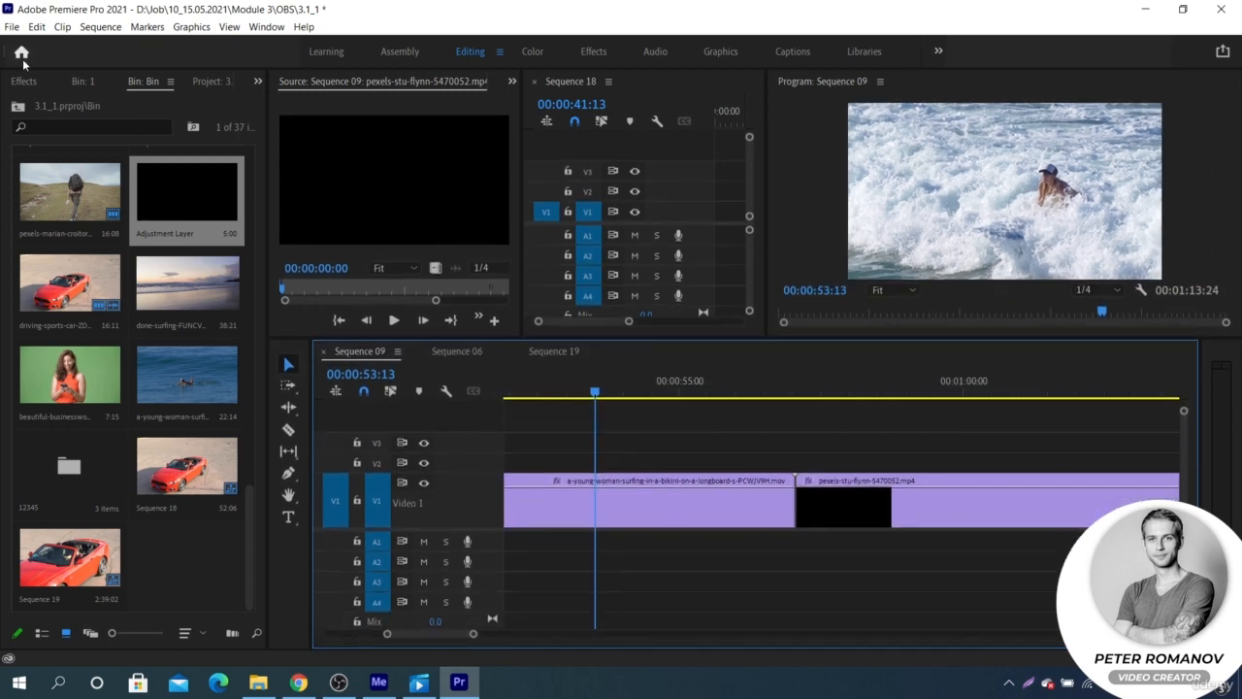
pyautogui.click(37, 26)
pyautogui.moveTo(274, 484)
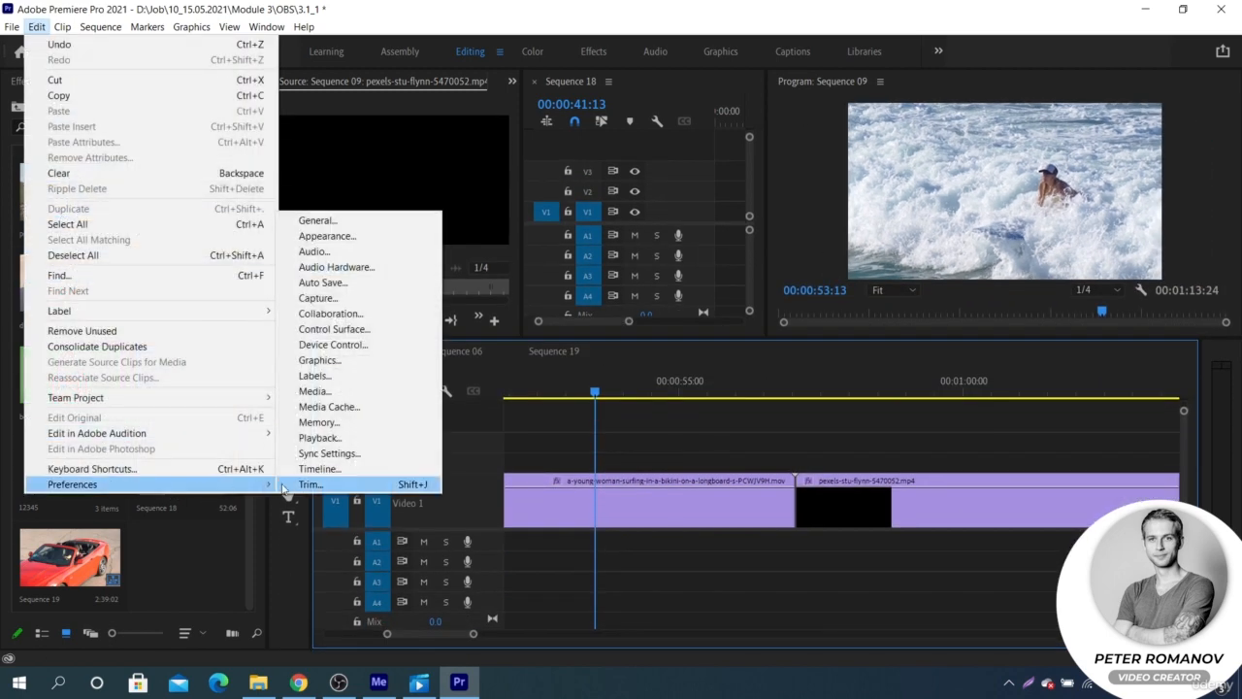
pyautogui.click(308, 467)
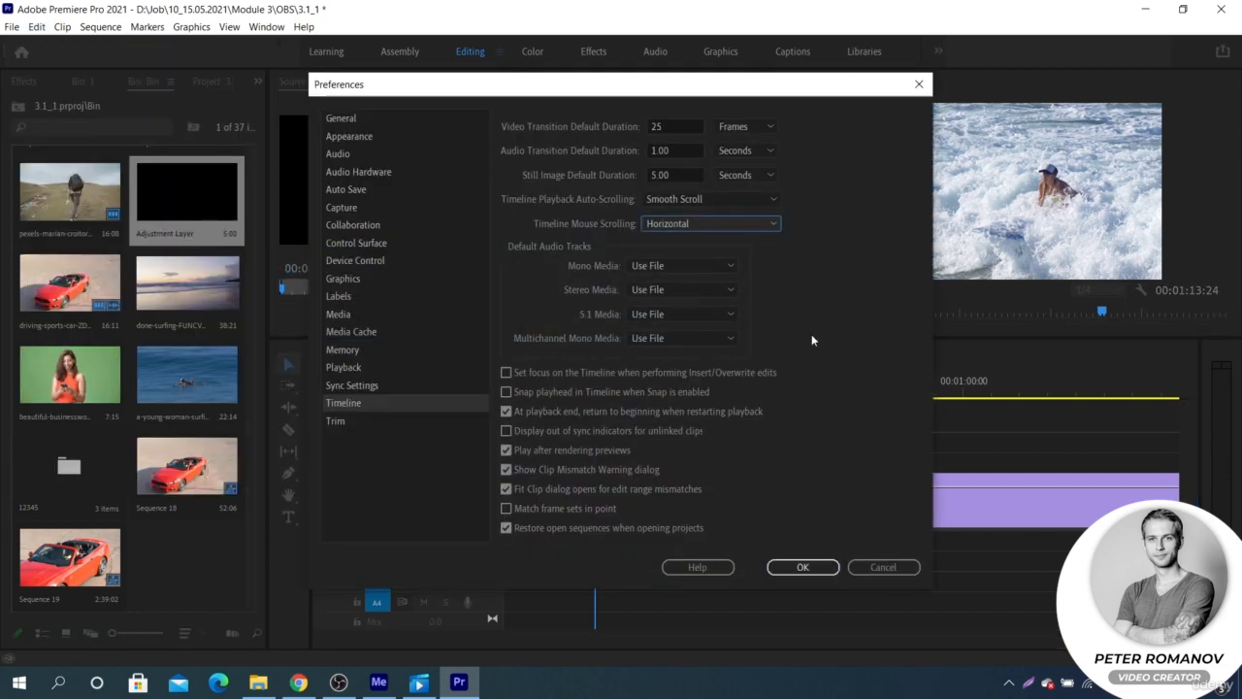
pyautogui.click(665, 289)
pyautogui.click(665, 289)
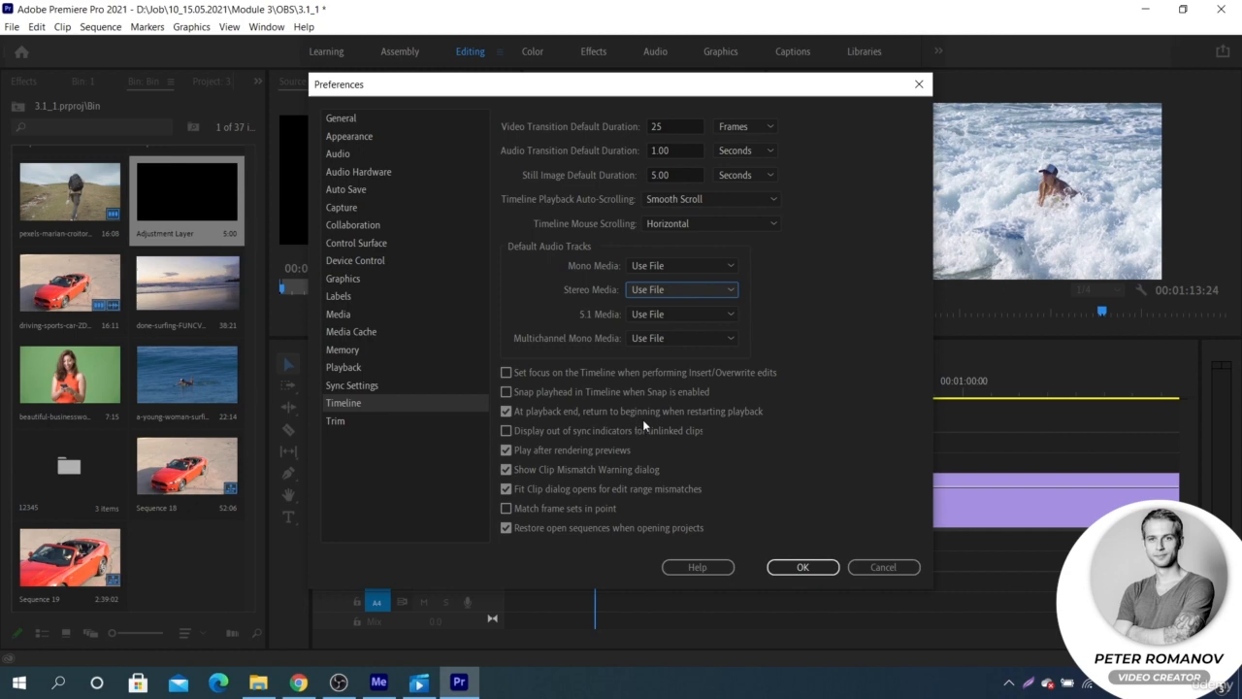
# Try the option Set focus on the Timeline when performing Insert/Overwrite edits, turn it off again and close the preferences
pyautogui.click(506, 373)
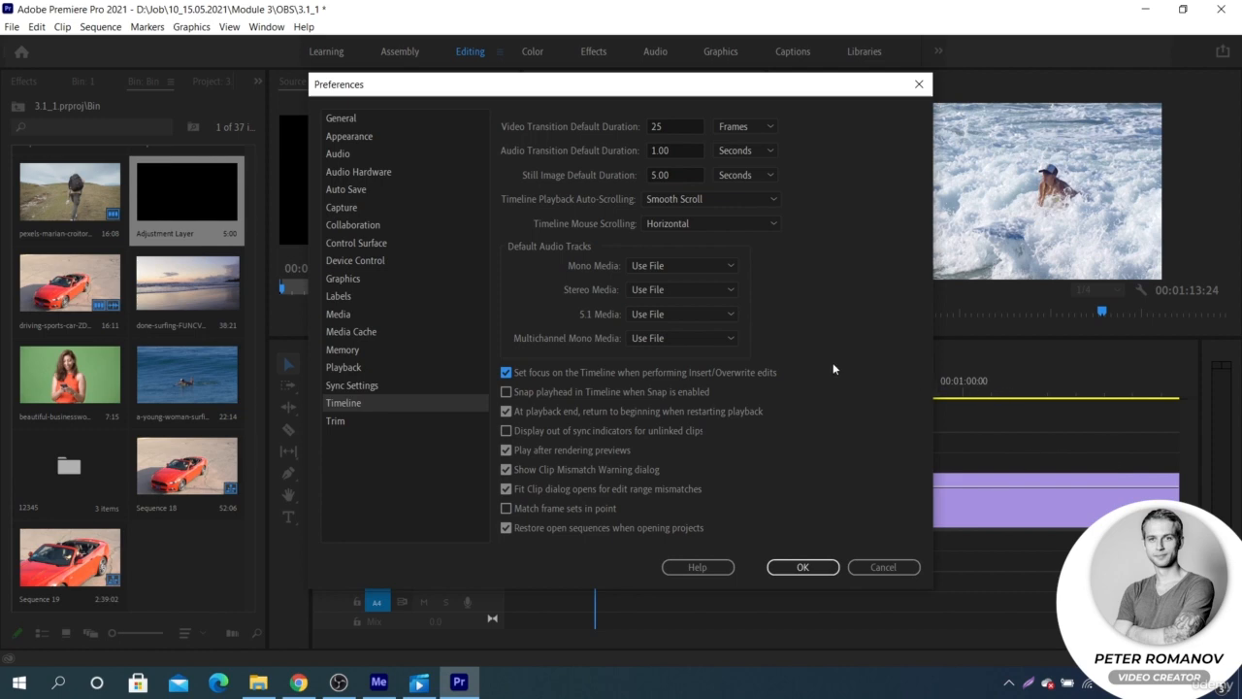
pyautogui.click(506, 372)
pyautogui.click(796, 566)
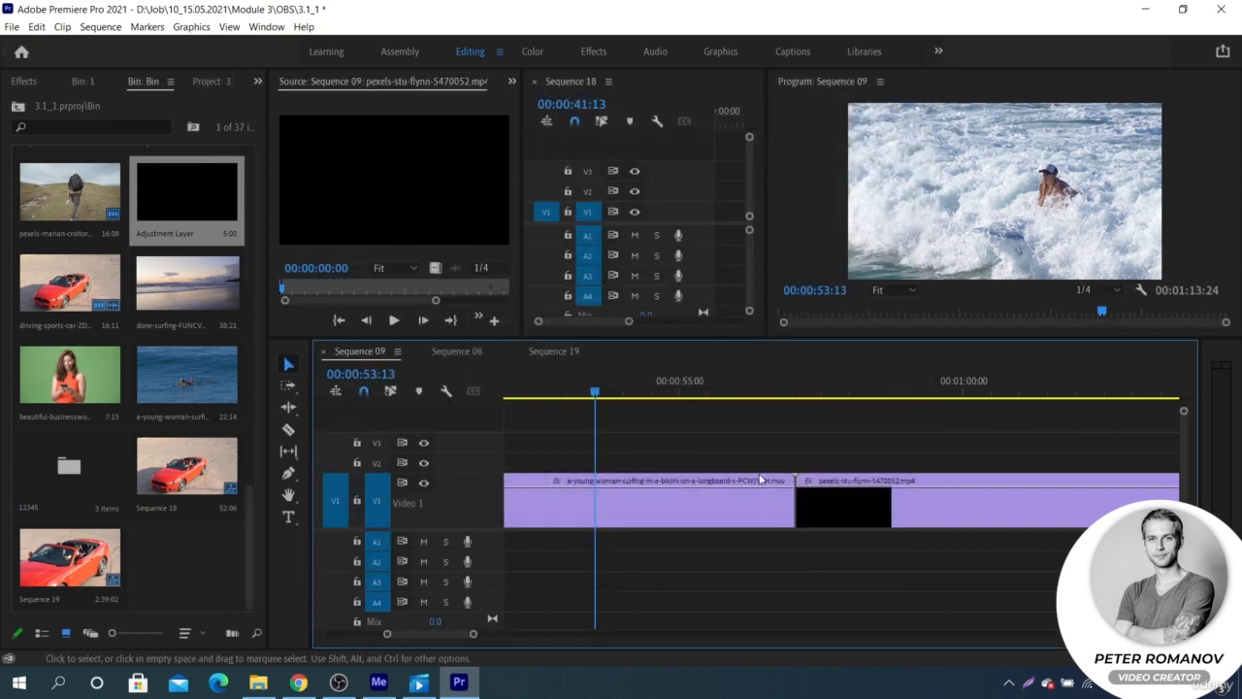
# Play Sequence 09 and move the playhead close to the end of its last clip
pyautogui.press('space')
pyautogui.scroll(-6, 896, 446)
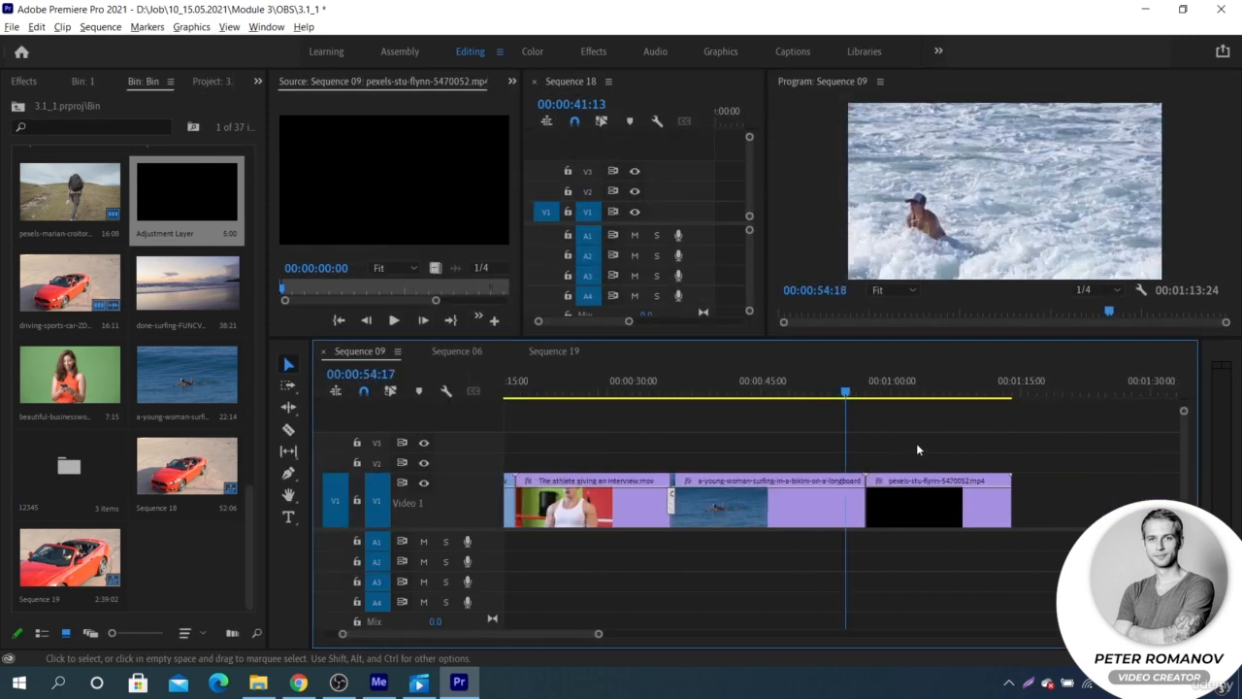
pyautogui.click(946, 392)
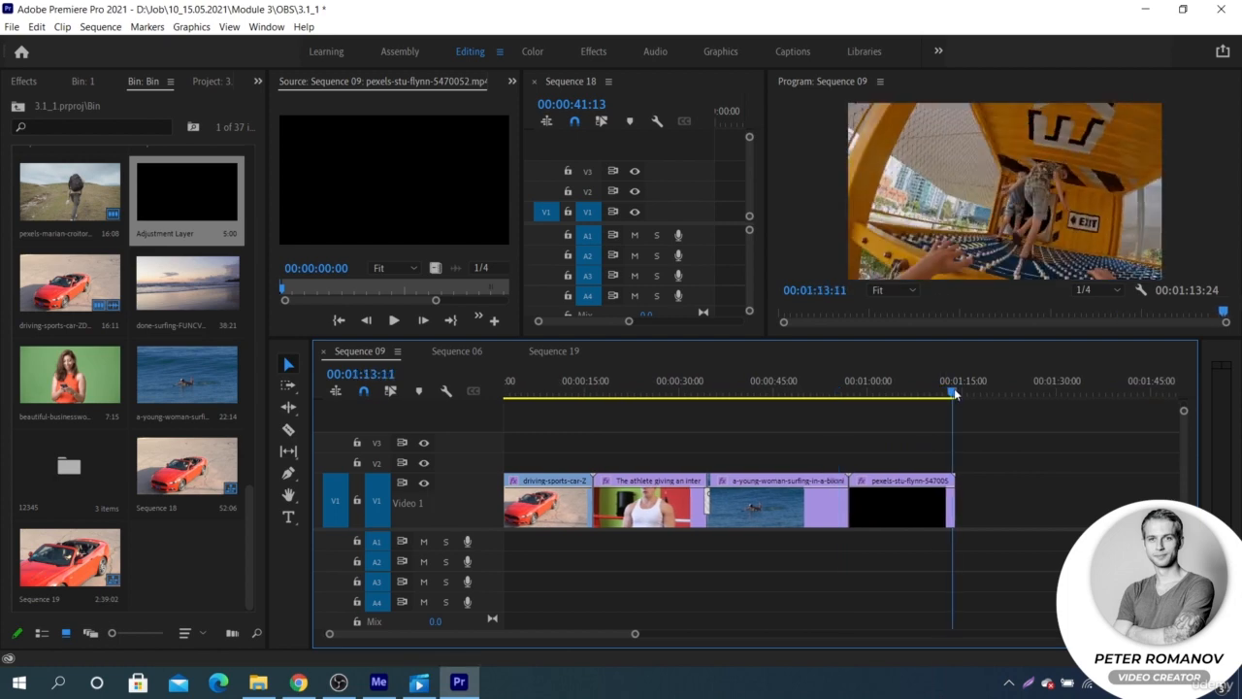
# Turn off Snap playhead in Timeline when Snap is enabled in the Timeline preferences, and test playhead placement near the end of Sequence 09
pyautogui.click(37, 26)
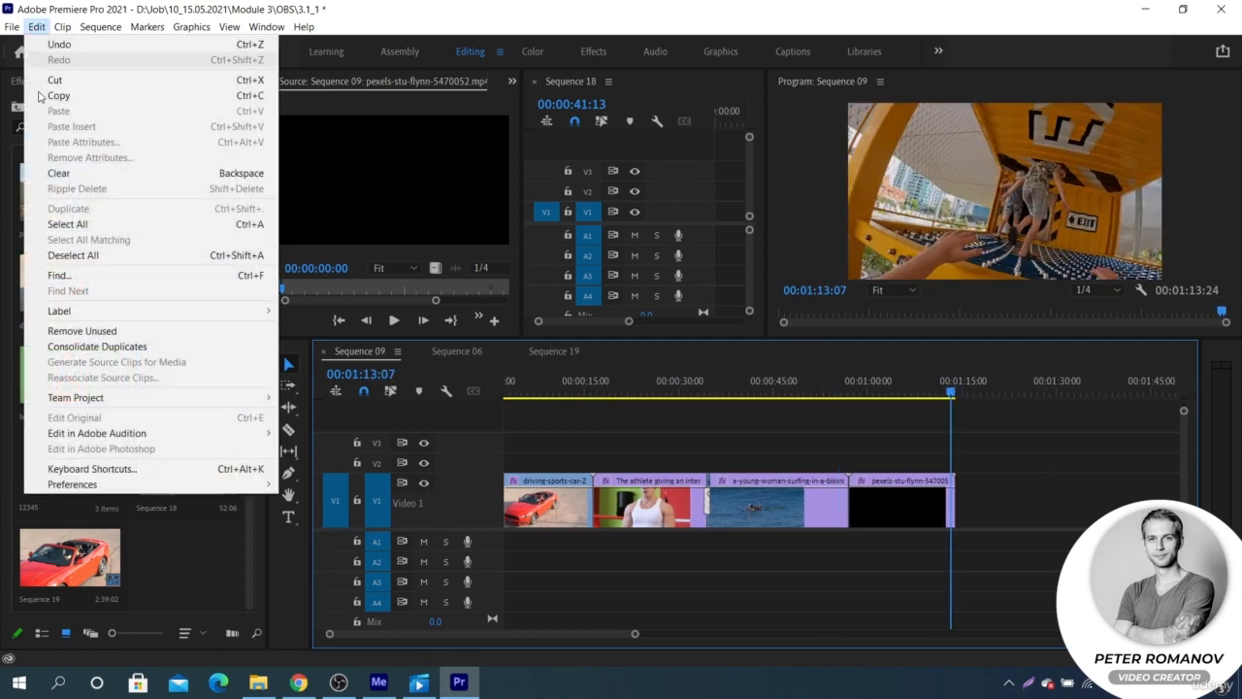
pyautogui.moveTo(107, 484)
pyautogui.click(330, 469)
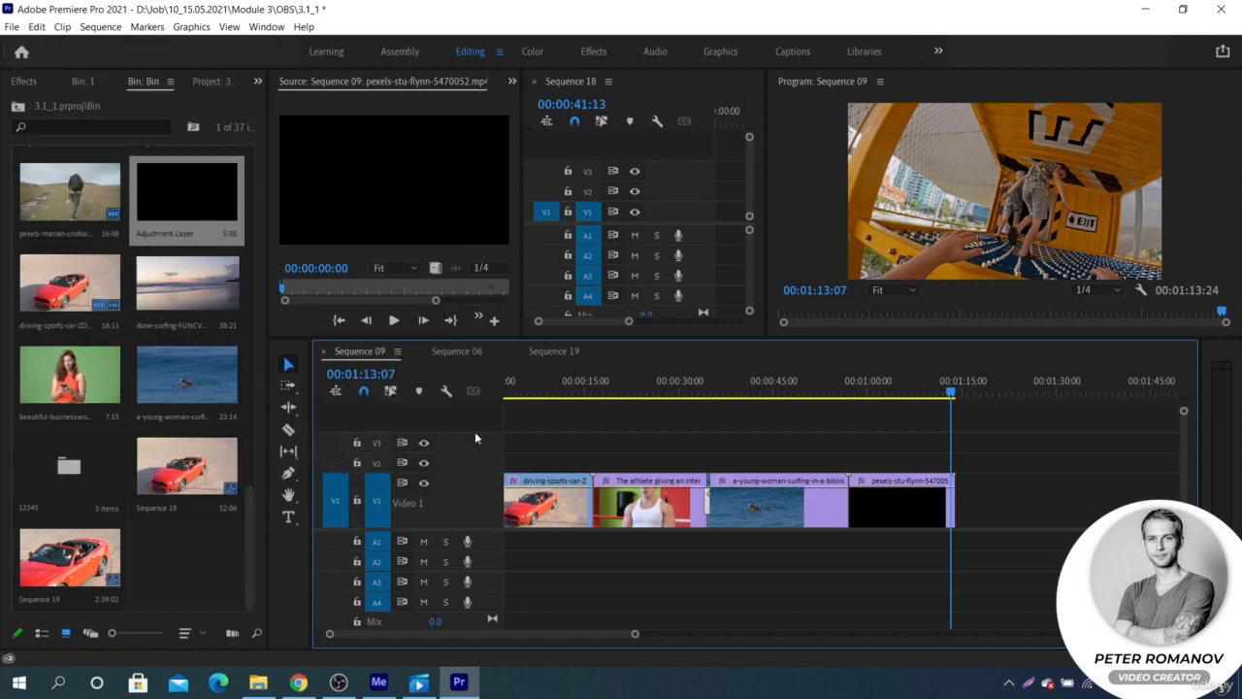
pyautogui.click(506, 391)
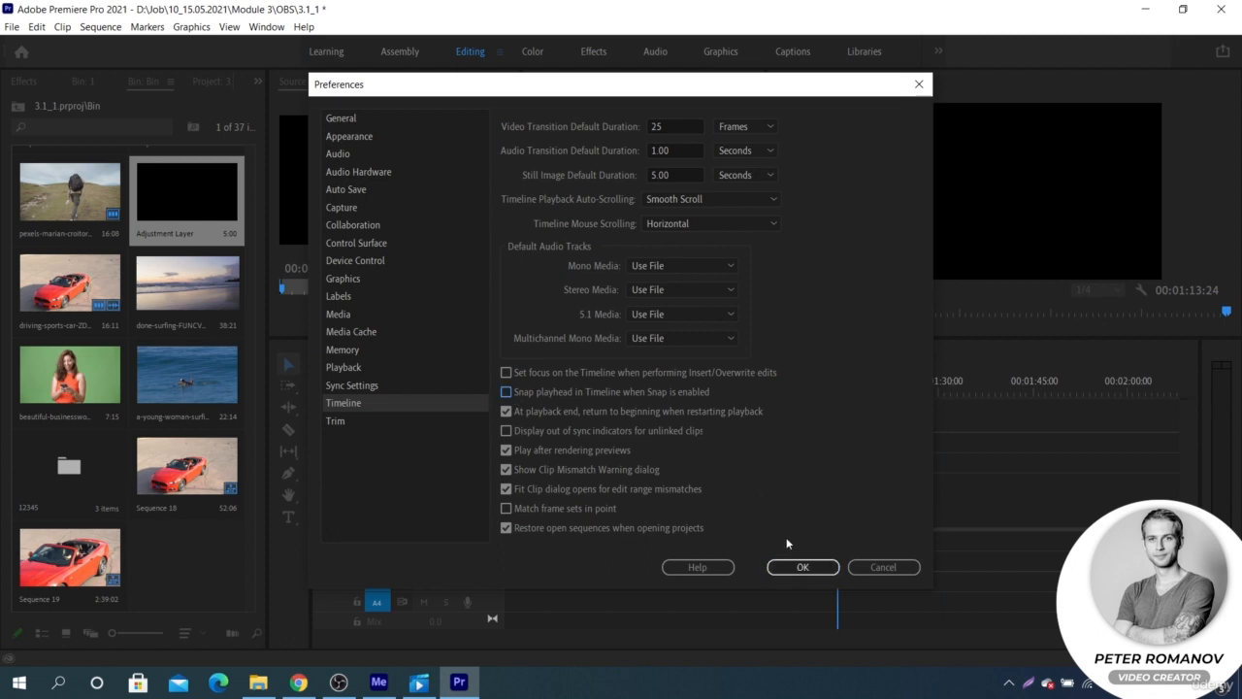
pyautogui.click(800, 569)
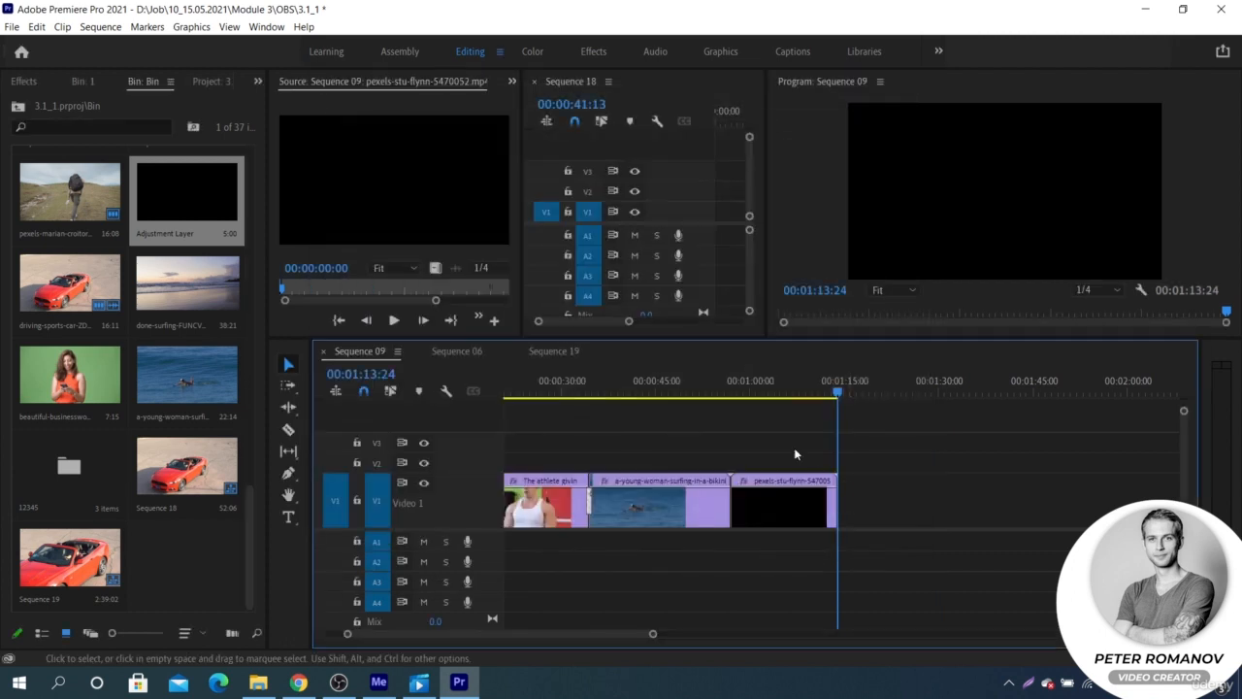
pyautogui.click(823, 392)
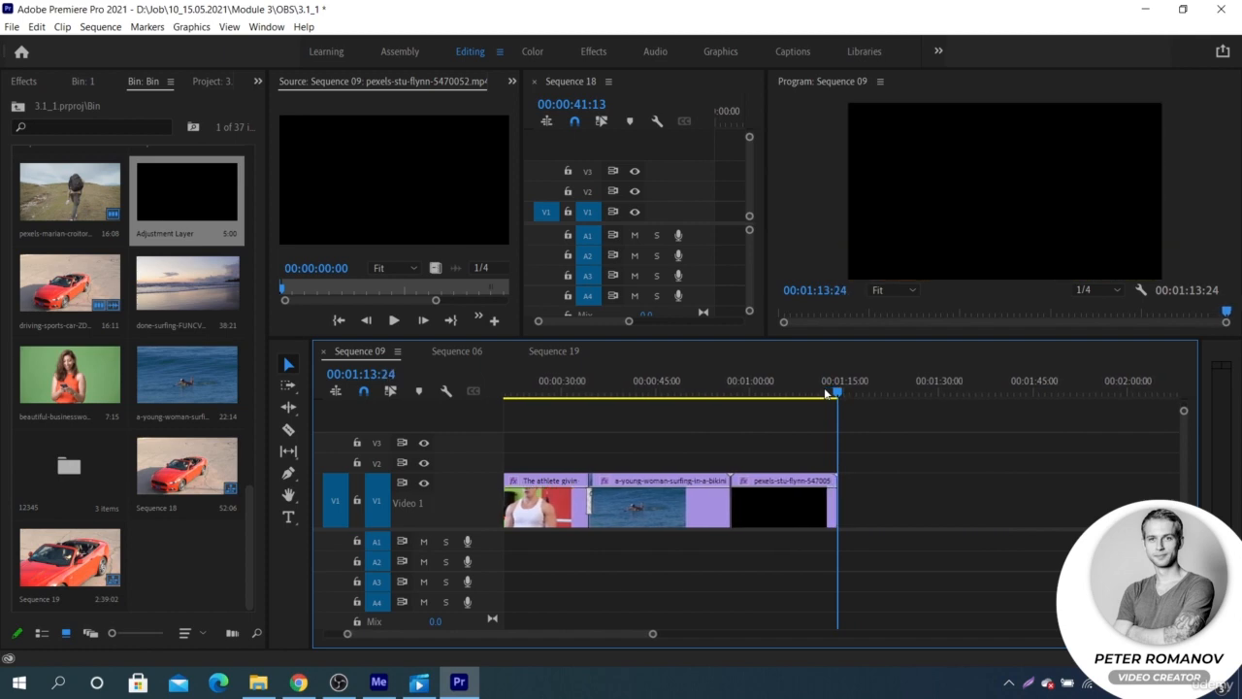
# In the Timeline preferences, disable returning to the beginning at playback end and enable Display out of sync indicators for unlinked clips
pyautogui.click(36, 26)
pyautogui.moveTo(167, 490)
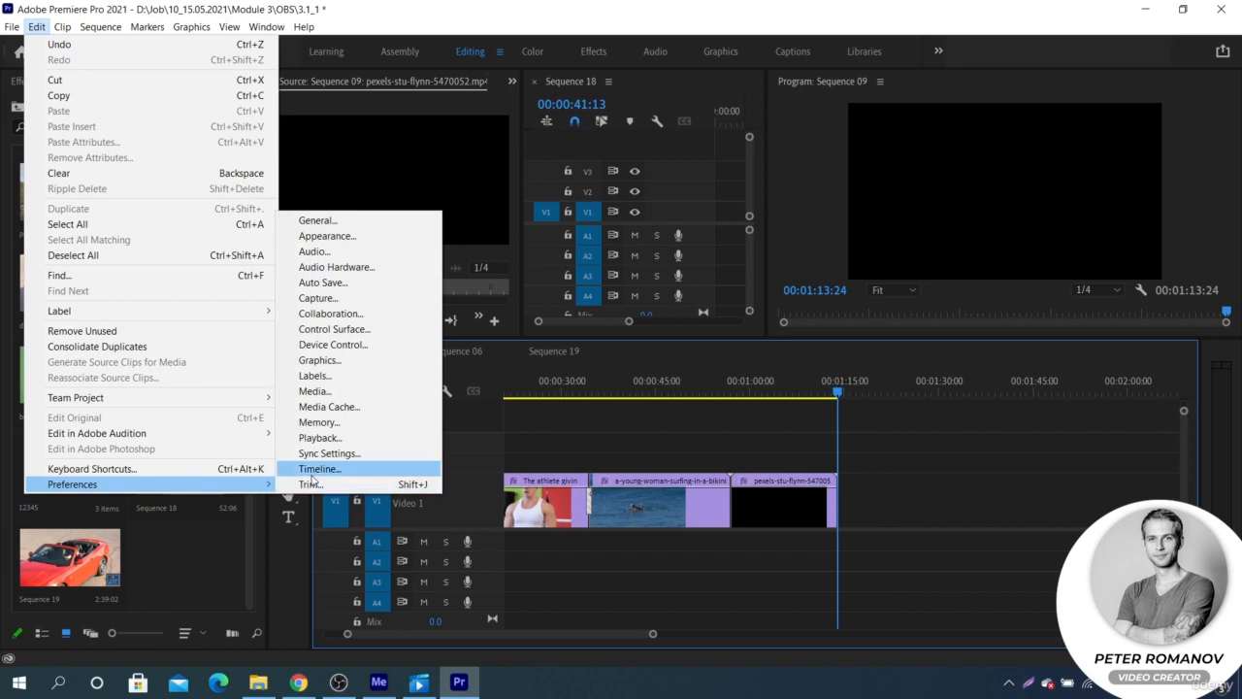
pyautogui.click(293, 473)
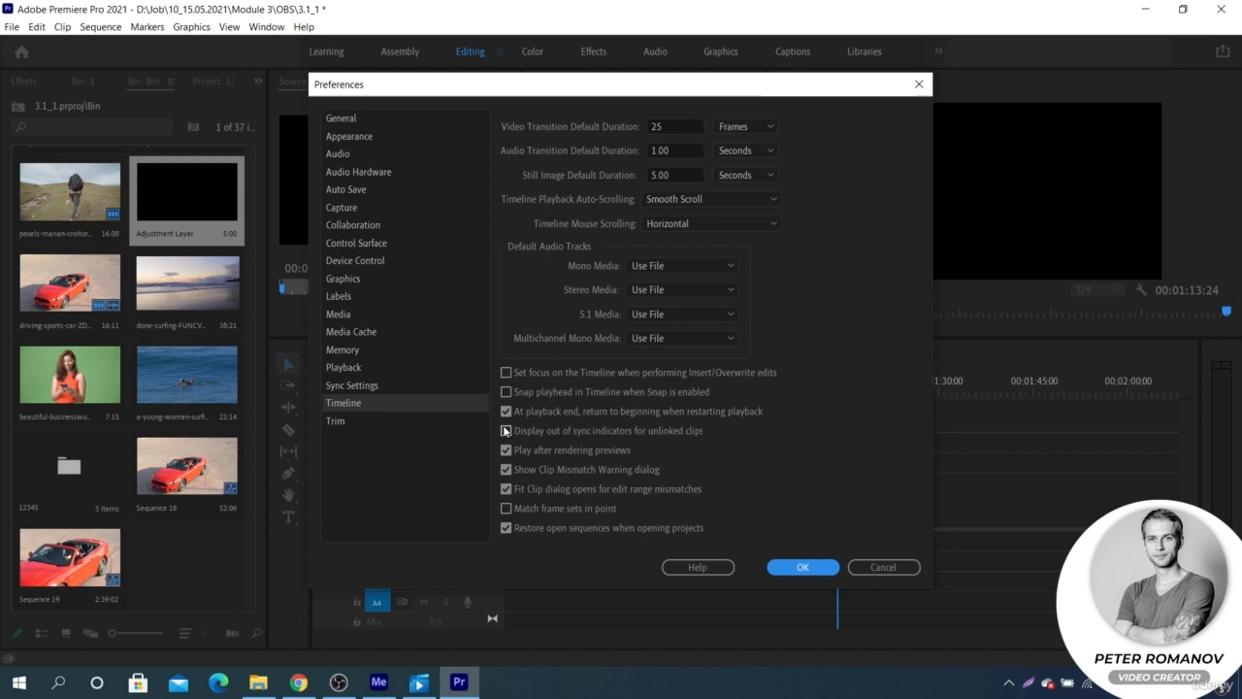
pyautogui.click(506, 412)
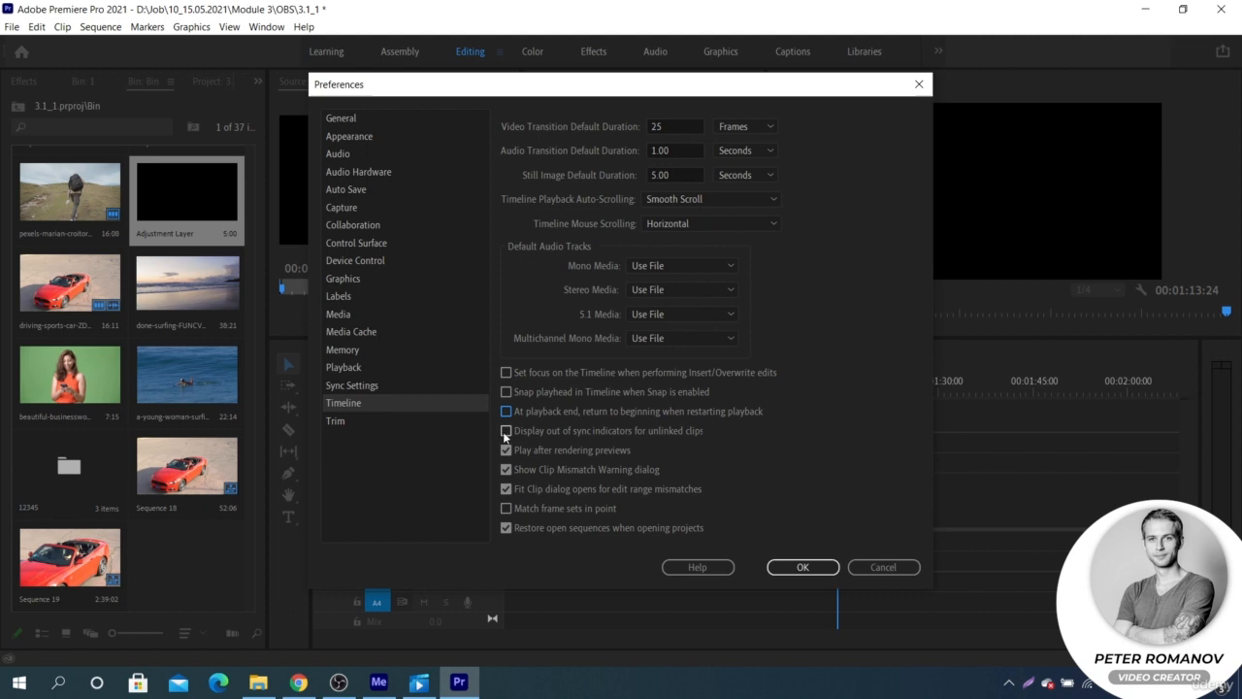
pyautogui.click(789, 566)
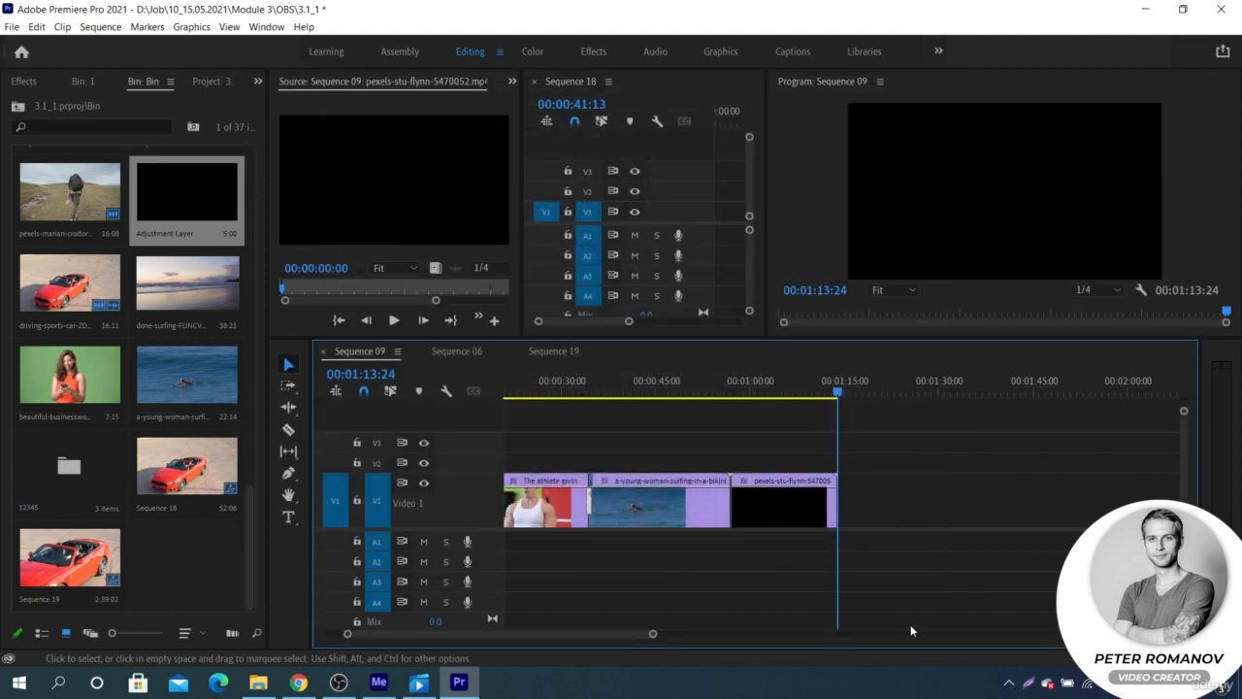
# Place the driving-sports-car clip on V1 and A1 beyond the last clip of Sequence 09, with its audio offset about 5 seconds later
pyautogui.scroll(-2, 679, 541)
pyautogui.scroll(-2, 679, 541)
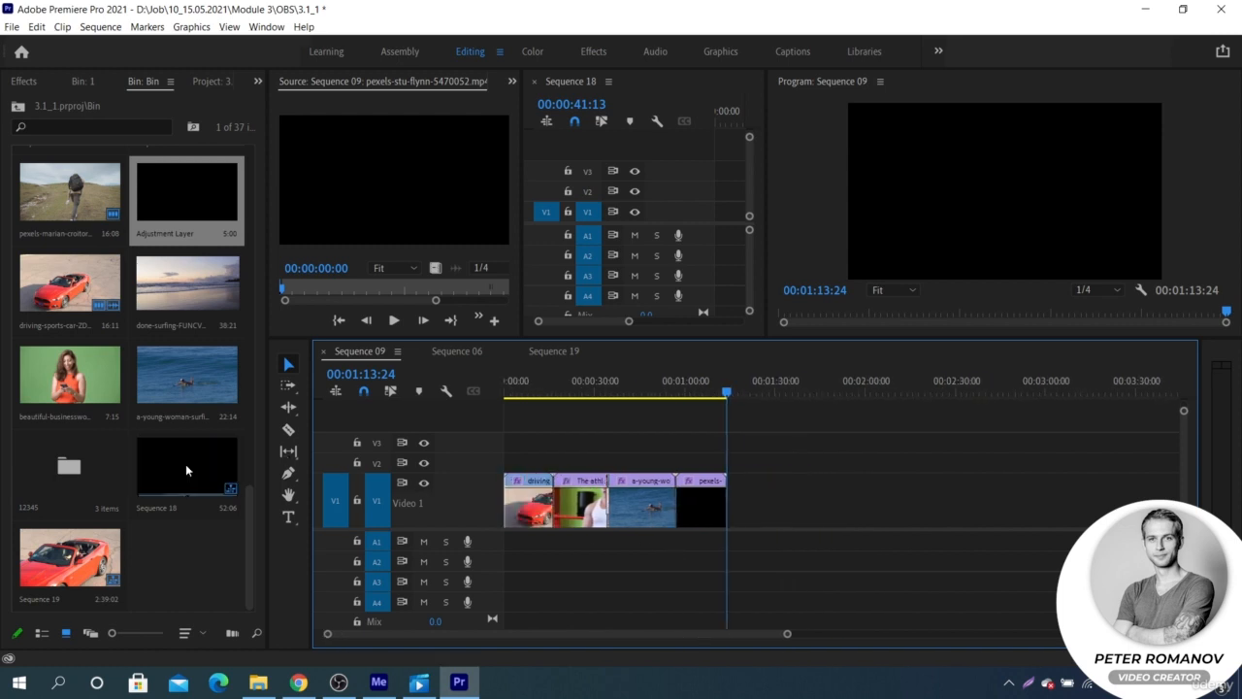
pyautogui.moveTo(69, 291); pyautogui.dragTo(835, 550)
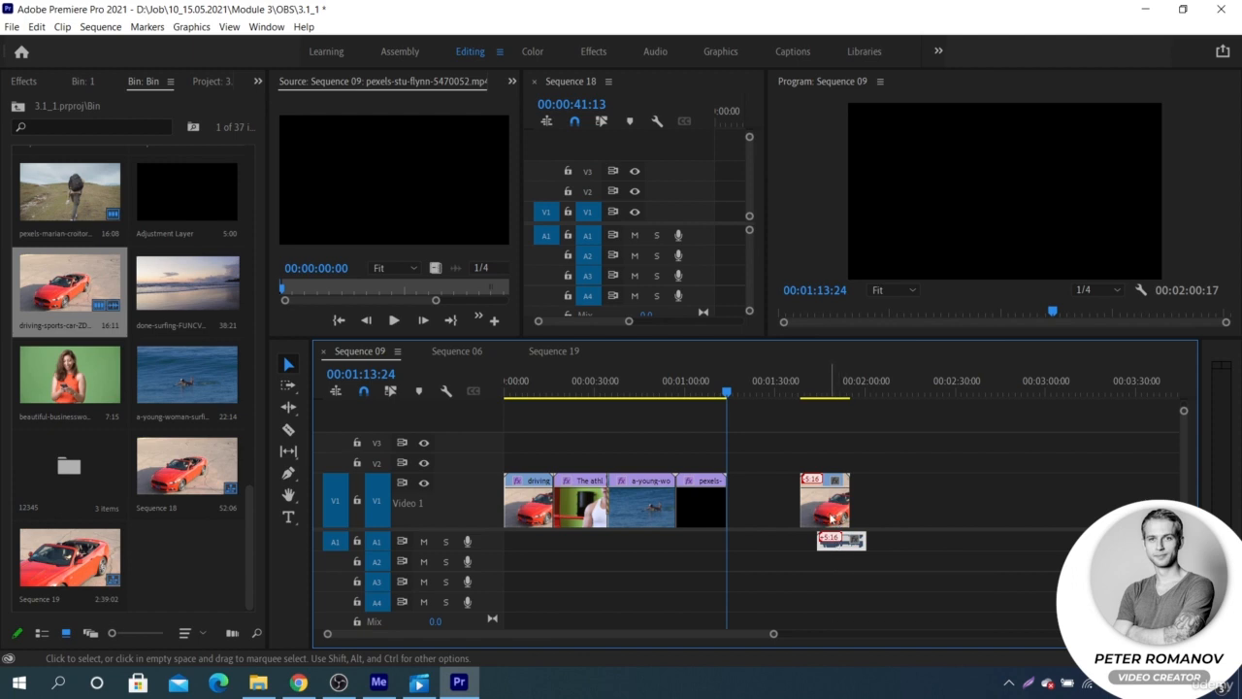
# Select both the video and audio parts of the added driving-sports-car clip in Sequence 09 and unlink them
pyautogui.rightClick(824, 507)
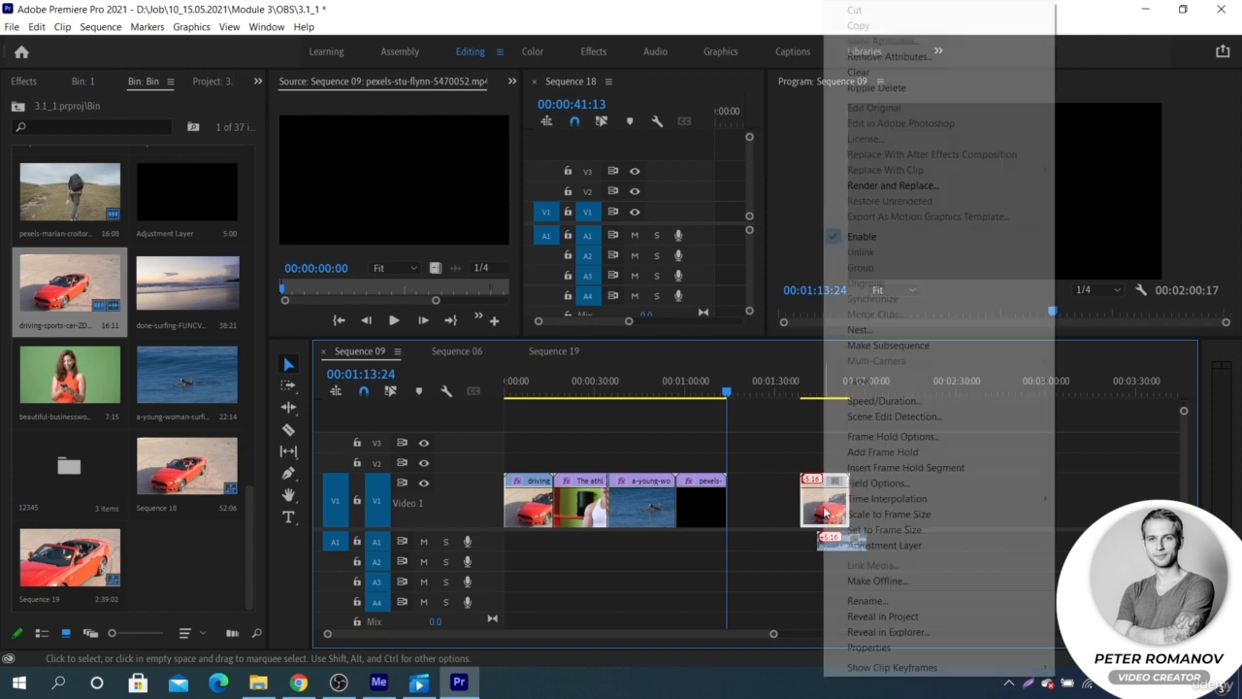
pyautogui.click(796, 457)
pyautogui.moveTo(821, 457); pyautogui.dragTo(855, 545)
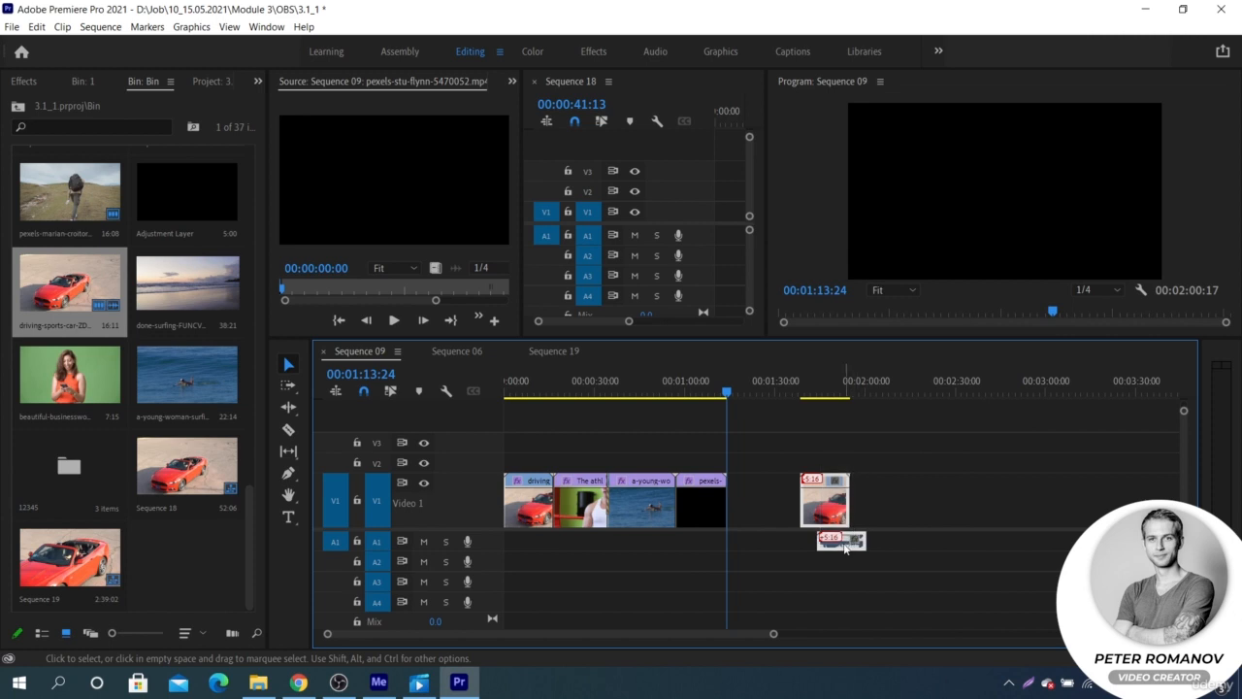
pyautogui.rightClick(845, 548)
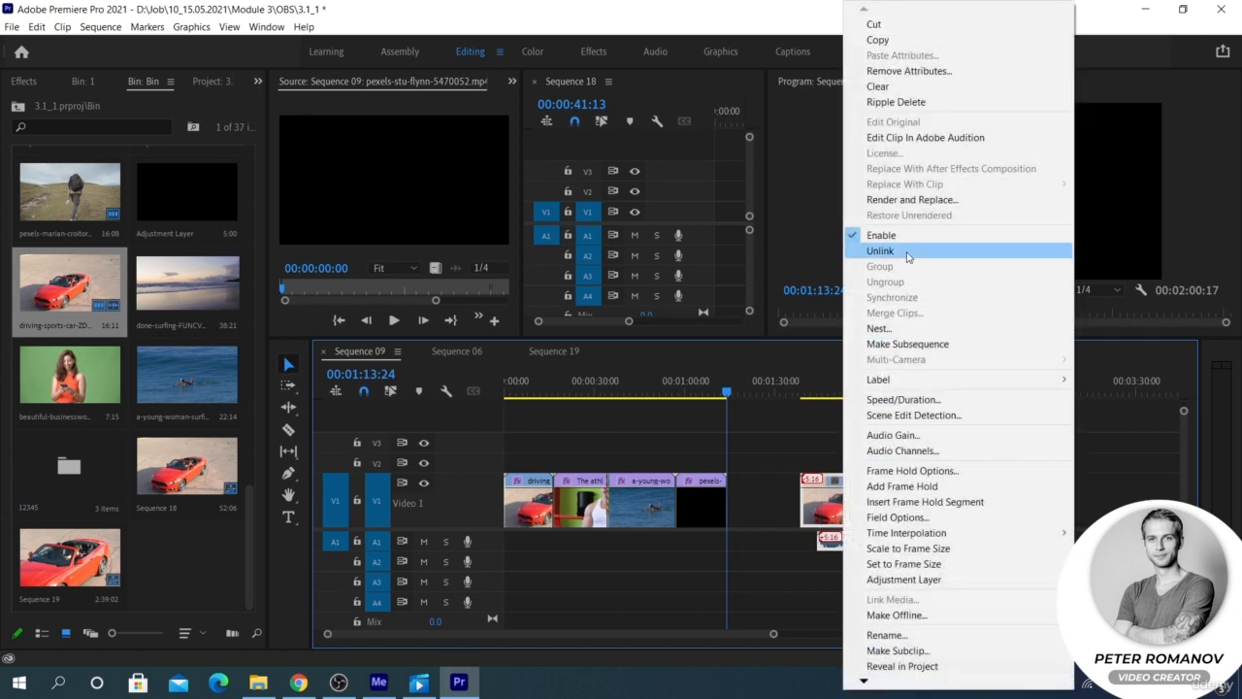
pyautogui.click(908, 253)
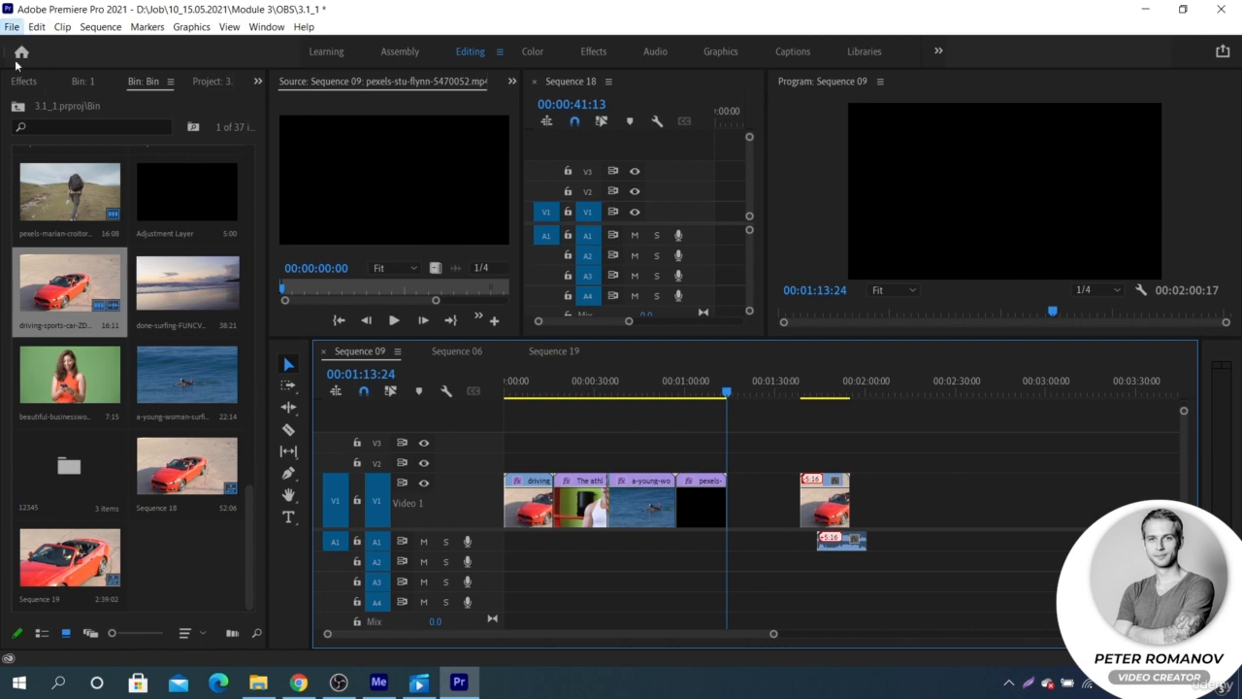
# Turn off Display out of sync indicators for unlinked clips in the Timeline preferences and apply the change
pyautogui.click(12, 27)
pyautogui.press('Escape')
pyautogui.click(37, 27)
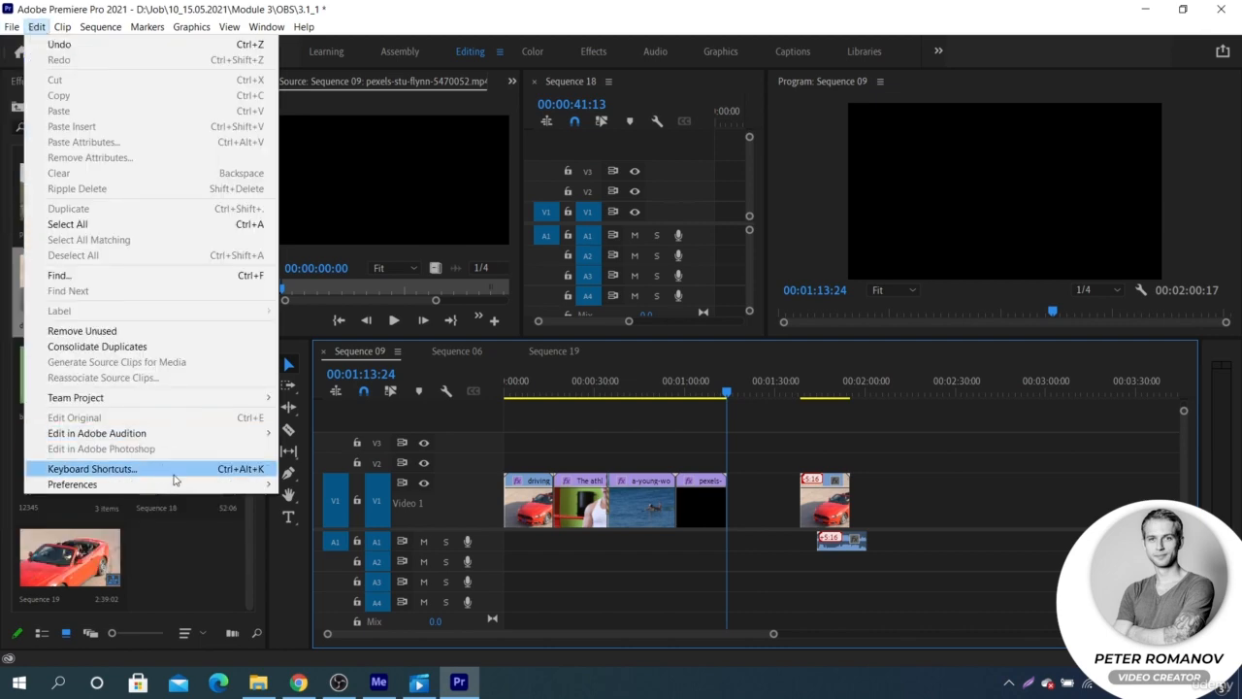
pyautogui.moveTo(222, 484)
pyautogui.click(320, 470)
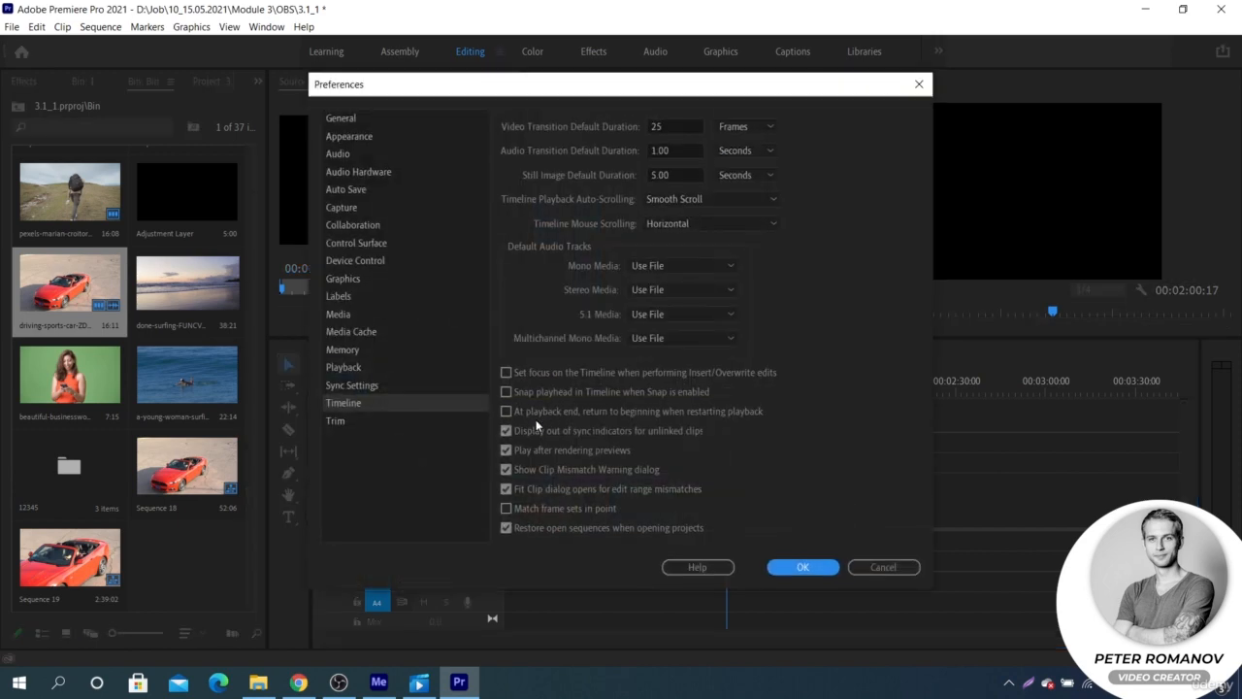
pyautogui.click(544, 431)
pyautogui.click(803, 566)
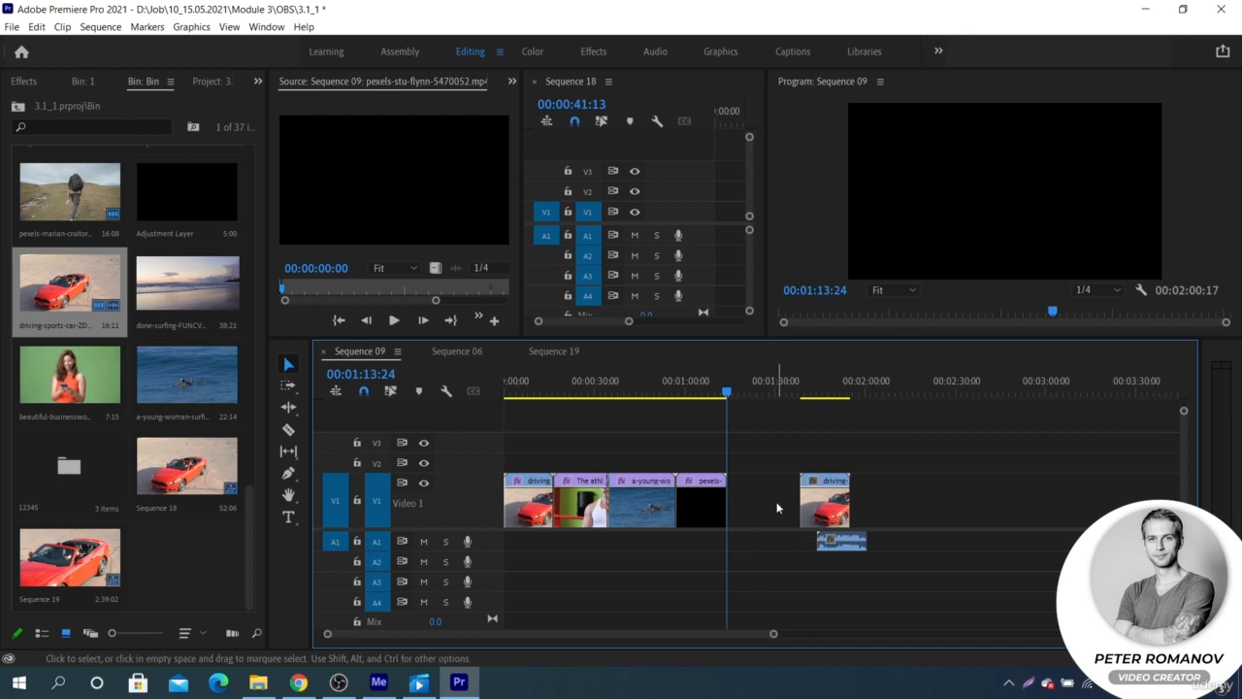
# Turn off Play after rendering previews in the Timeline preferences, and move the playhead onto the added driving-sports-car clip at 00:01:43:24
pyautogui.click(36, 26)
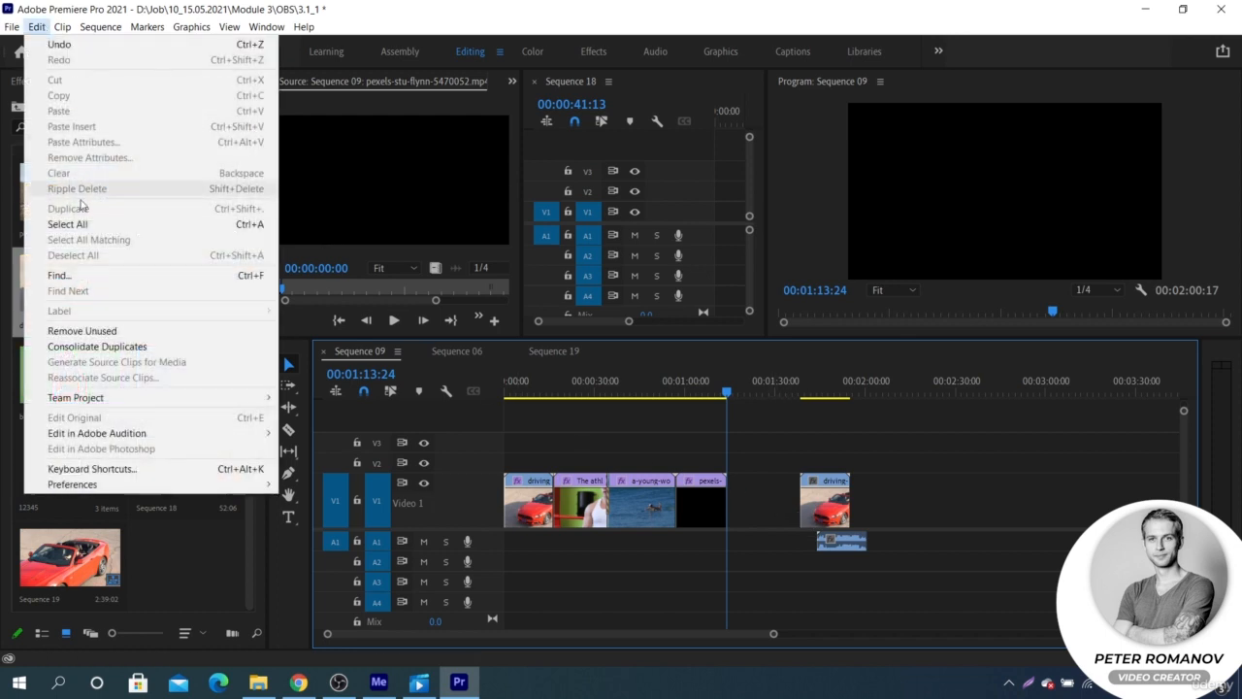
pyautogui.moveTo(258, 484)
pyautogui.click(334, 485)
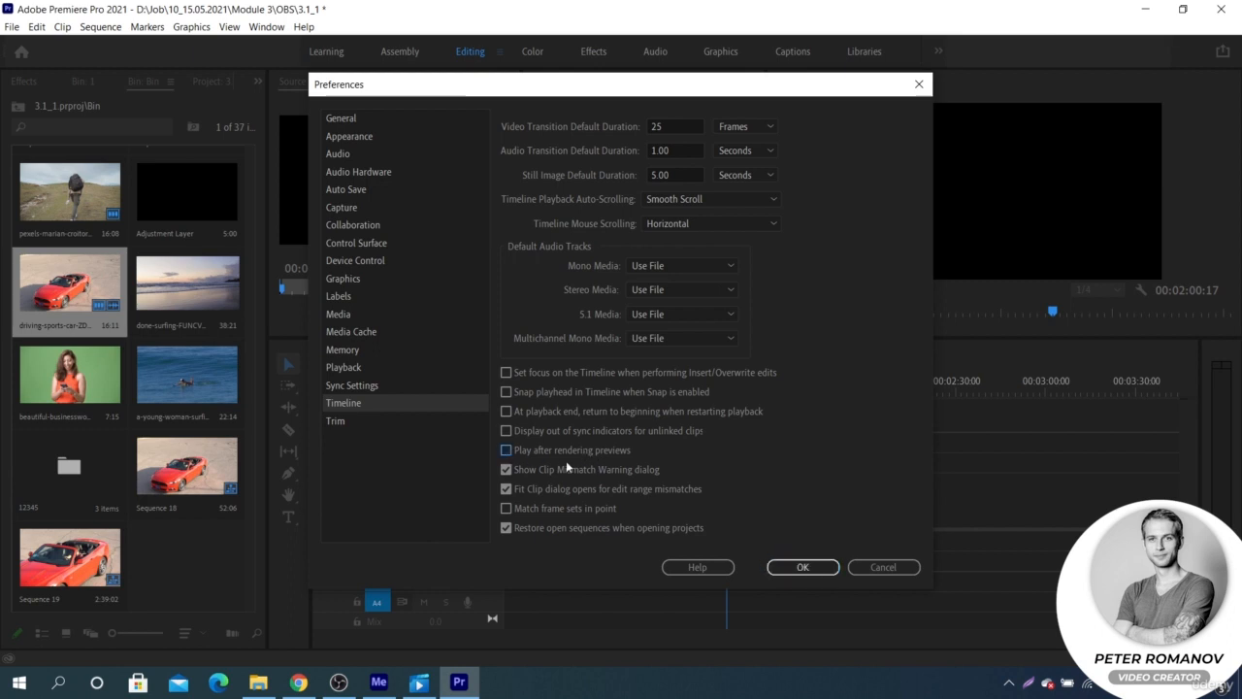
pyautogui.click(774, 564)
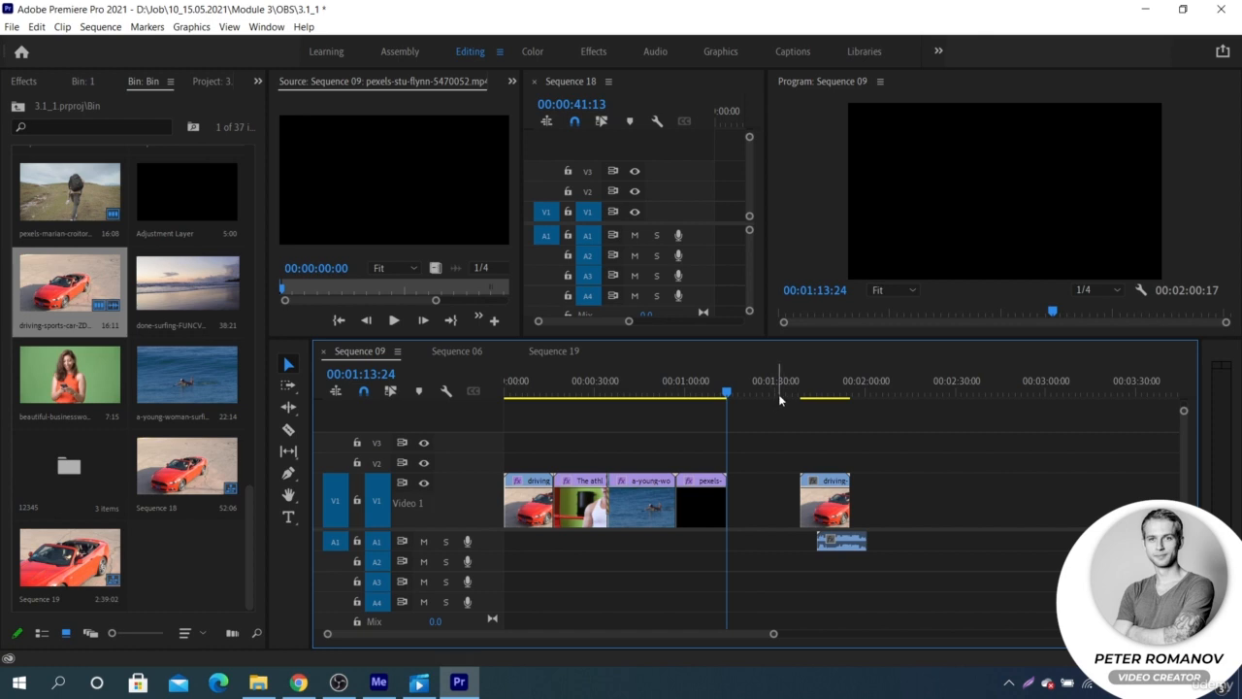
pyautogui.click(816, 392)
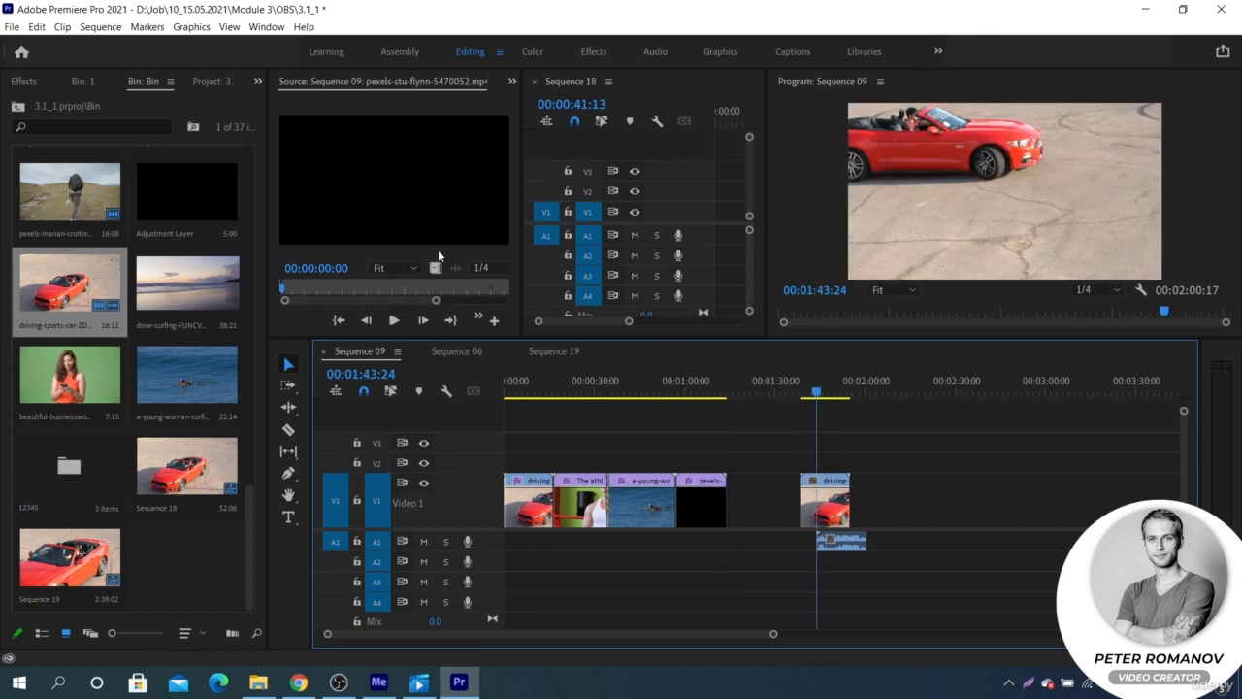
# Review the Match frame sets in point option in the Timeline preferences, and open the driving-sports-car and young-woman-surfing clips in the Source Monitor
pyautogui.click(42, 29)
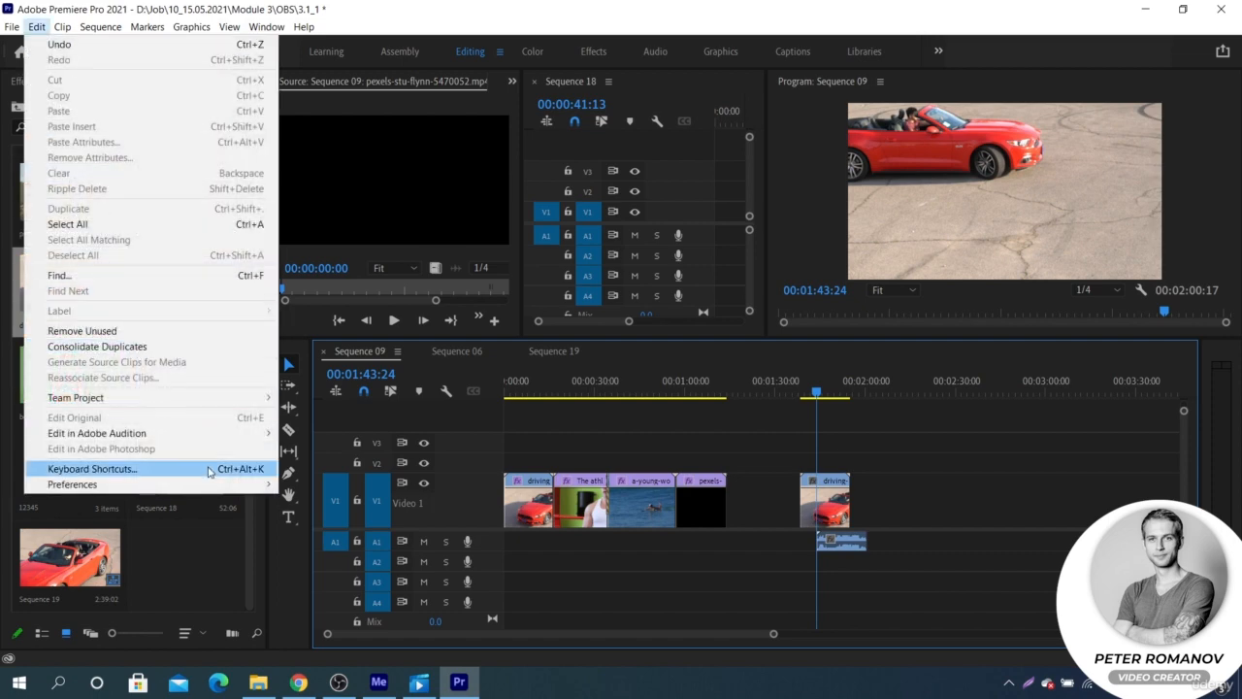
pyautogui.moveTo(155, 484)
pyautogui.click(304, 469)
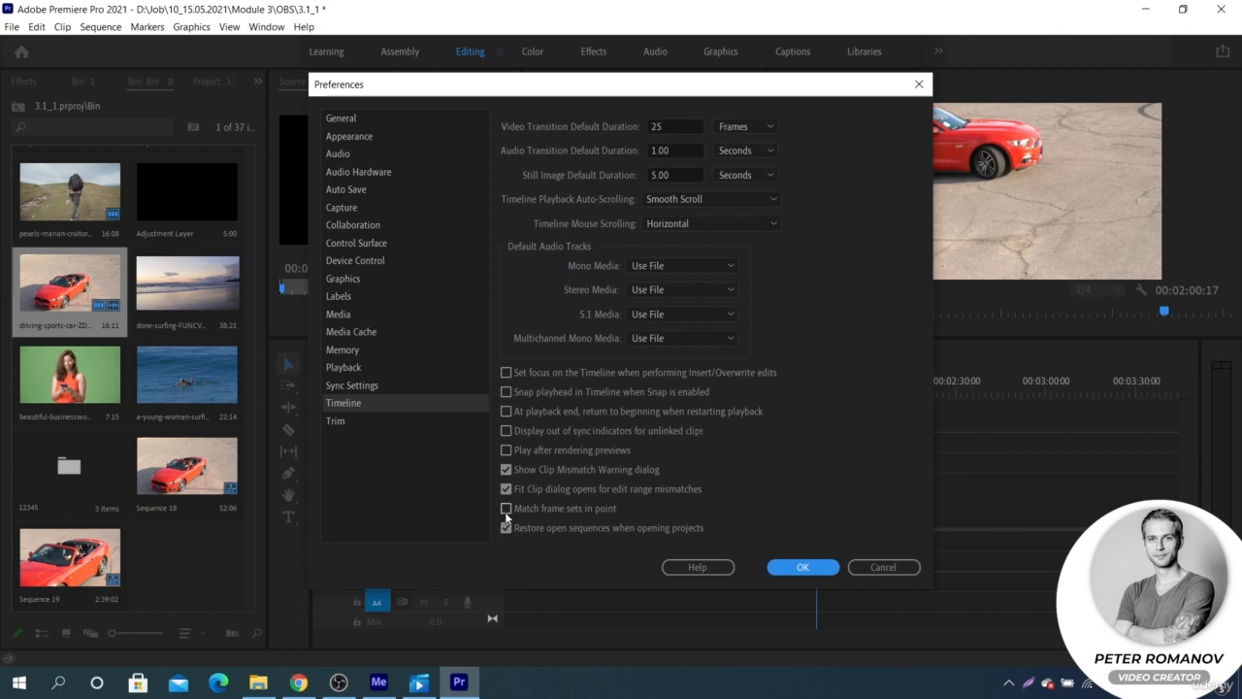
pyautogui.click(793, 569)
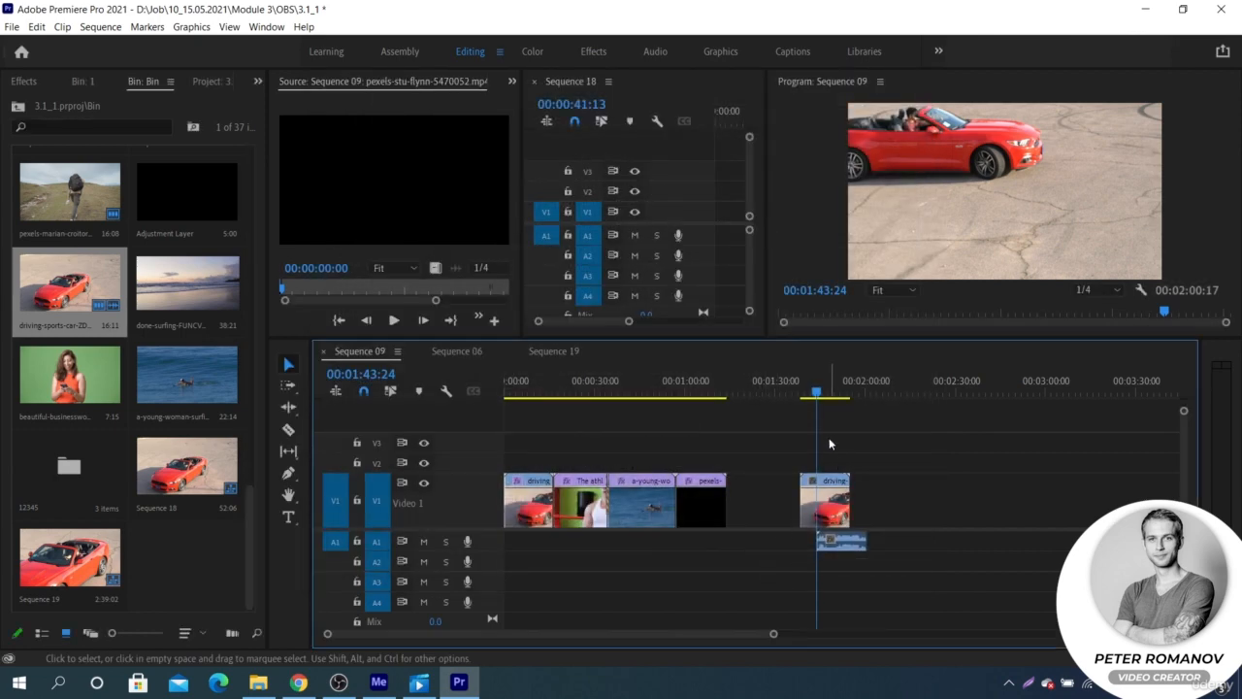
pyautogui.doubleClick(823, 512)
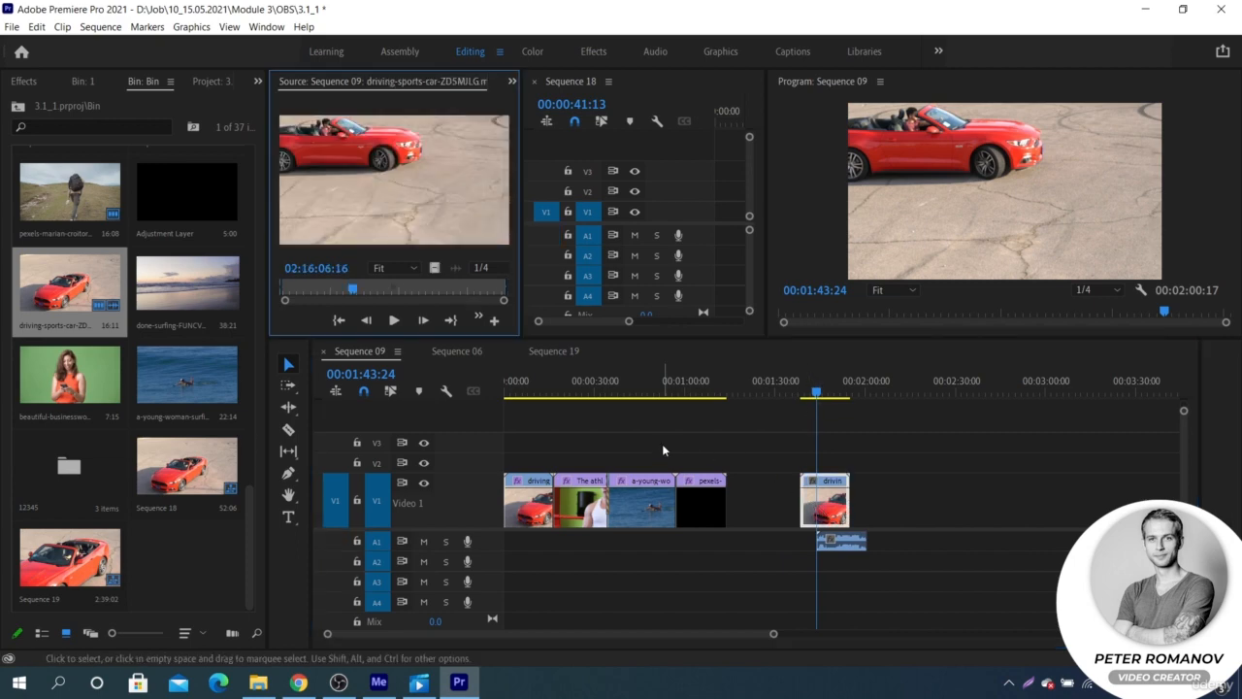
pyautogui.doubleClick(633, 491)
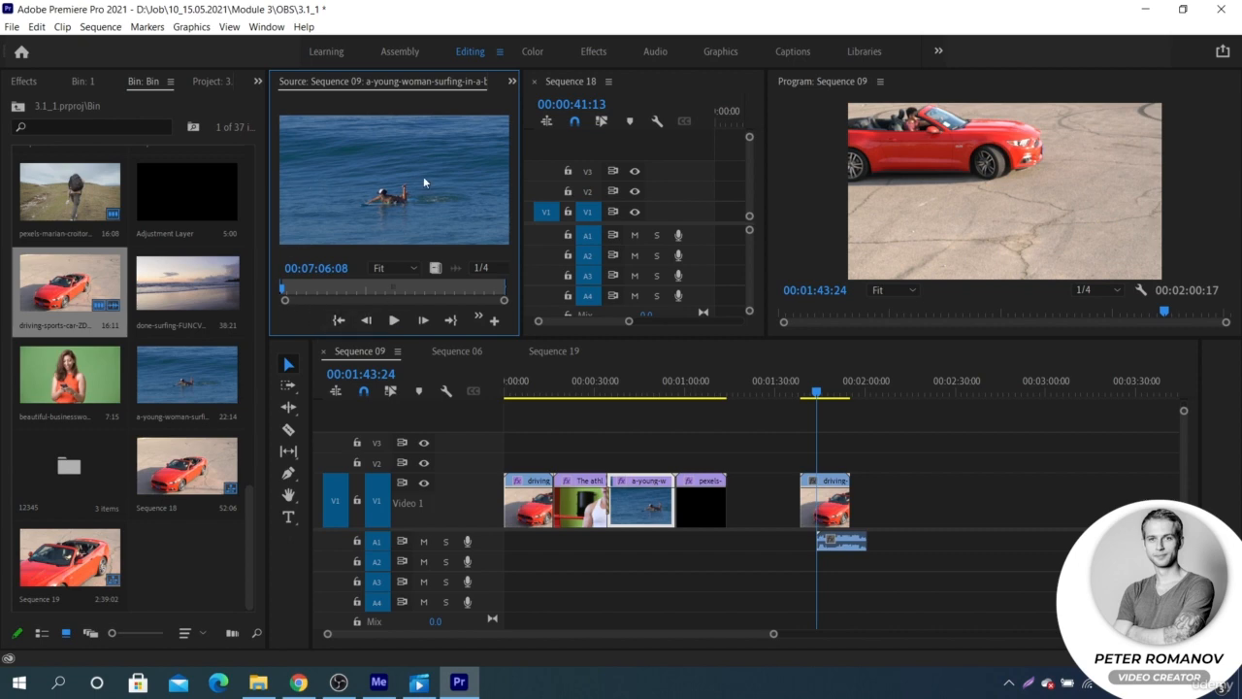
# Match frame the driving-sports-car clip, turn off Match frame sets in point in the Timeline preferences, and apply the change after viewing the Trim page
pyautogui.press('f')
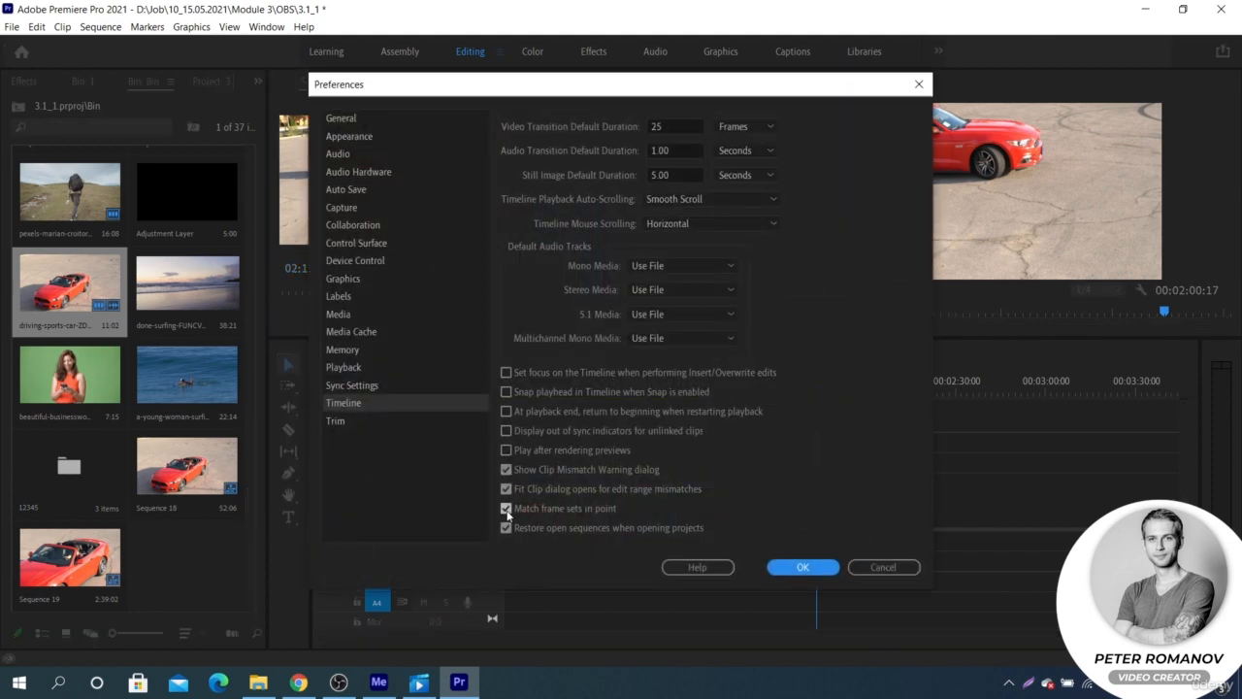
pyautogui.click(506, 510)
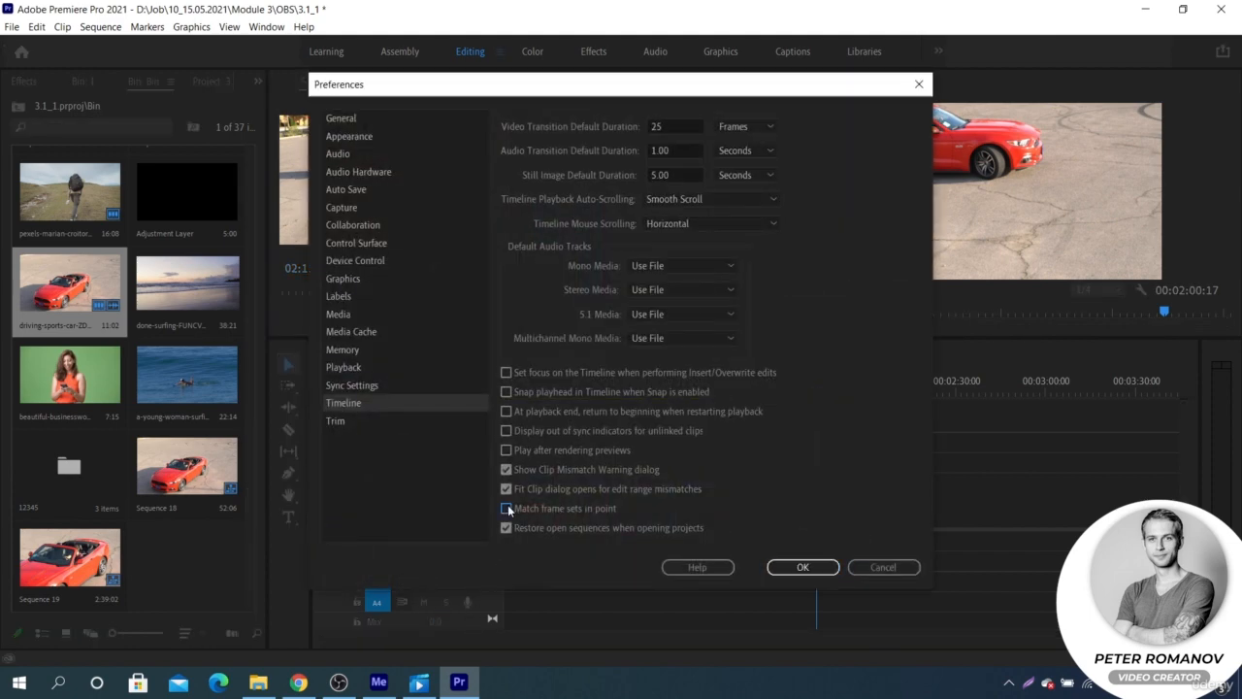
pyautogui.click(366, 423)
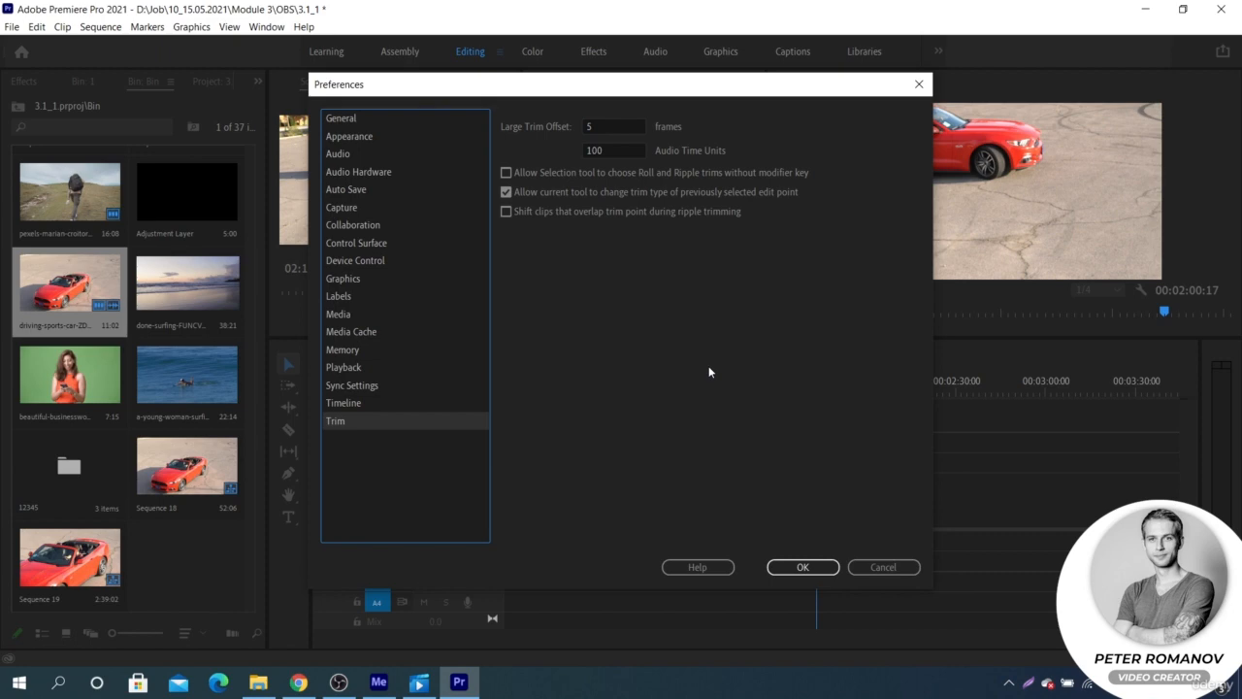
pyautogui.click(802, 567)
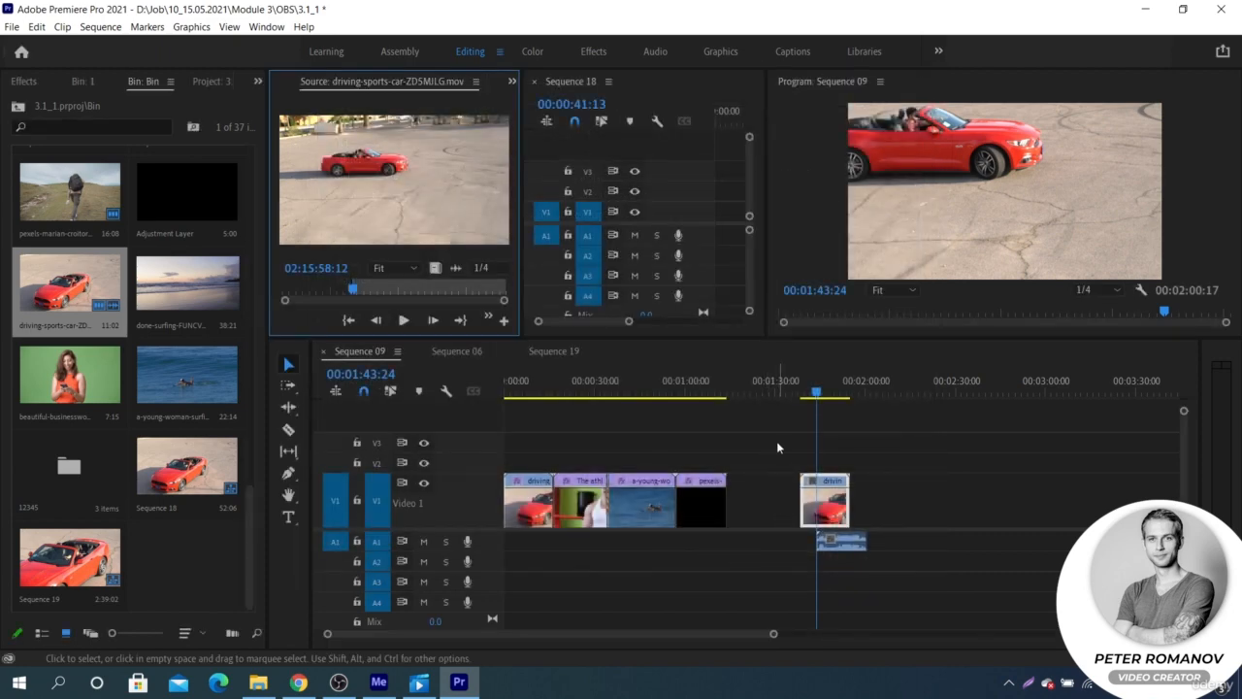
# Move the playhead to the edit between the young-woman-surfing and pexels clips at 00:00:57:01 in Sequence 09 and enter trim mode
pyautogui.scroll(-3, 777, 441)
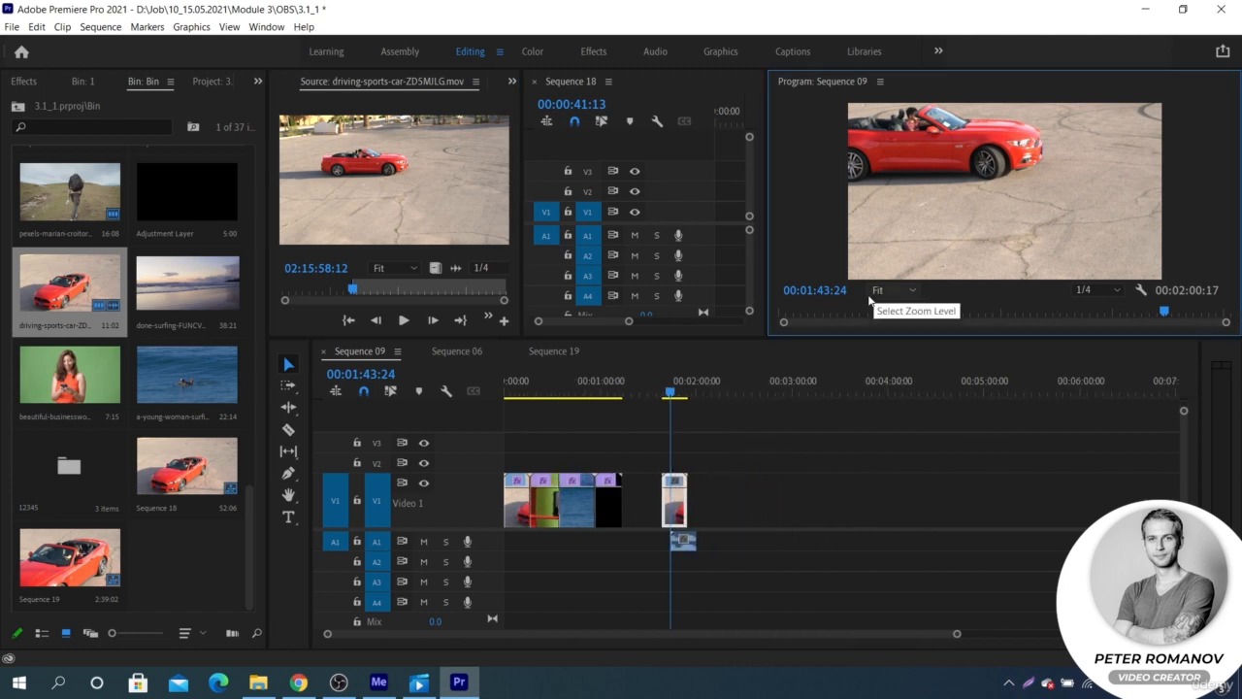
pyautogui.press('Up')
pyautogui.press('Up')
pyautogui.press('Up')
pyautogui.hotkey('shift', 't')
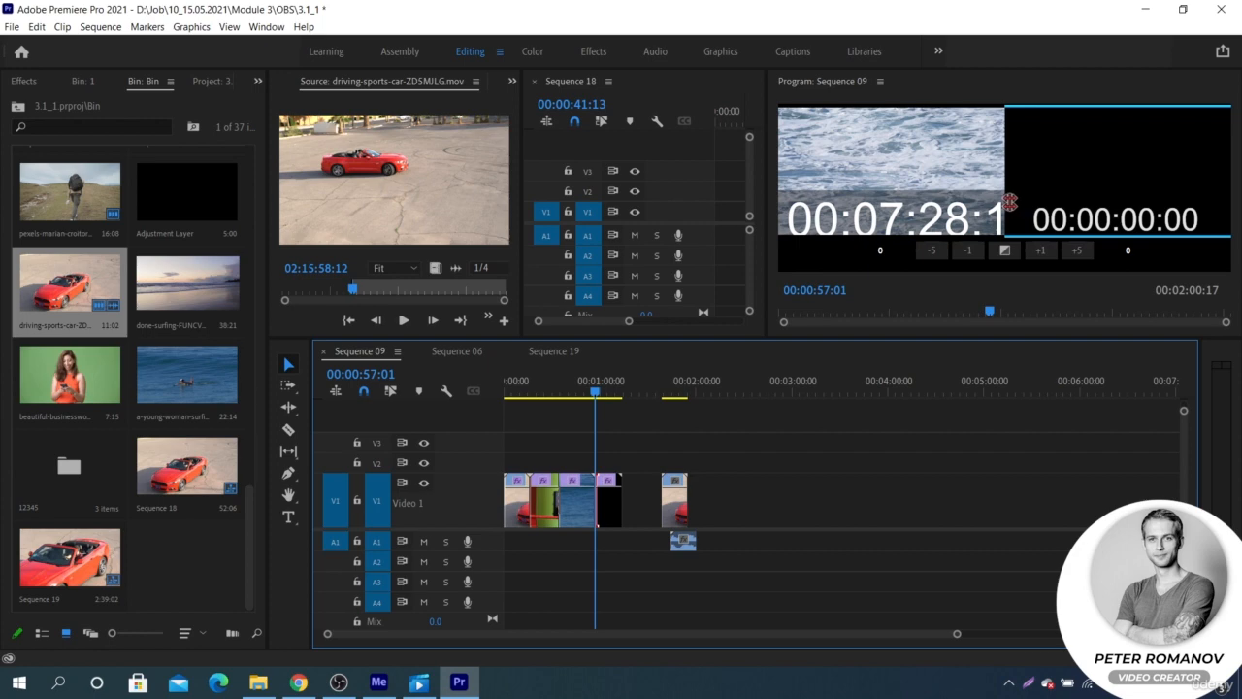
# Try ripple and rolling trims on the selected edit, using forward and backward trim offsets of 1 and 5 frames
pyautogui.click(943, 206)
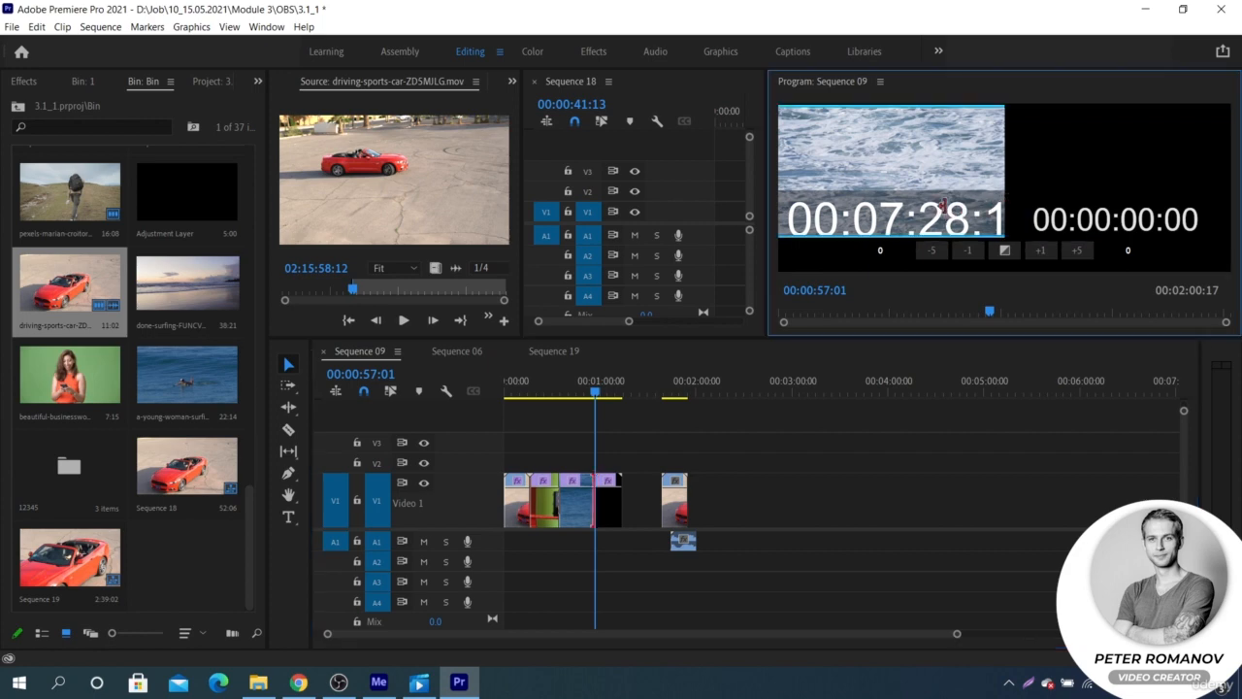
pyautogui.click(1024, 197)
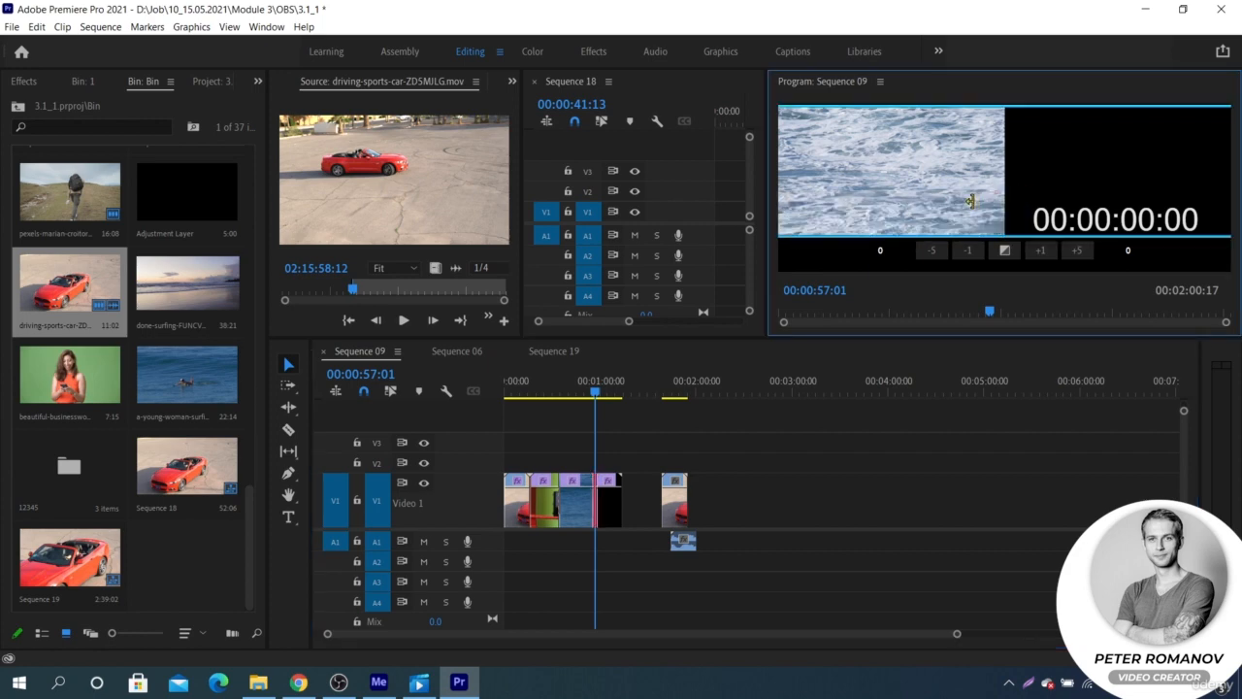
pyautogui.click(1036, 252)
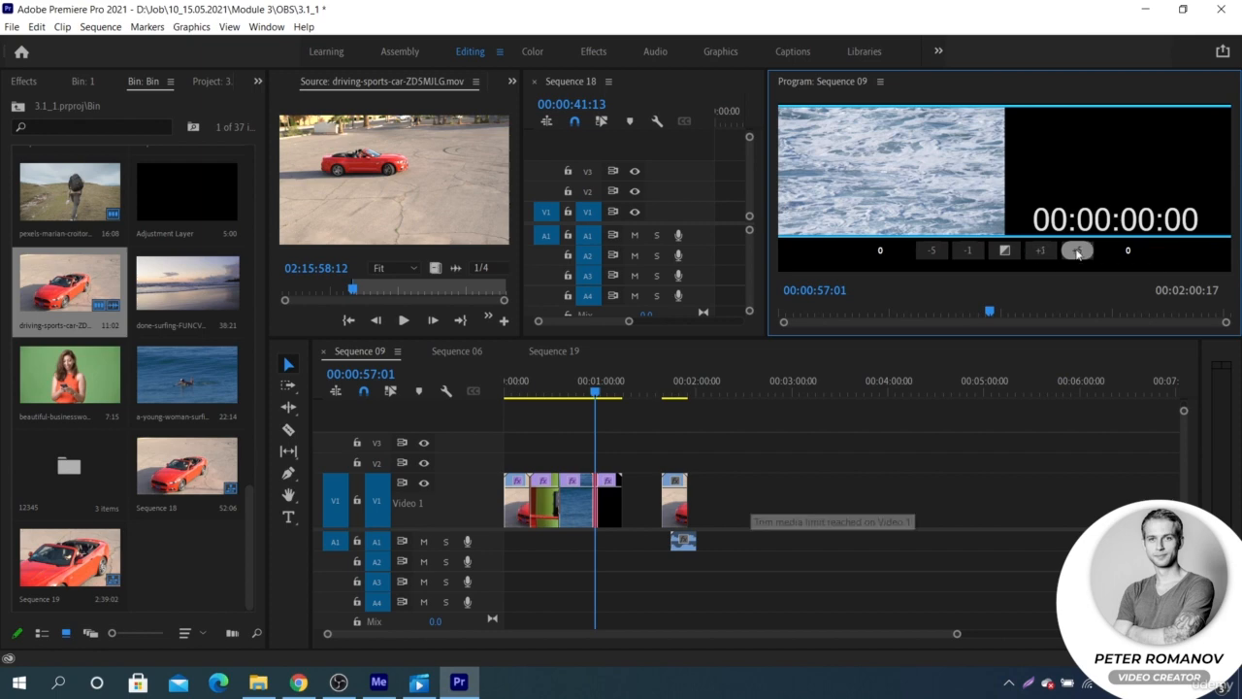
pyautogui.click(1076, 250)
pyautogui.click(937, 256)
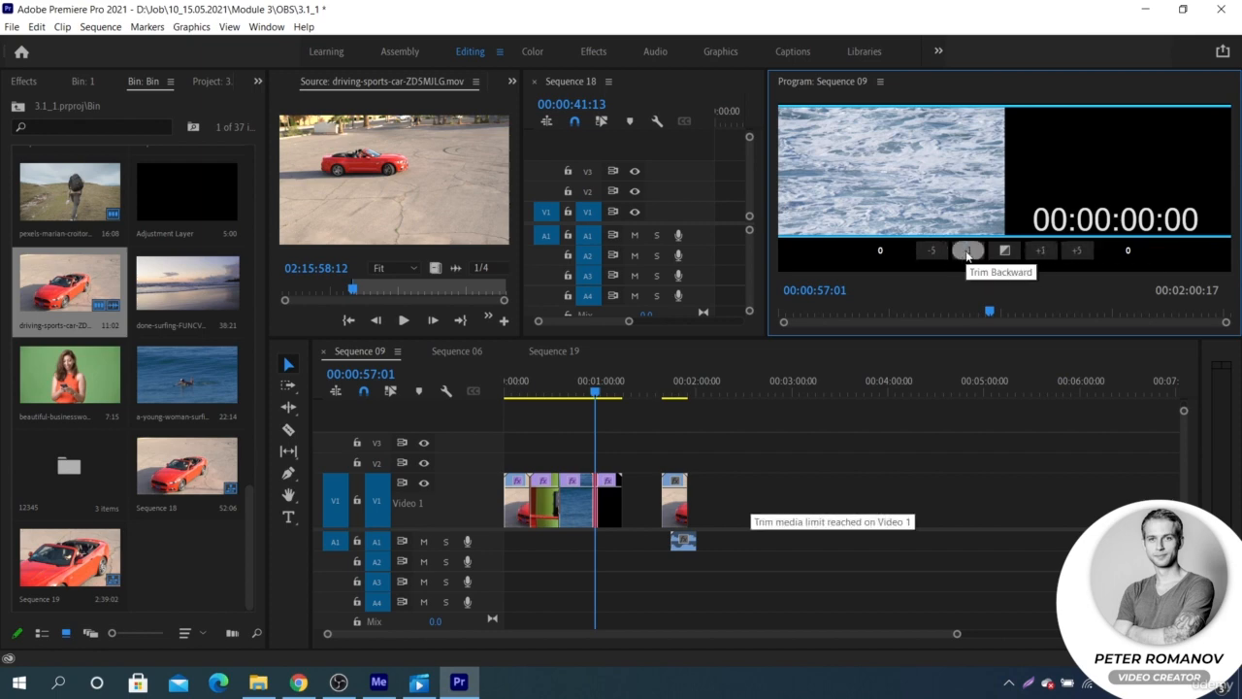
pyautogui.click(967, 250)
pyautogui.click(932, 251)
pyautogui.moveTo(935, 209); pyautogui.dragTo(1012, 185)
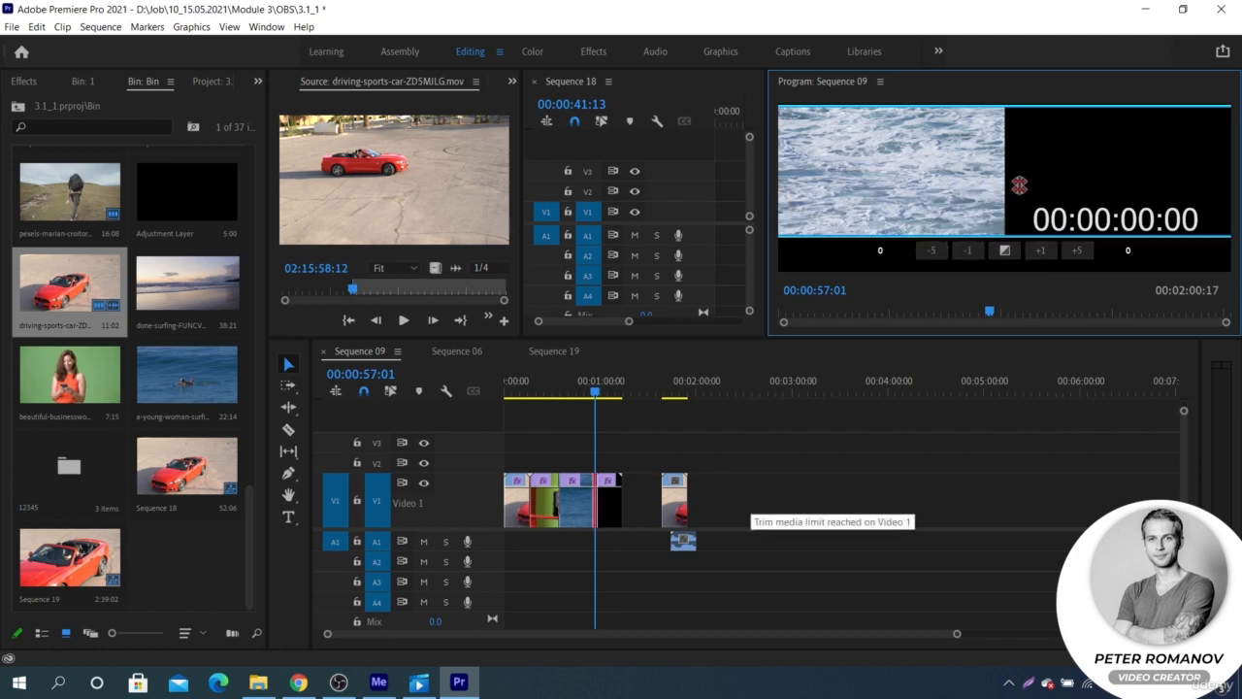
# Review the Large Trim Offset and the trim options on the Trim preferences page, and close the preferences
pyautogui.click(37, 27)
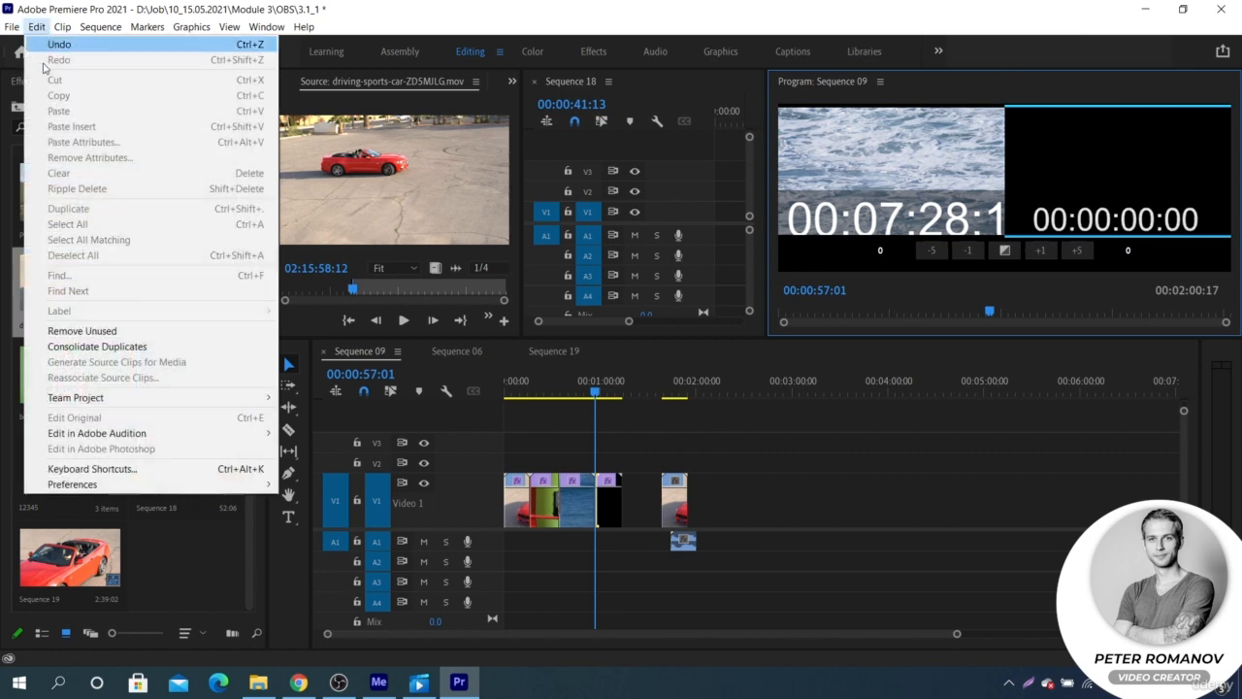
pyautogui.moveTo(135, 484)
pyautogui.click(321, 484)
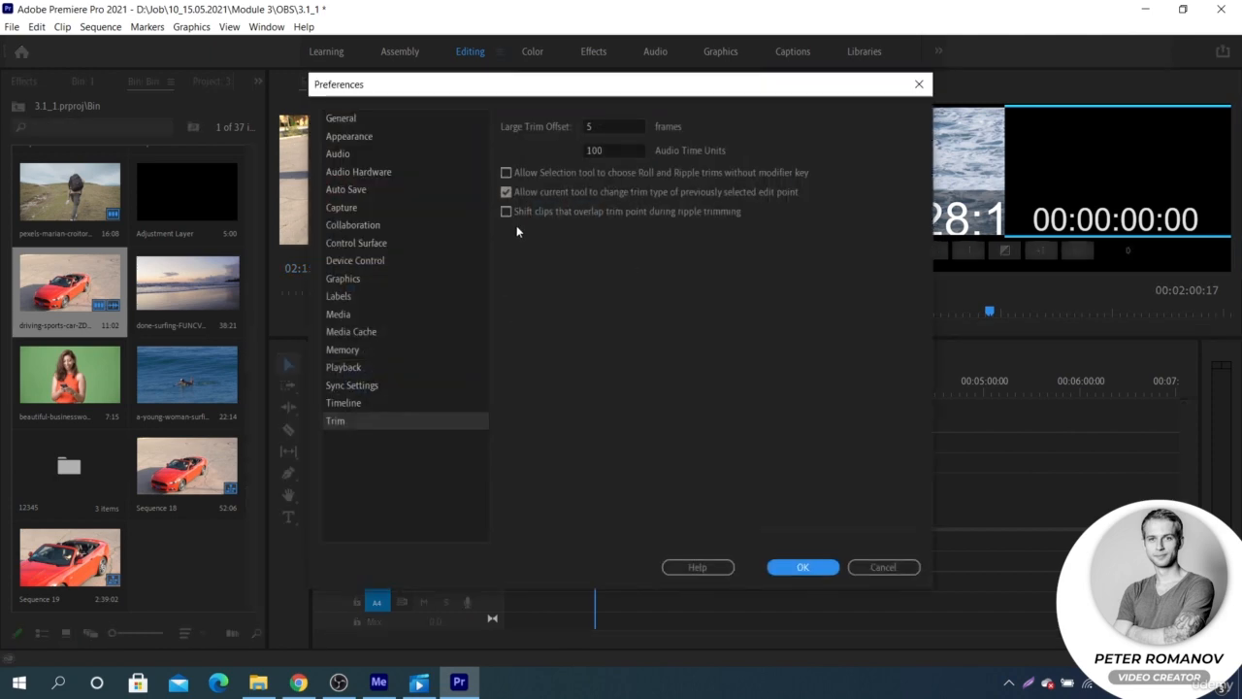
pyautogui.click(804, 567)
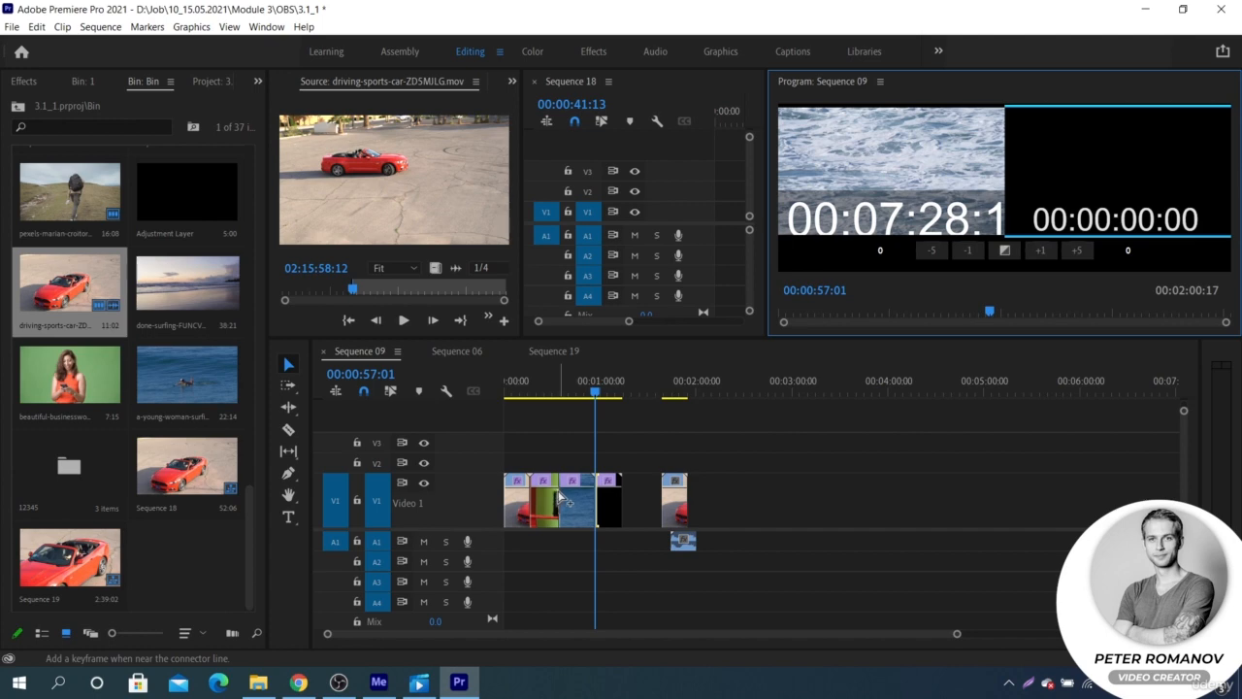
# Reopen the Trim preferences and toggle Allow Selection tool to choose Roll and Ripple trims without modifier key
pyautogui.scroll(3, 565, 497)
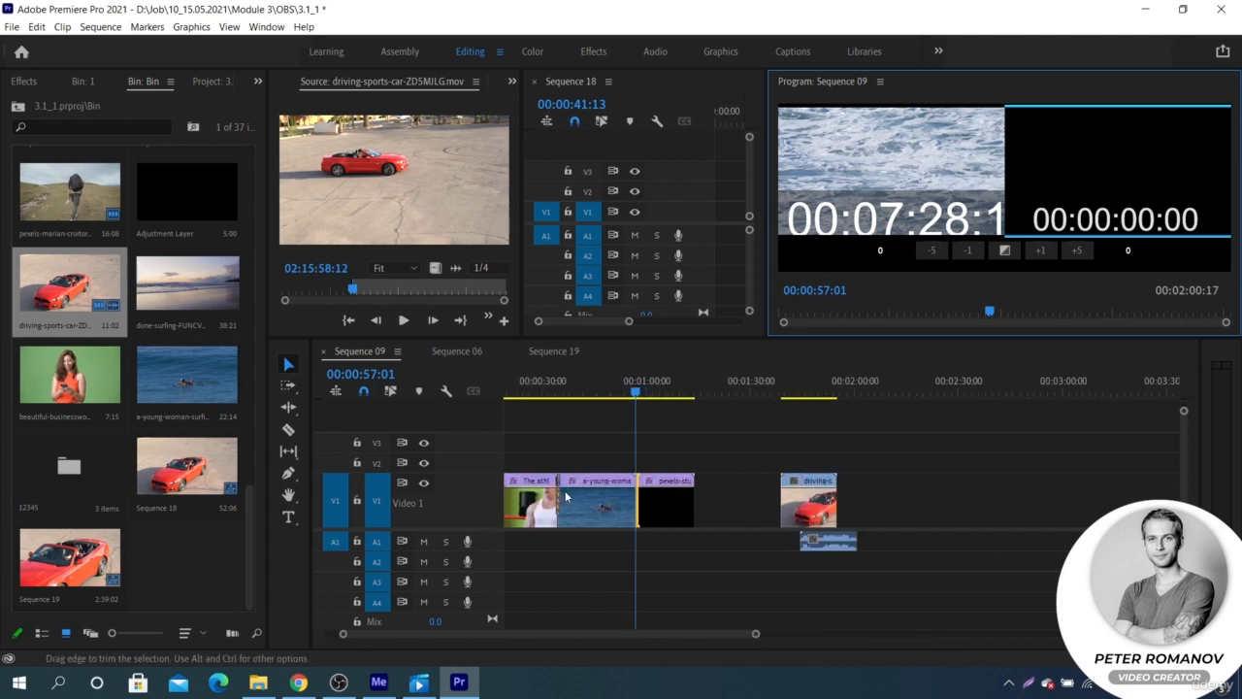
pyautogui.scroll(2, 565, 497)
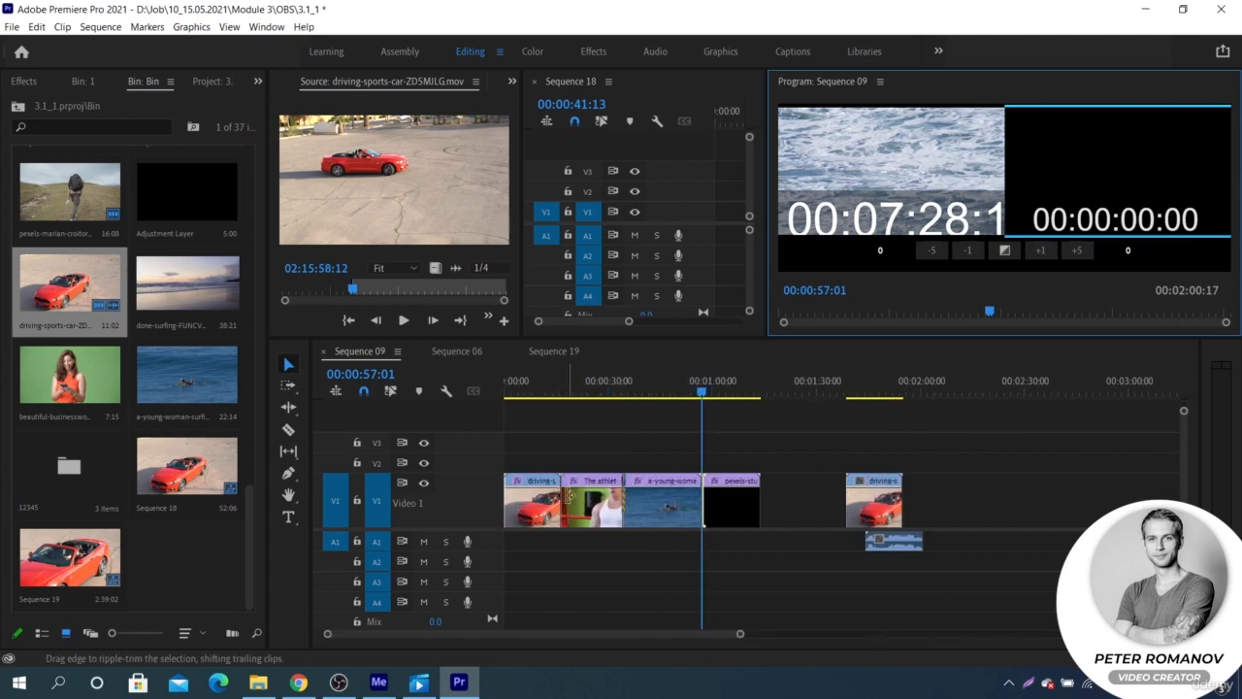
pyautogui.click(11, 26)
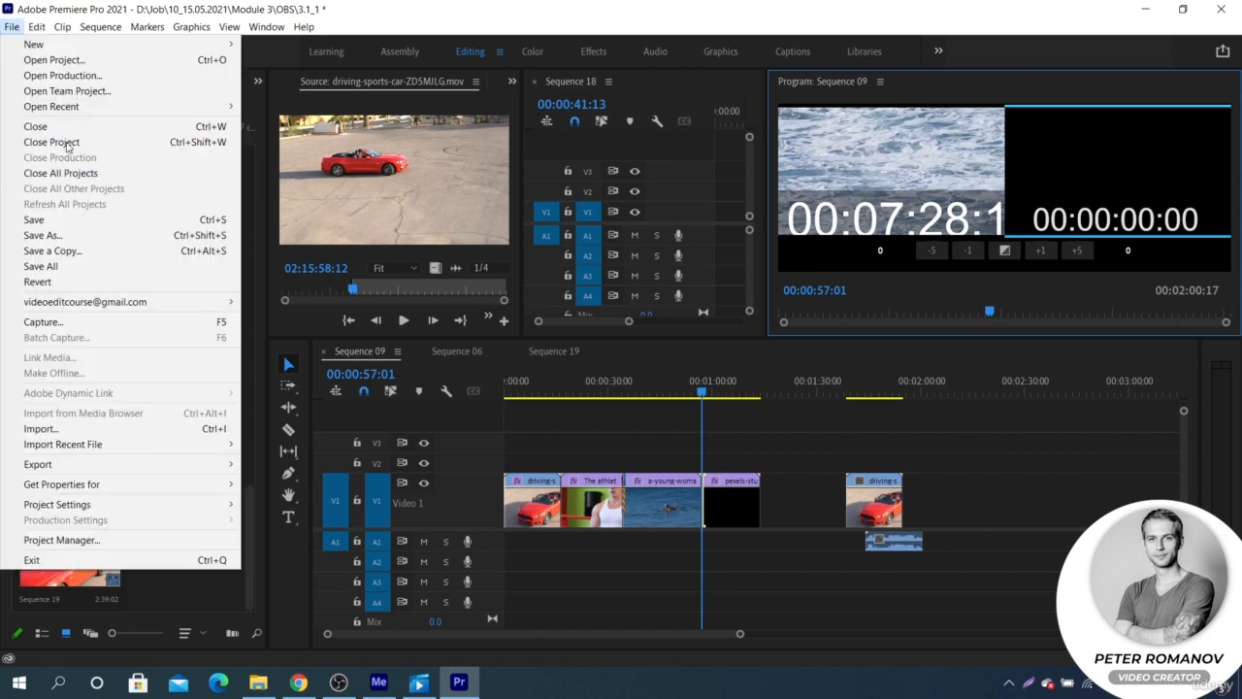
pyautogui.moveTo(36, 26)
pyautogui.moveTo(258, 485)
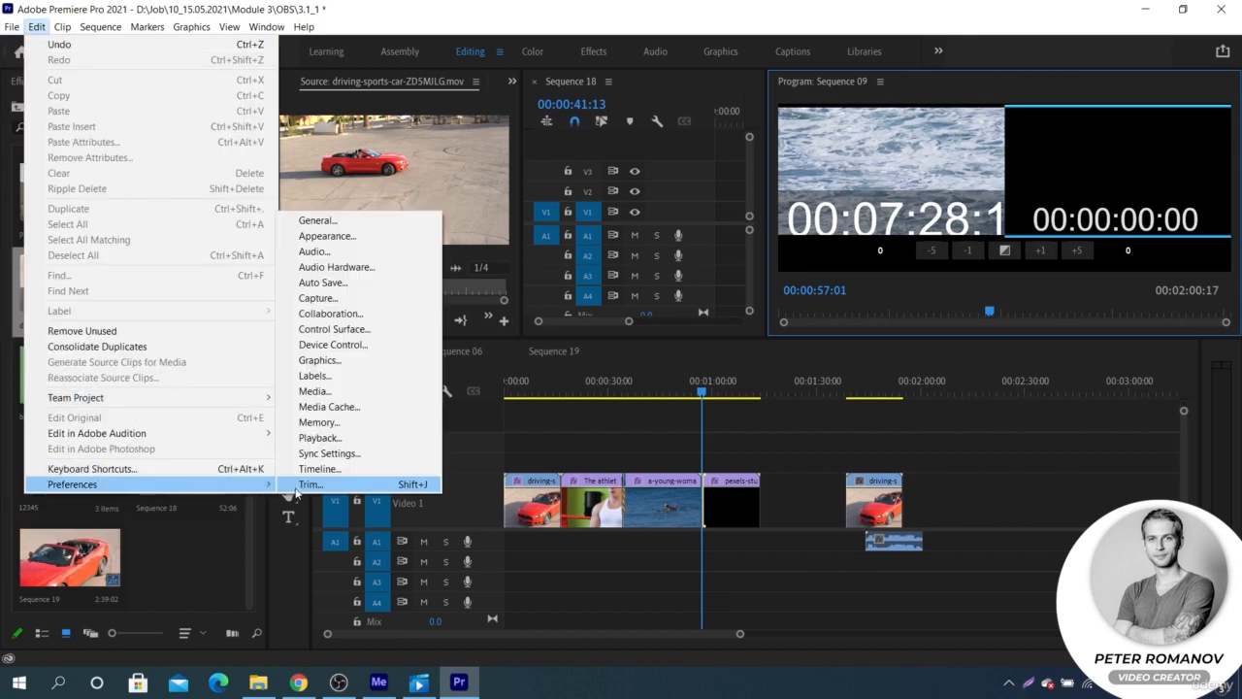
pyautogui.click(296, 484)
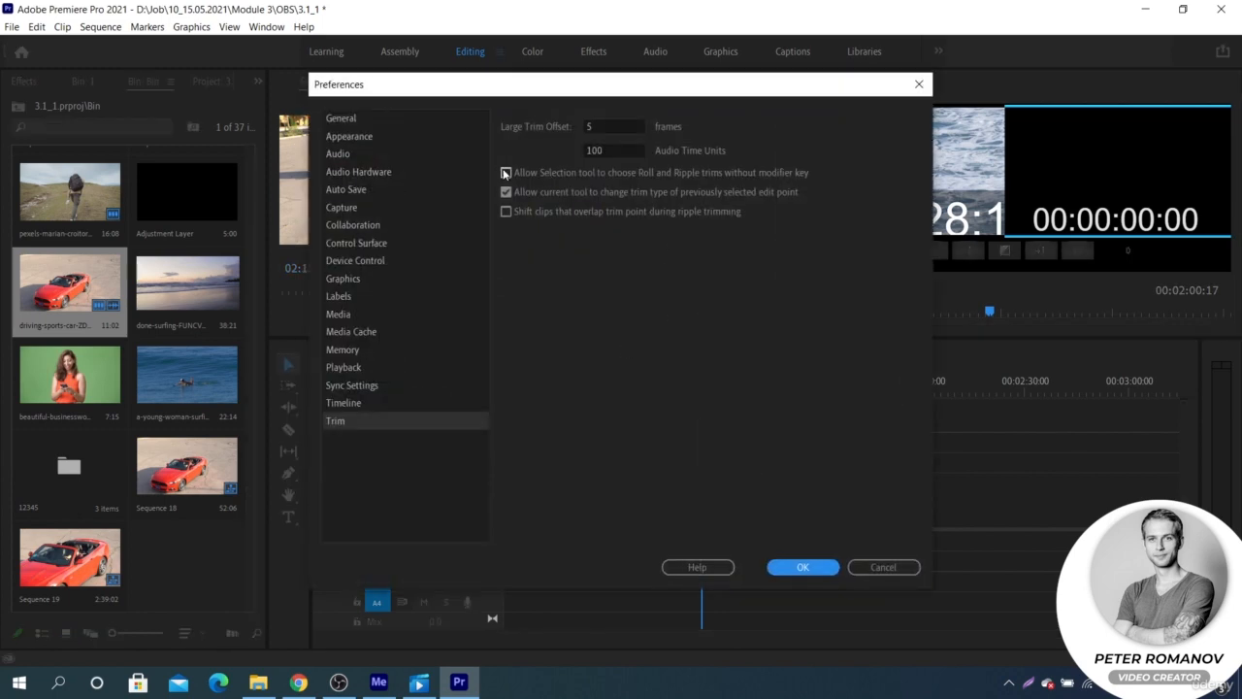
pyautogui.click(506, 173)
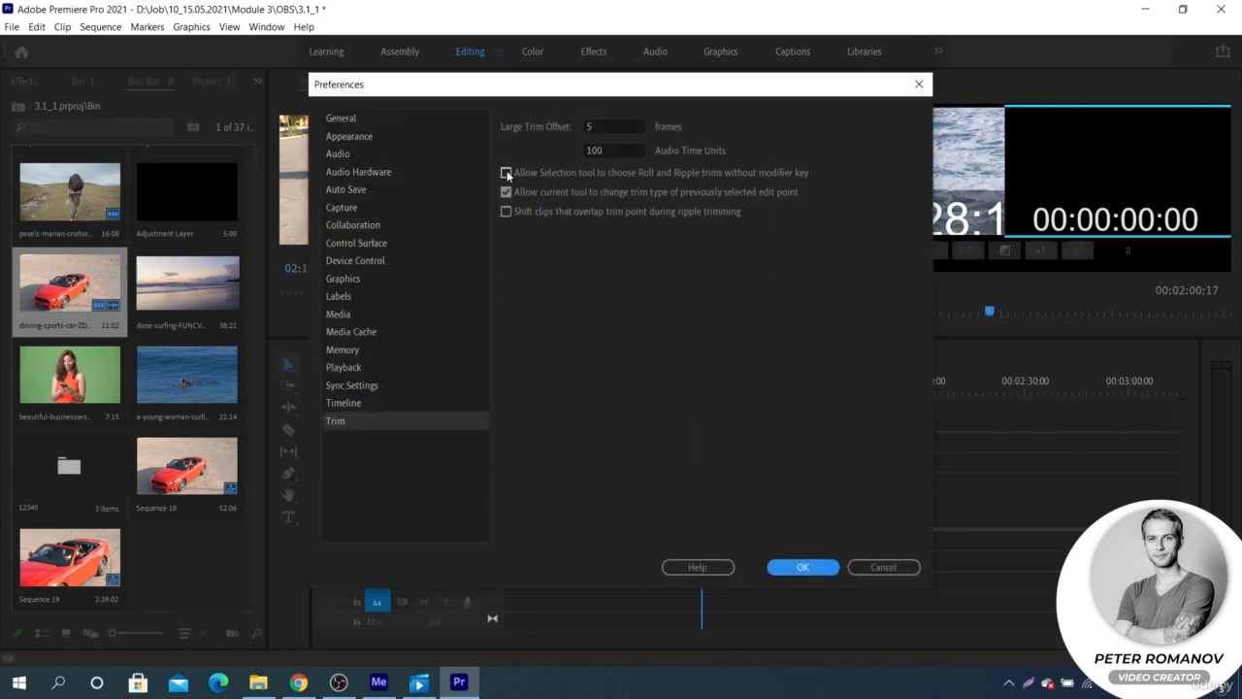